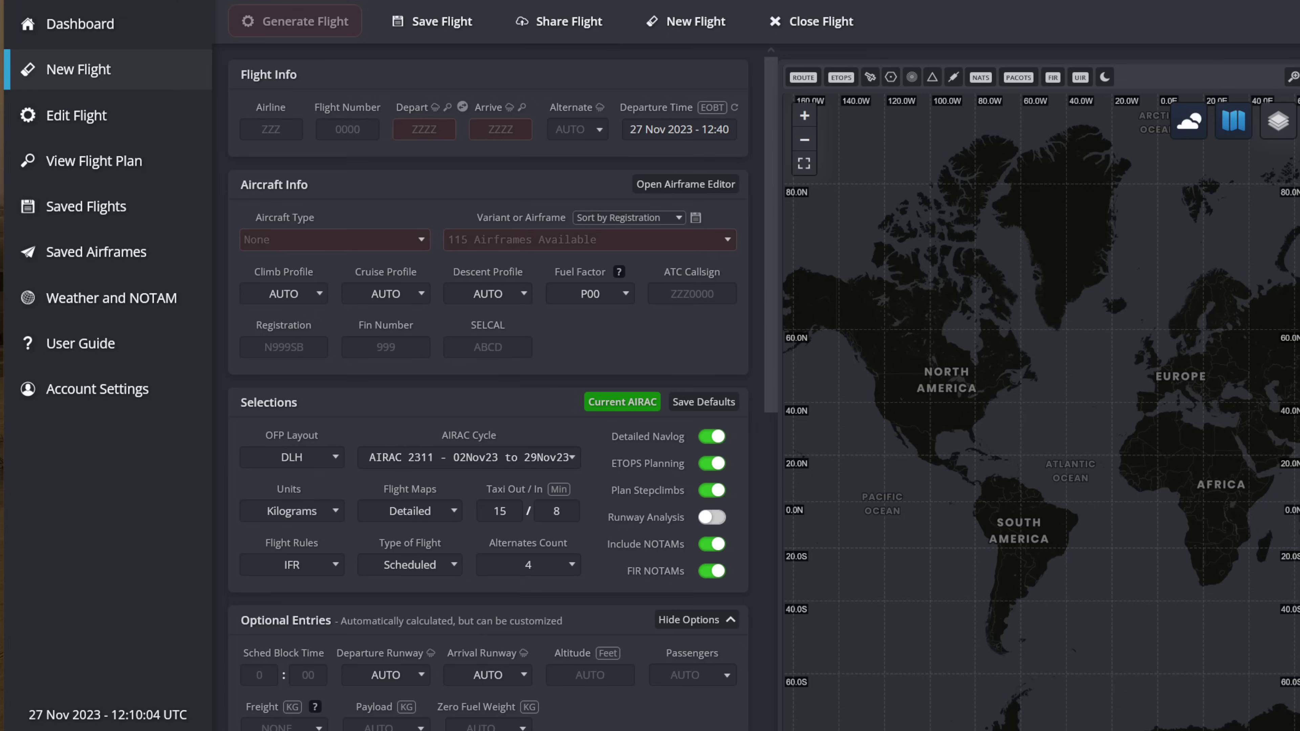
- Set the departure airport to EDDF and the arrival to KDTW, and choose A333 - A330-300 as the aircraft type
left_click(420, 131)
type("EDDF")
key("Tab")
type("K")
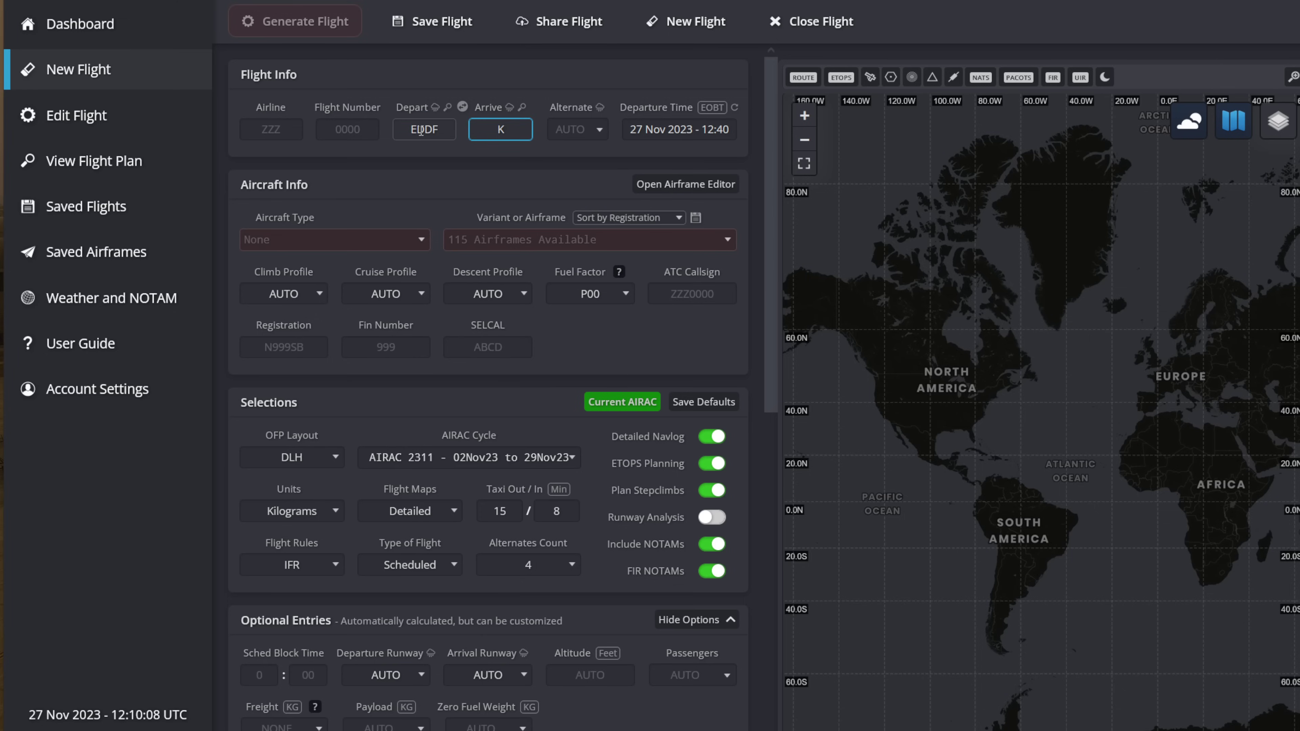
type("DTW")
key("Tab")
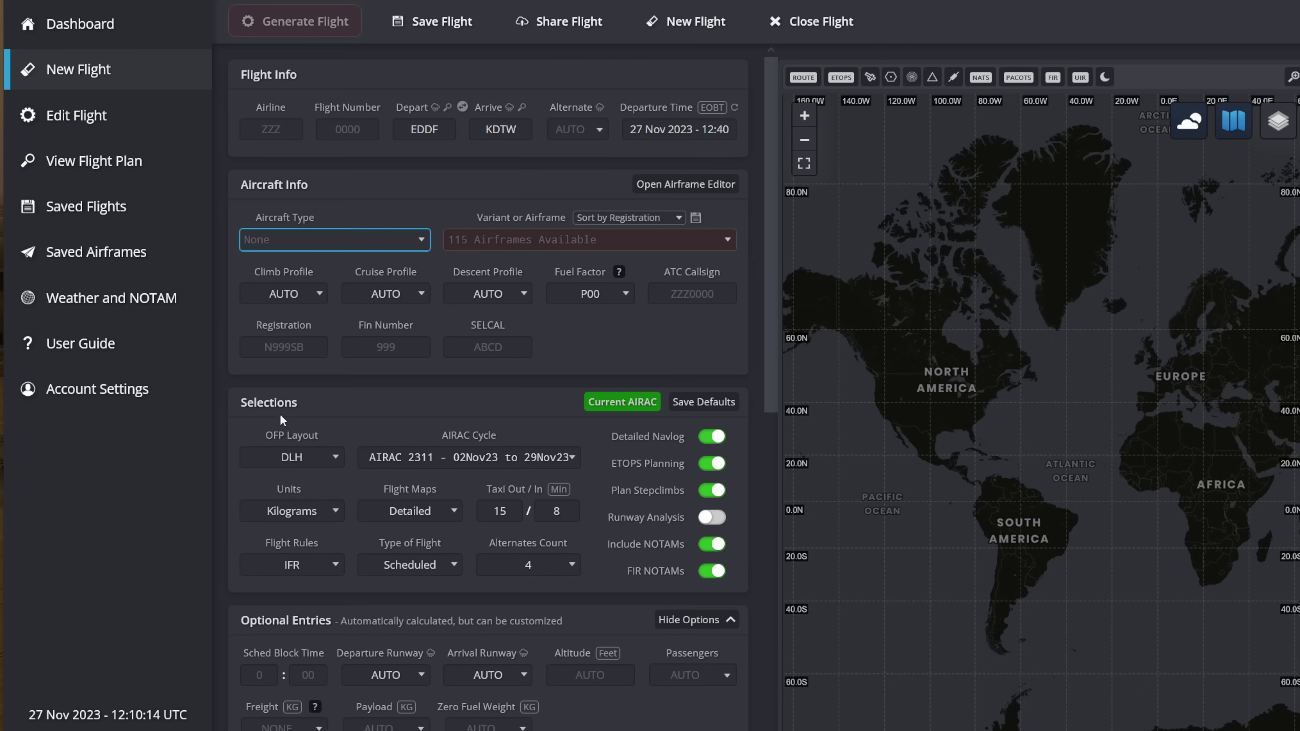
left_click(283, 439)
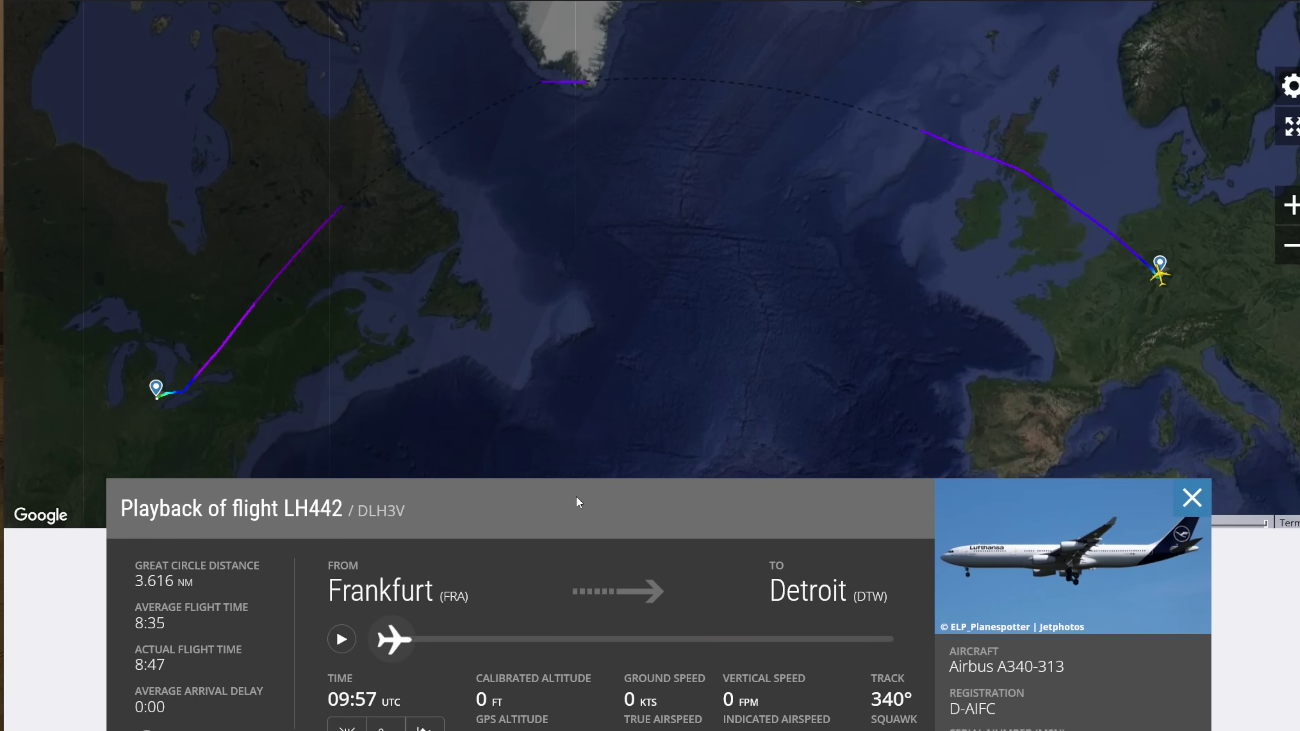
- Look up the flight number and callsign of the Frankfurt to Detroit flight on Flightradar24, and return to the flight planning page
scroll(575, 497, "down", 2)
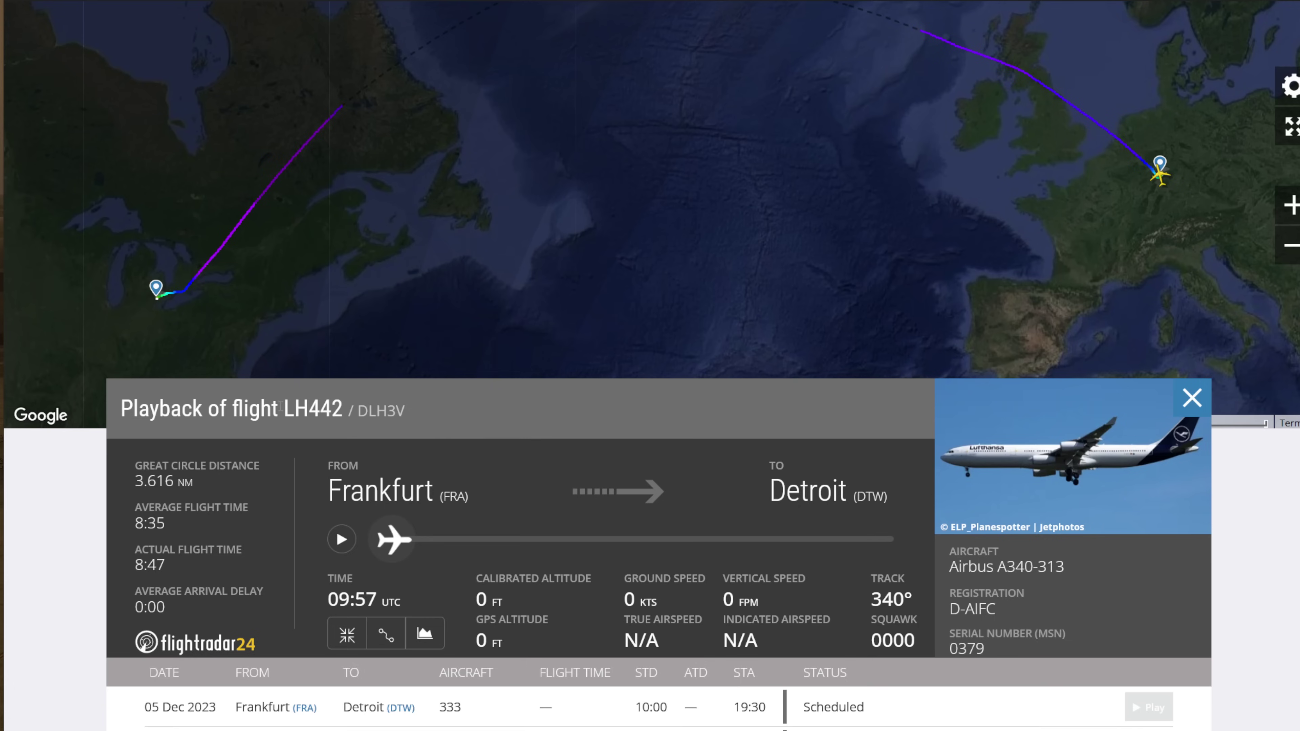
left_click_drag(285, 408, 444, 424)
left_click(448, 75)
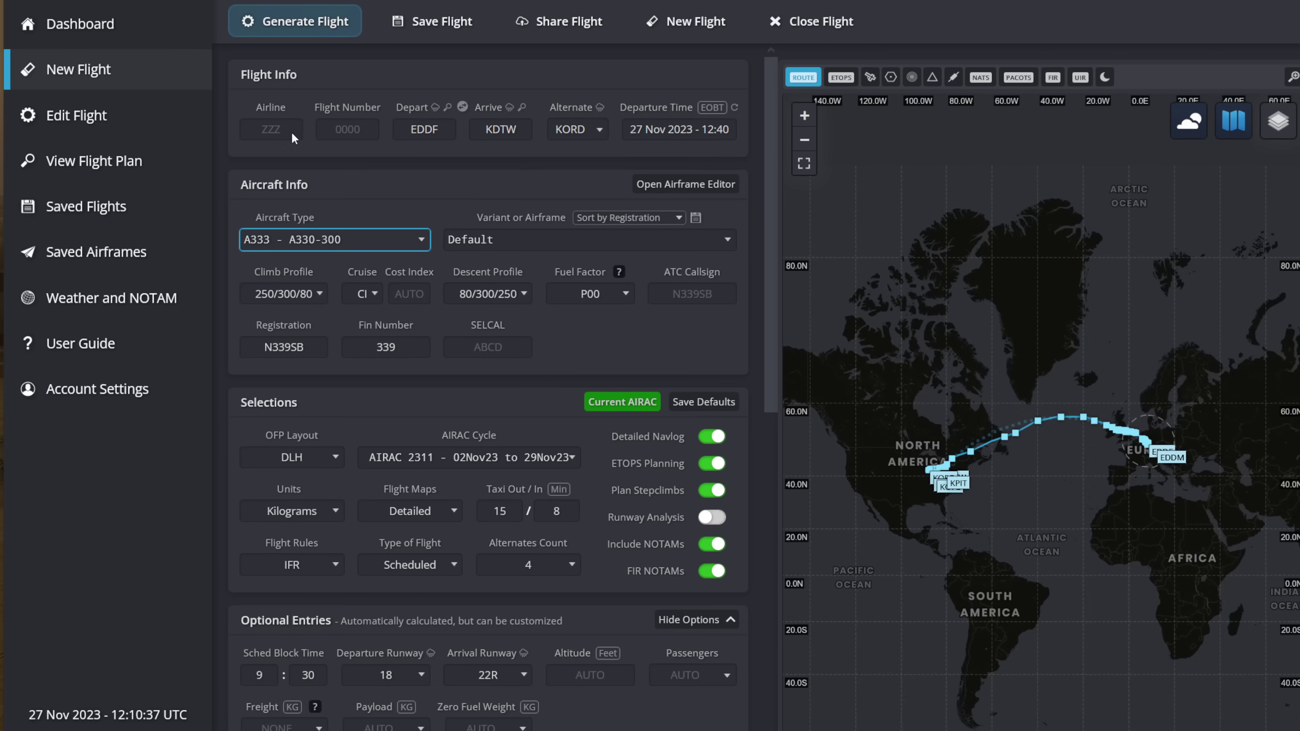
- Enter DLH as the airline, 442 as the flight number and DLH3V as the ATC callsign
left_click(270, 131)
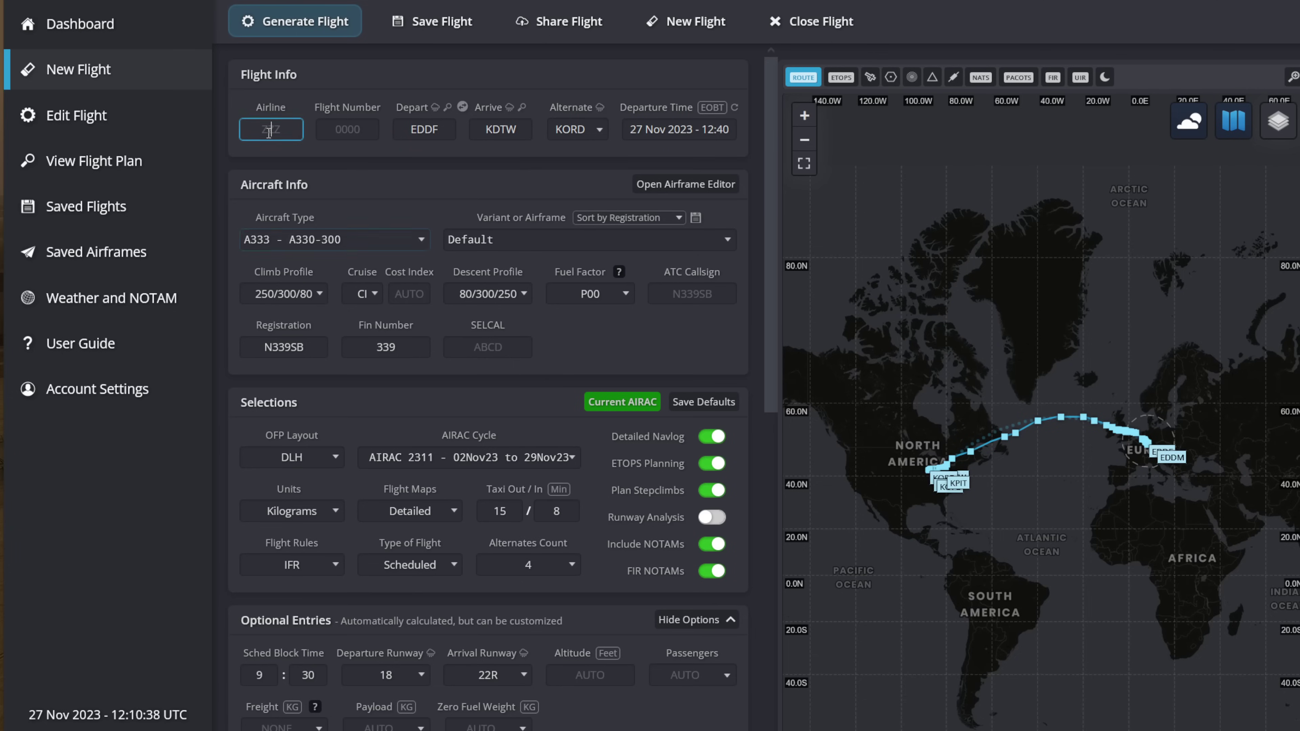
type("DLH")
key("Tab")
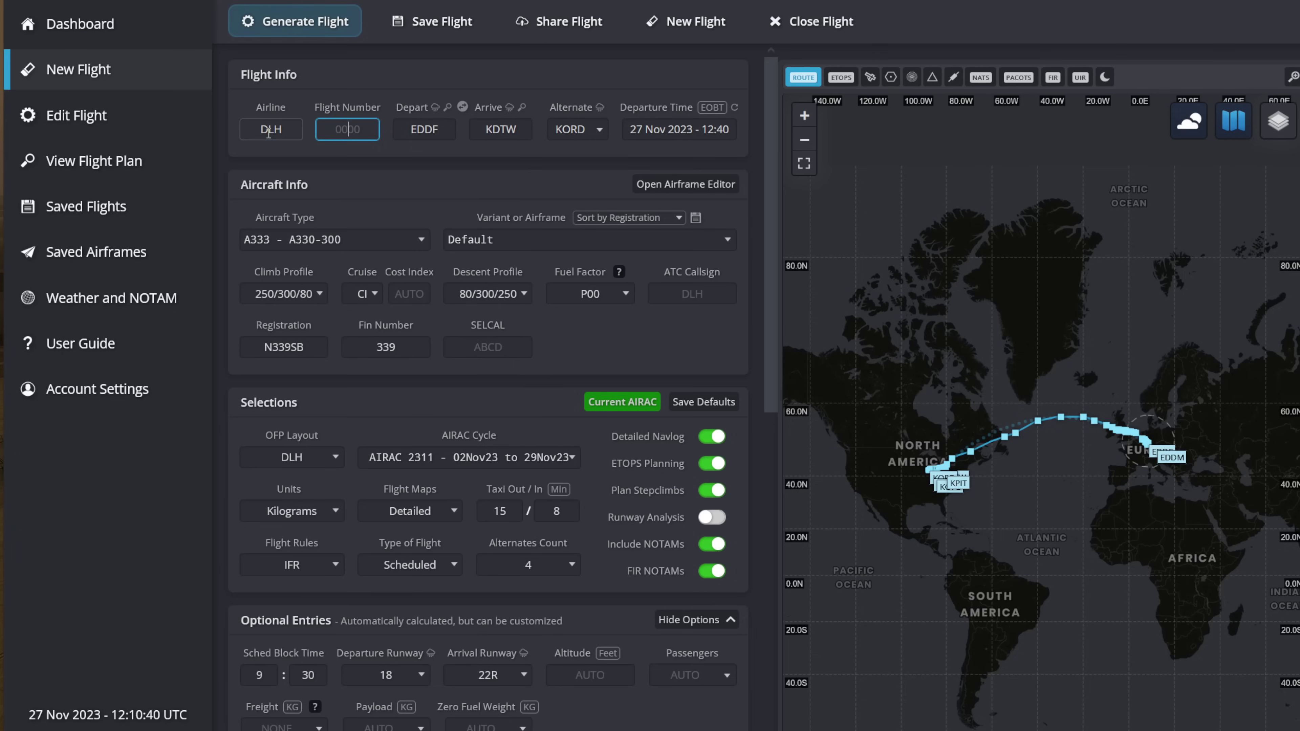
type("442")
left_click(690, 297)
type("DLH3V")
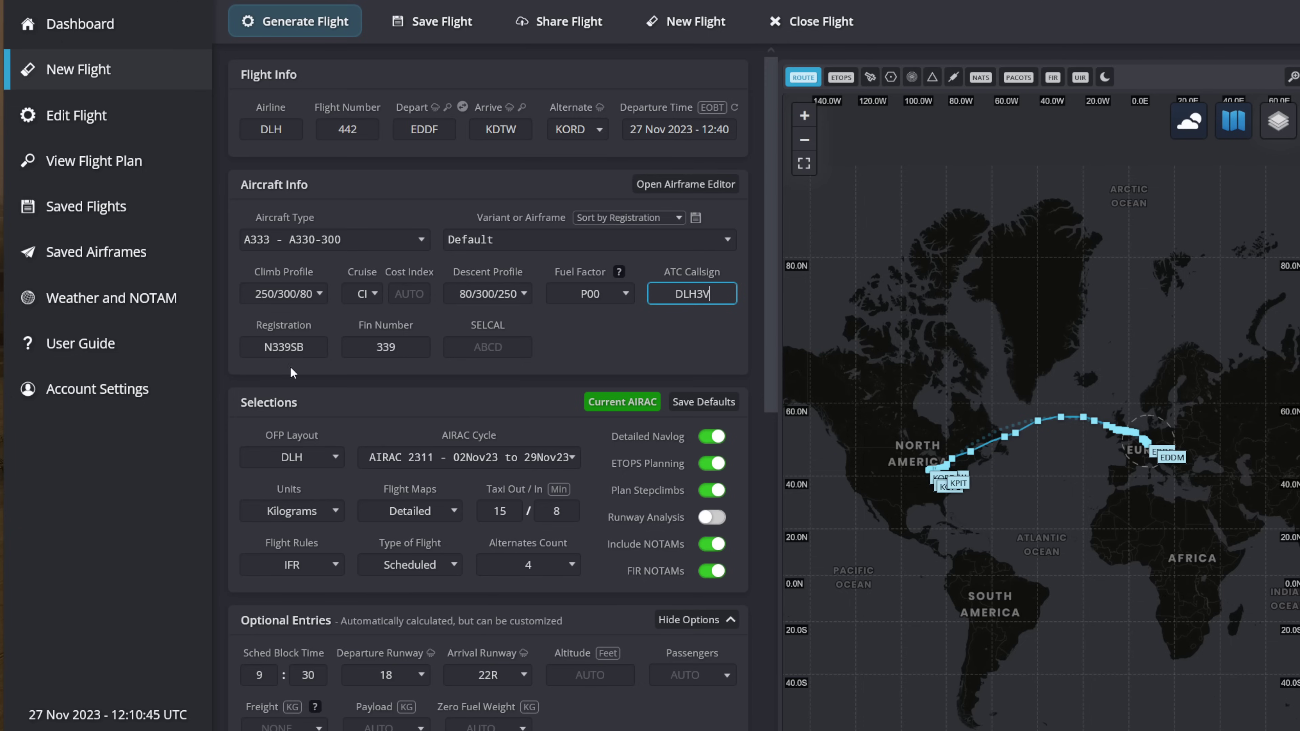
- Set the aircraft registration to D-AIKI and the cruise cost index to 30
left_click(285, 342)
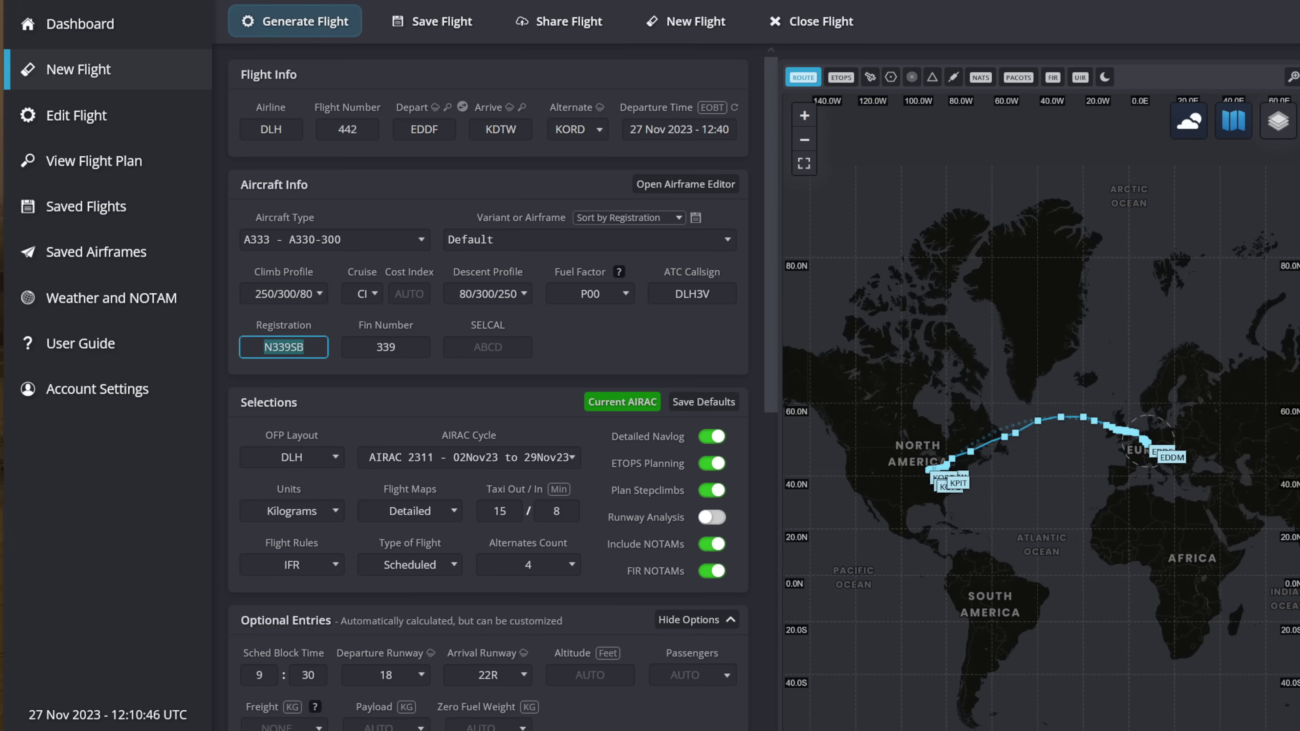
type("D-AIKI")
left_click(404, 295)
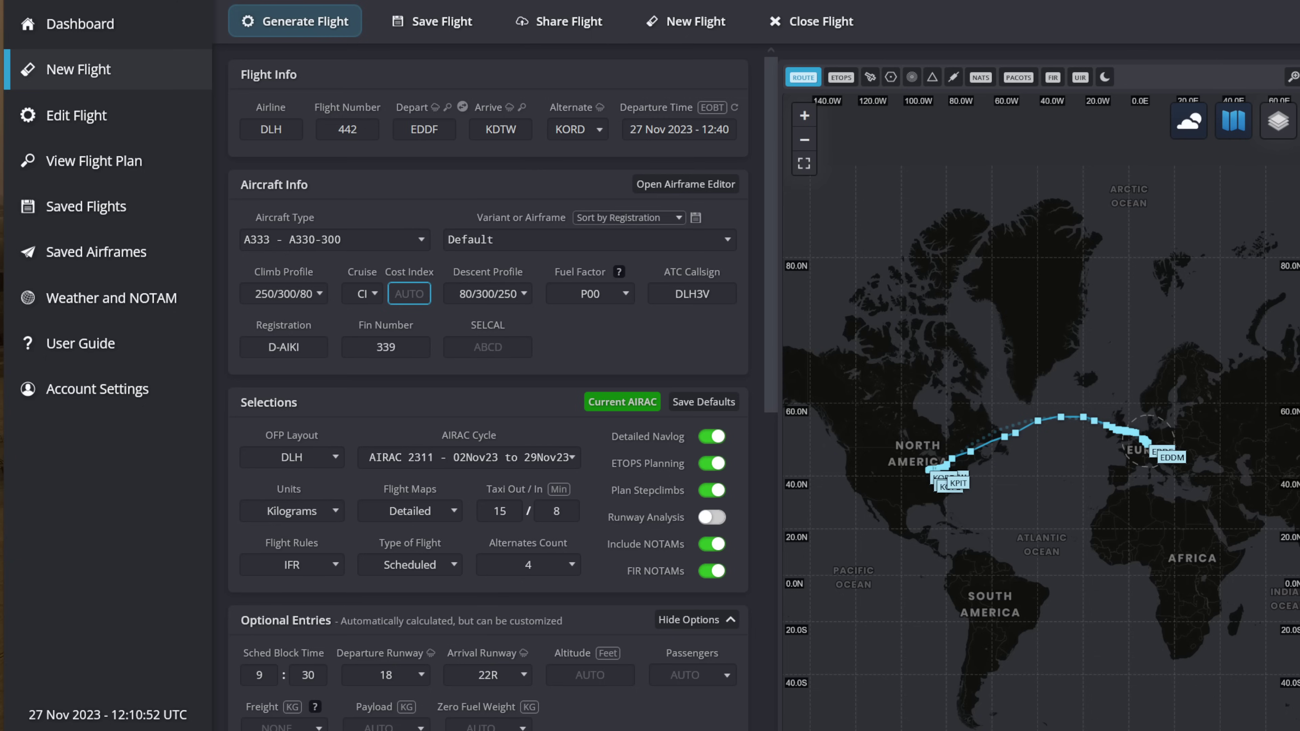
type("30")
left_click(587, 353)
- Set the passenger count to 300 and the freight to 3000 kg in the optional entries
scroll(421, 268, "down", 8)
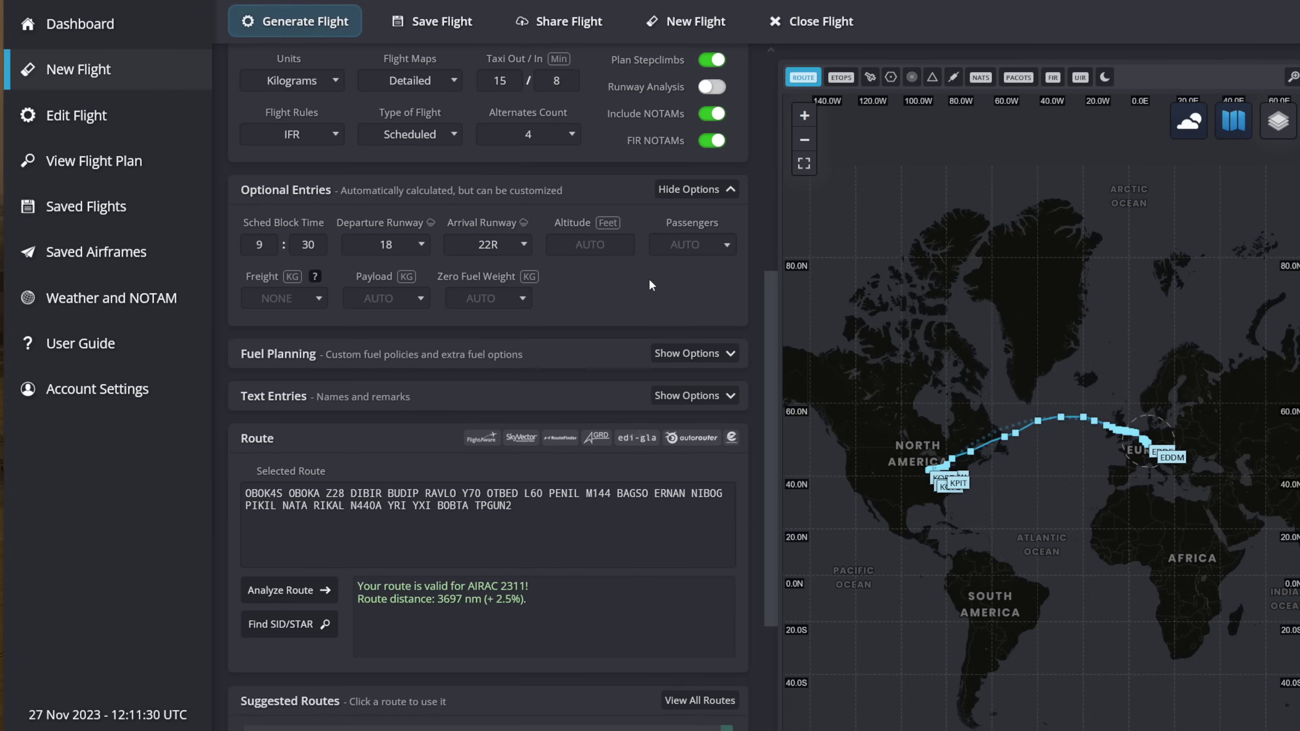
left_click(688, 241)
type("300")
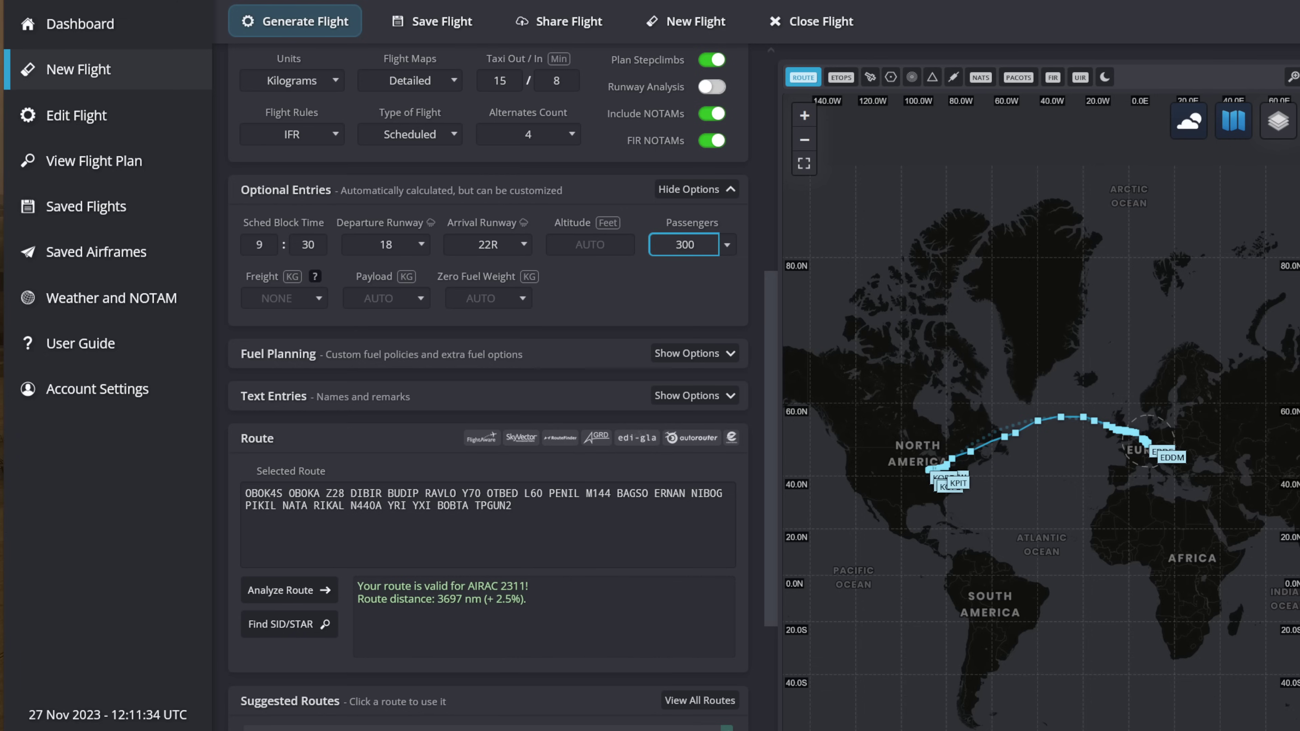
left_click(695, 303)
left_click(278, 298)
type("3000")
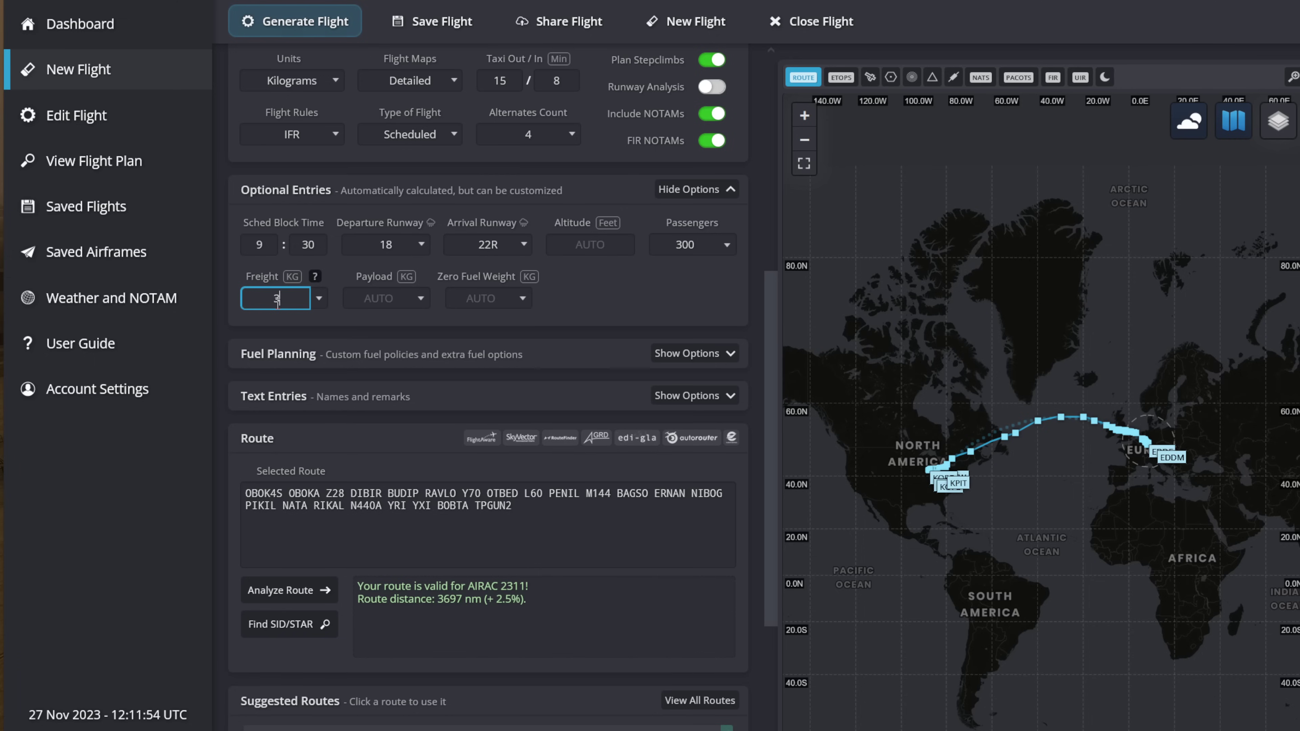
left_click(564, 311)
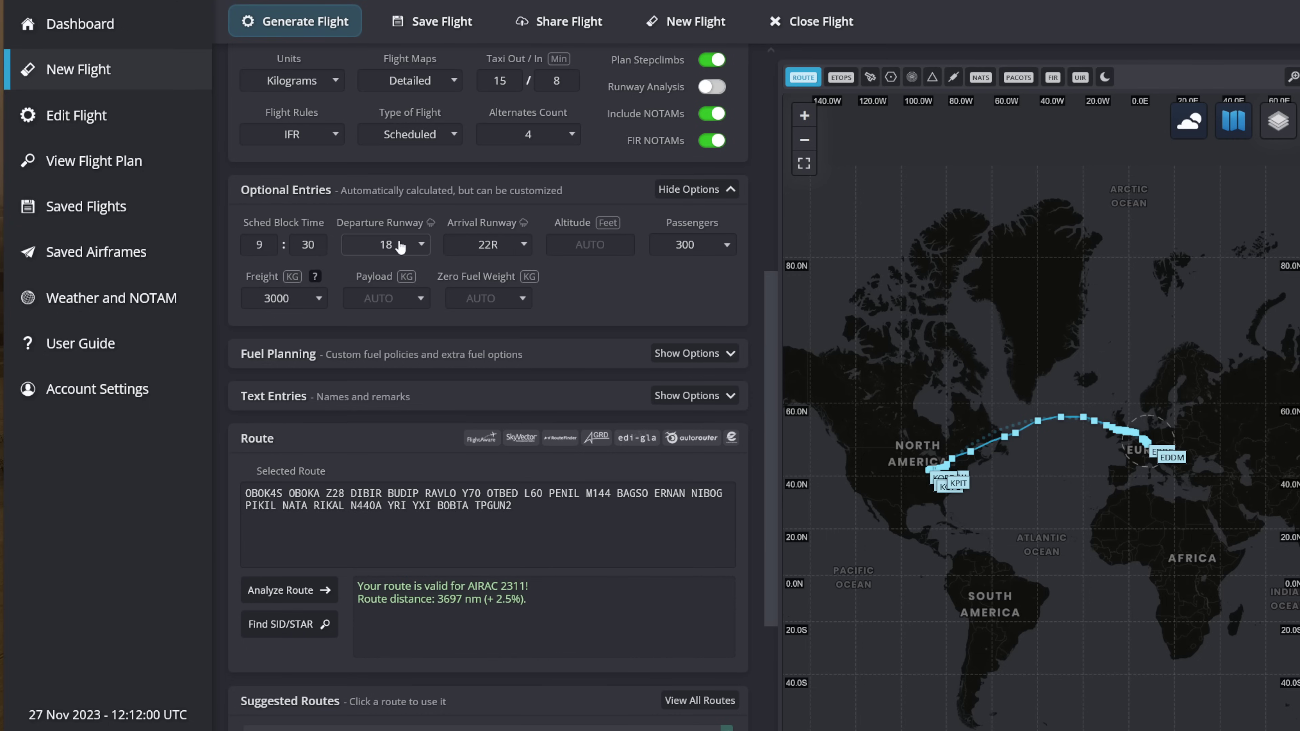
- Check the wind in the METAR of the departure airport EDDF, and close the airport information
left_click(431, 226)
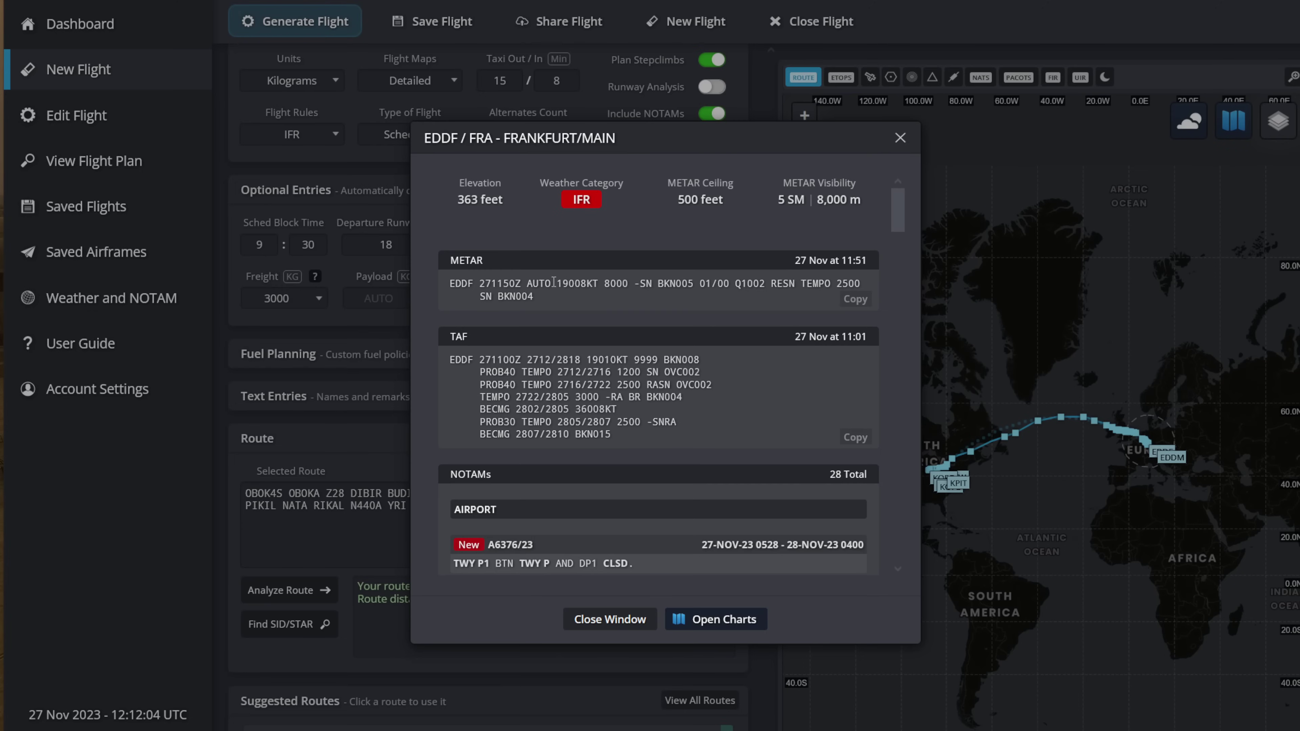
left_click_drag(553, 283, 598, 285)
left_click(594, 303)
left_click(899, 137)
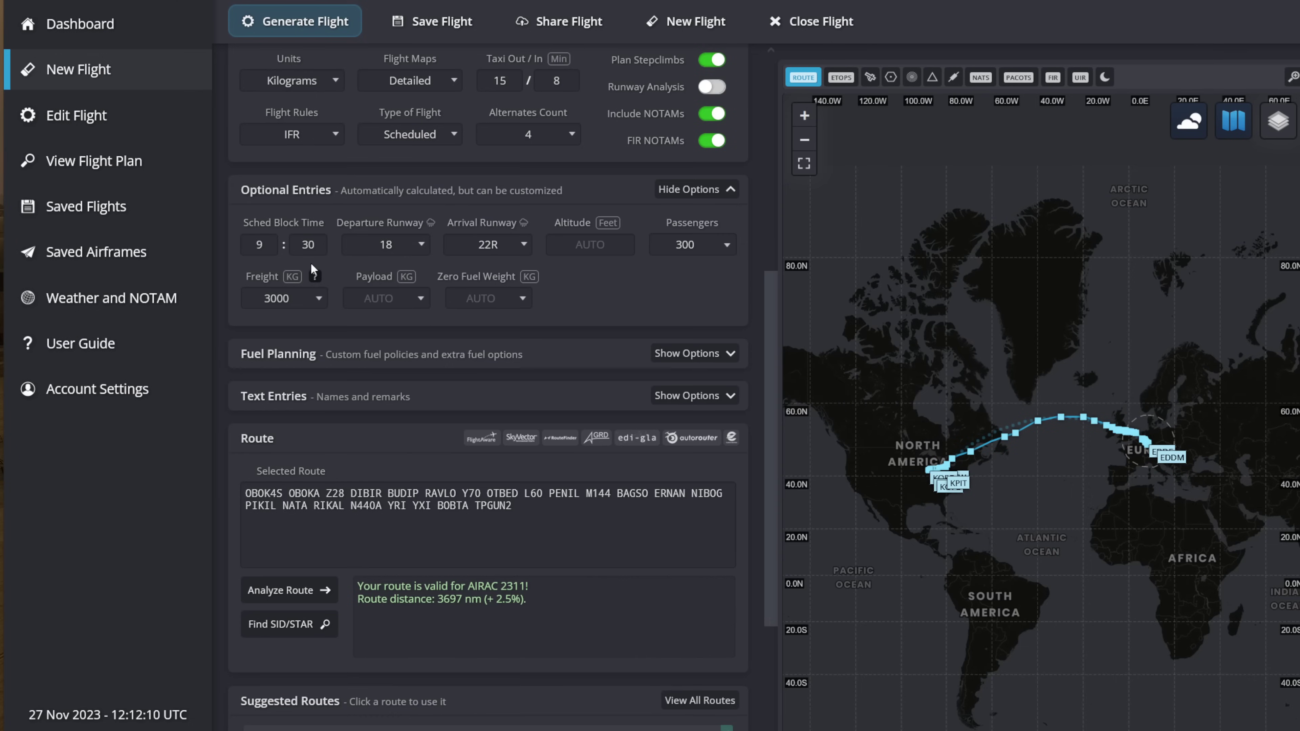
- Change the departure runway to 25C
left_click(379, 246)
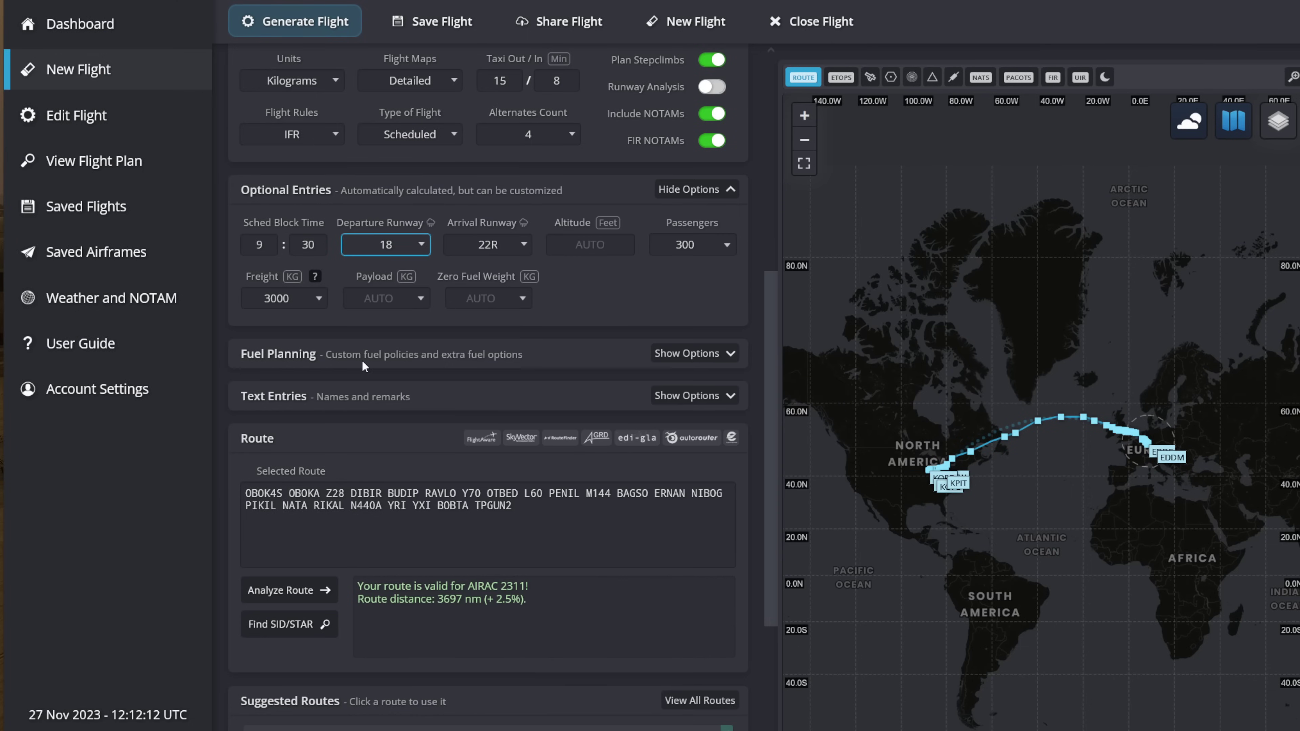
left_click(361, 373)
left_click(643, 427)
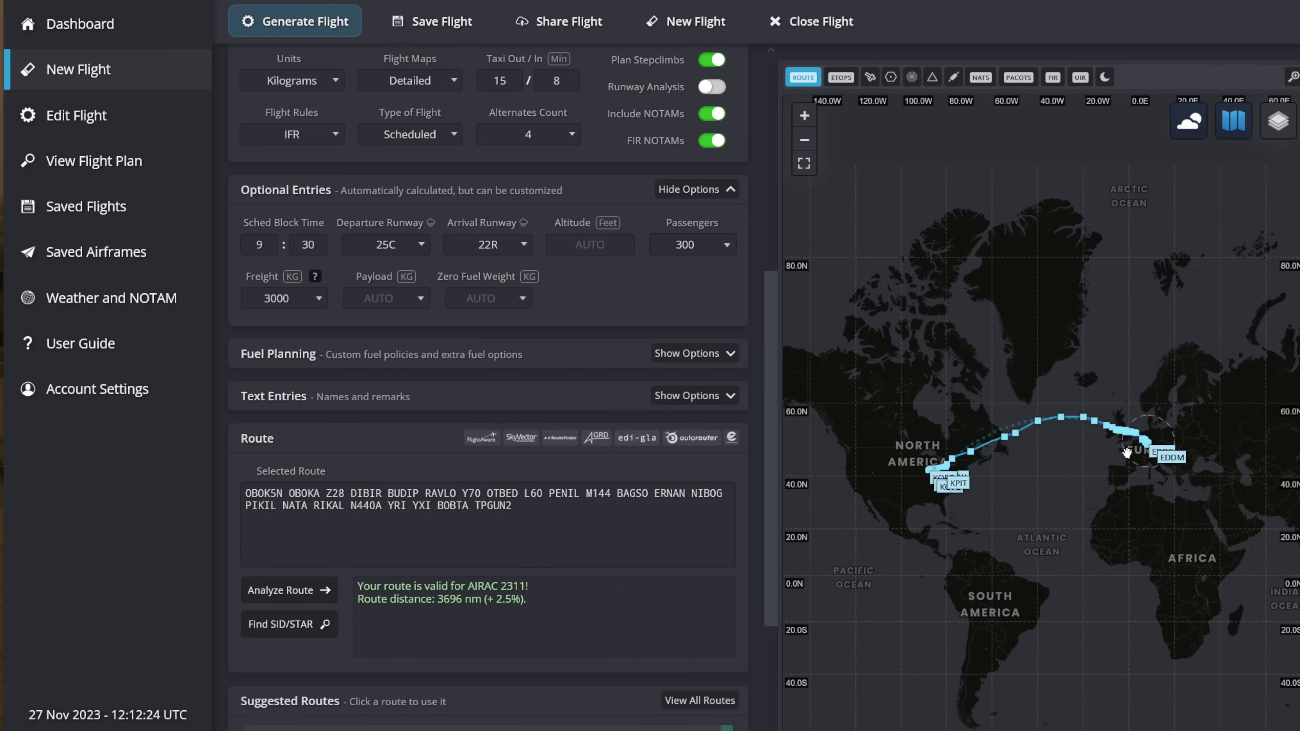
- Overlay the Significant Weather layer on the route map
scroll(1137, 458, "up", 2)
mouse_move(1190, 110)
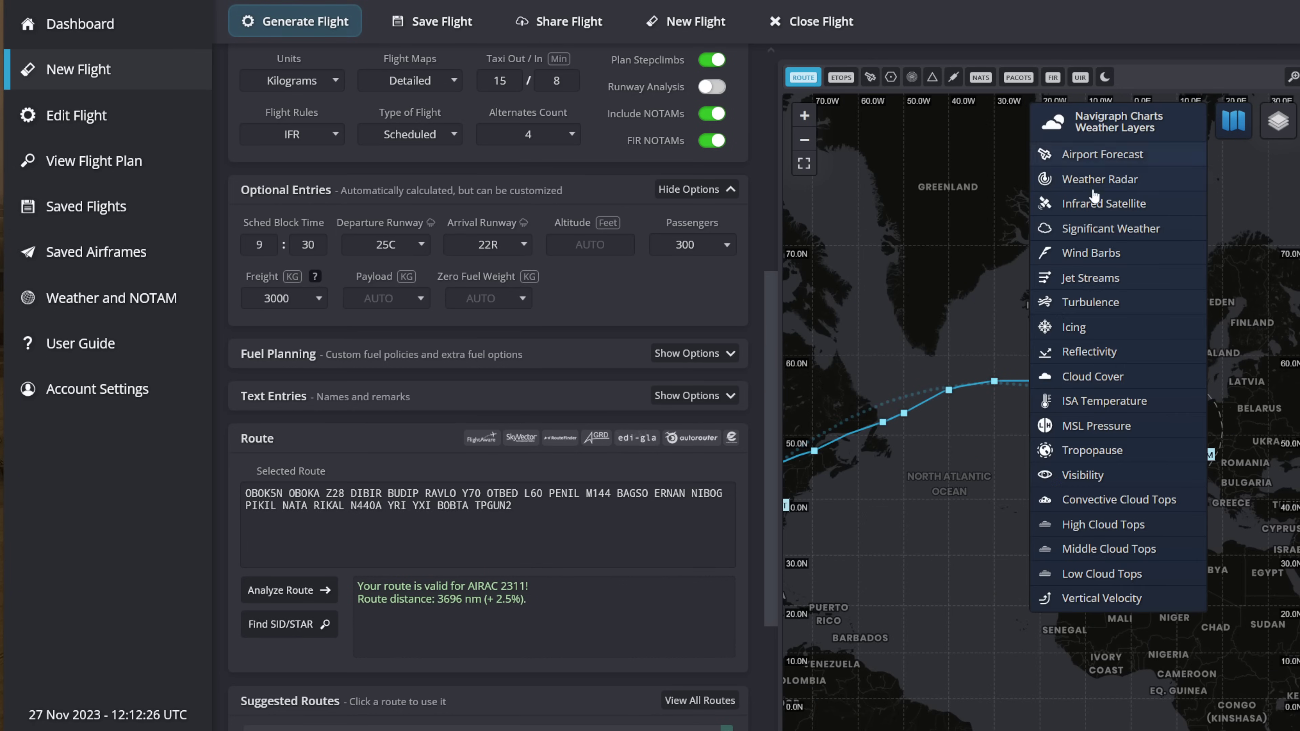
left_click(1080, 234)
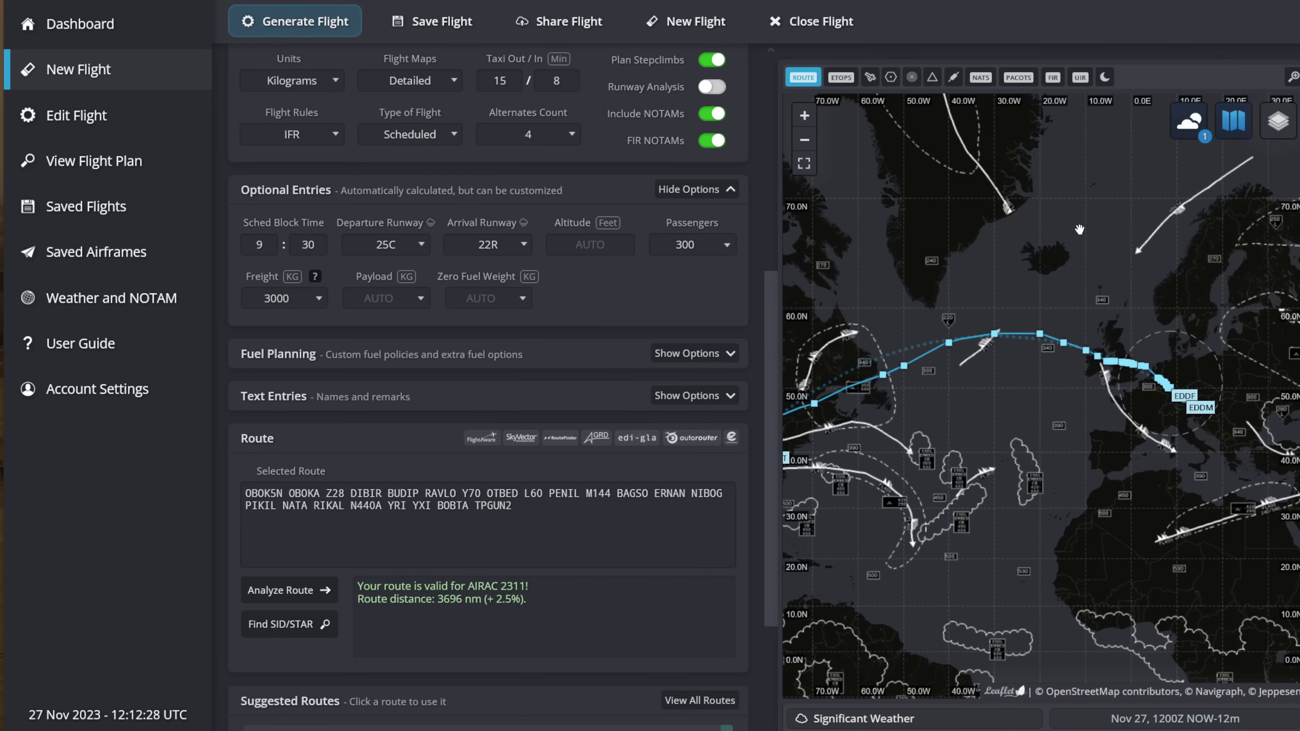
- Examine the significant weather along the route from Frankfurt over the British Isles, Iceland and Greenland
scroll(659, 310, "up", 1)
scroll(659, 310, "up", 7)
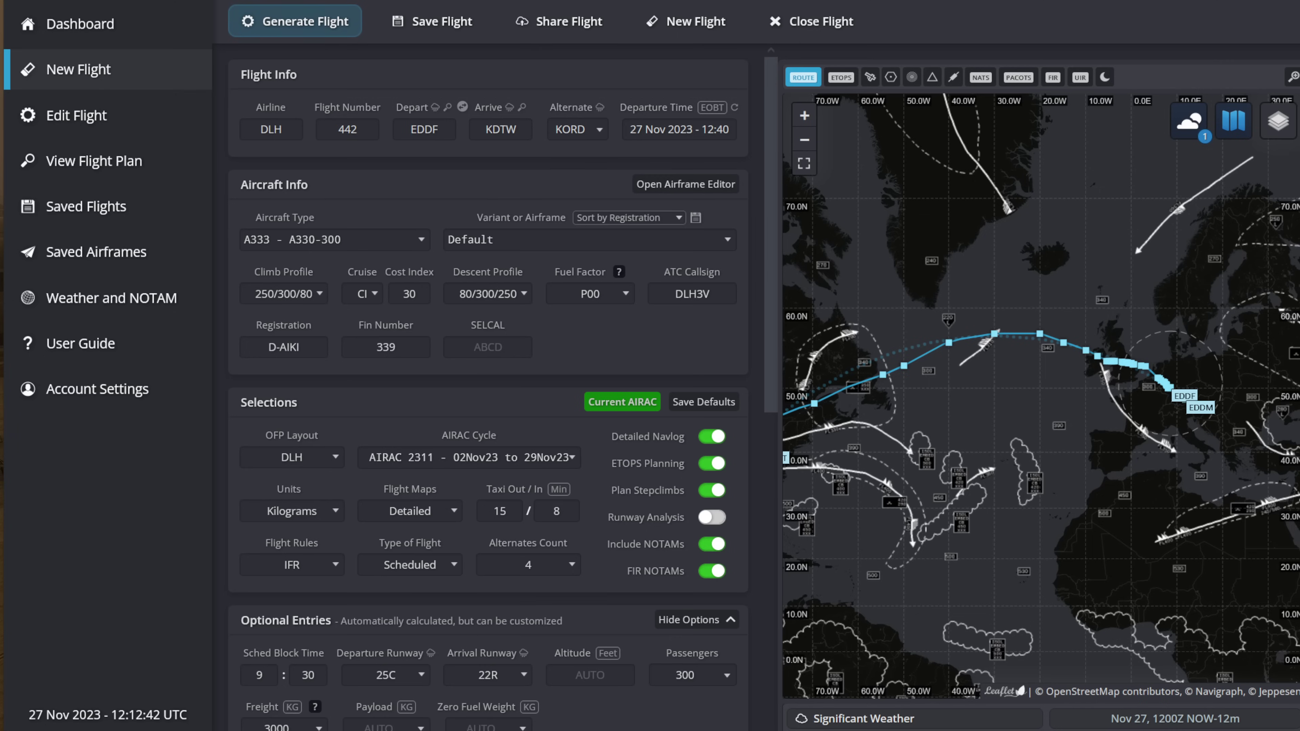
scroll(1155, 340, "up", 1)
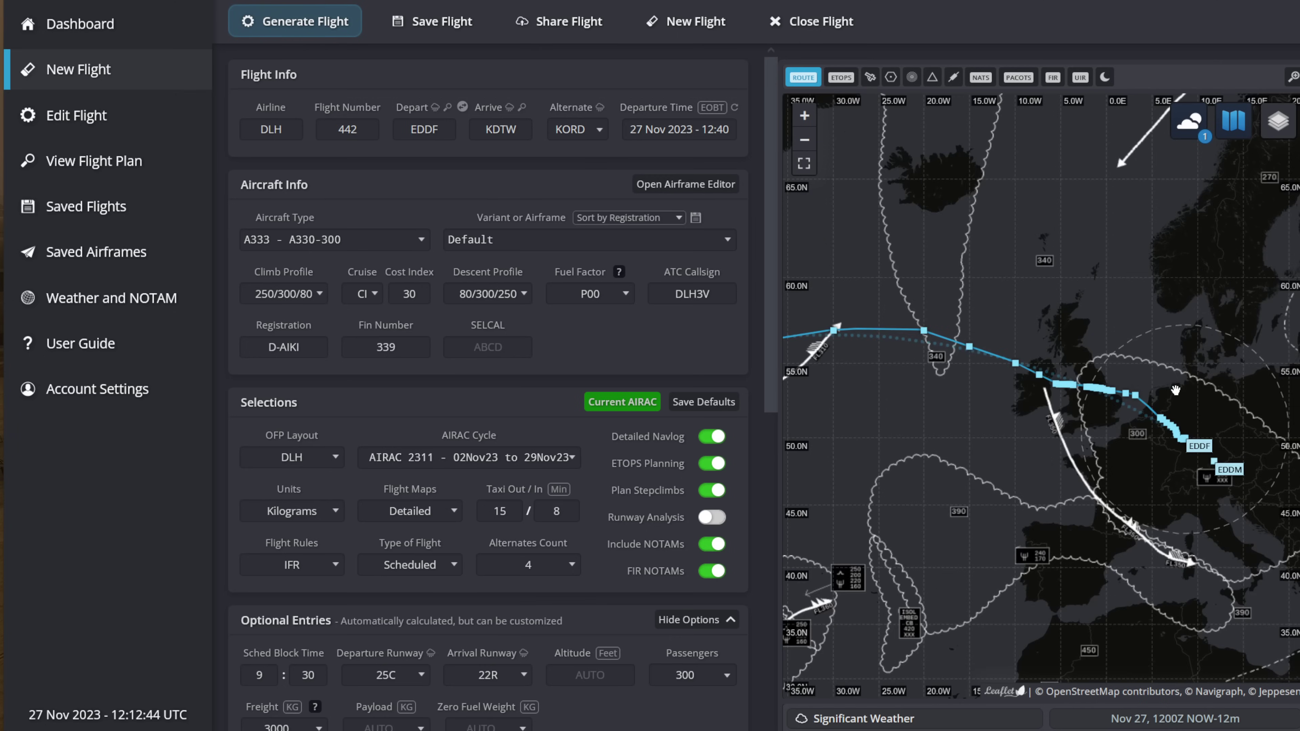
left_click_drag(1161, 468, 1080, 480)
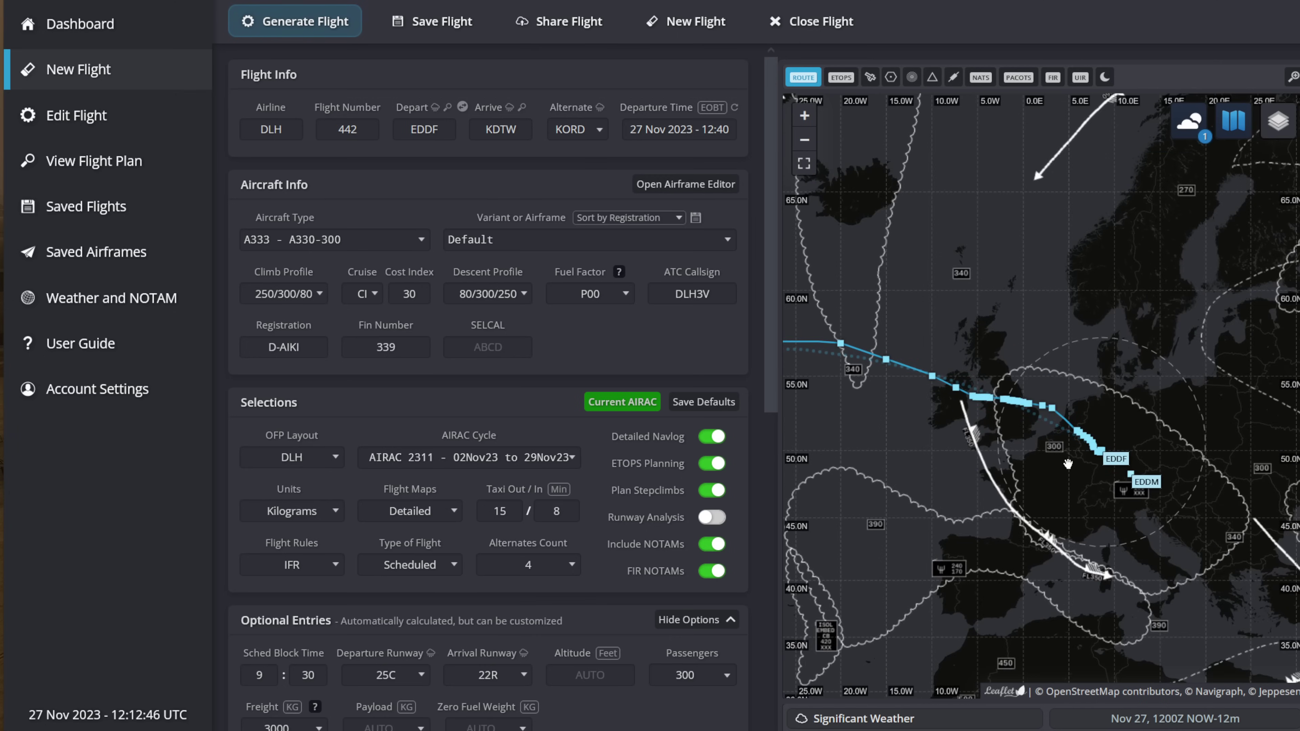
scroll(1068, 464, "up", 1)
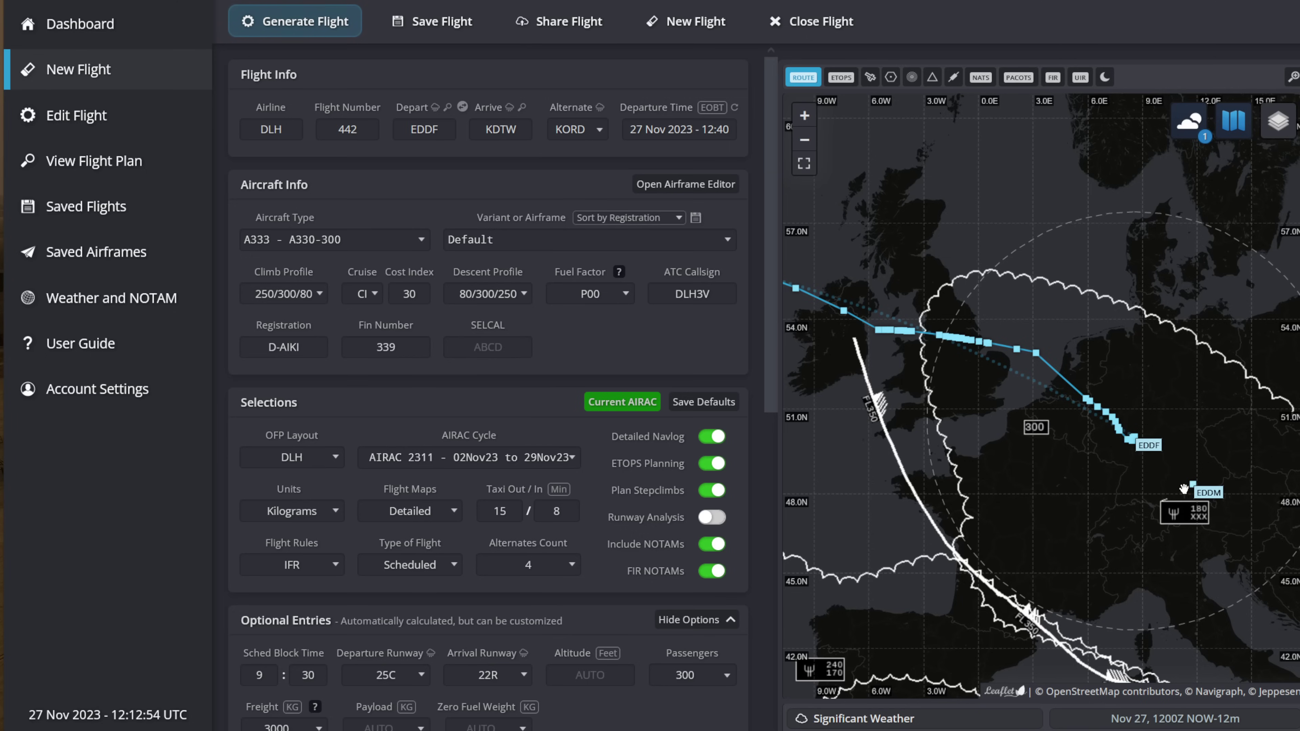
left_click_drag(883, 404, 1120, 491)
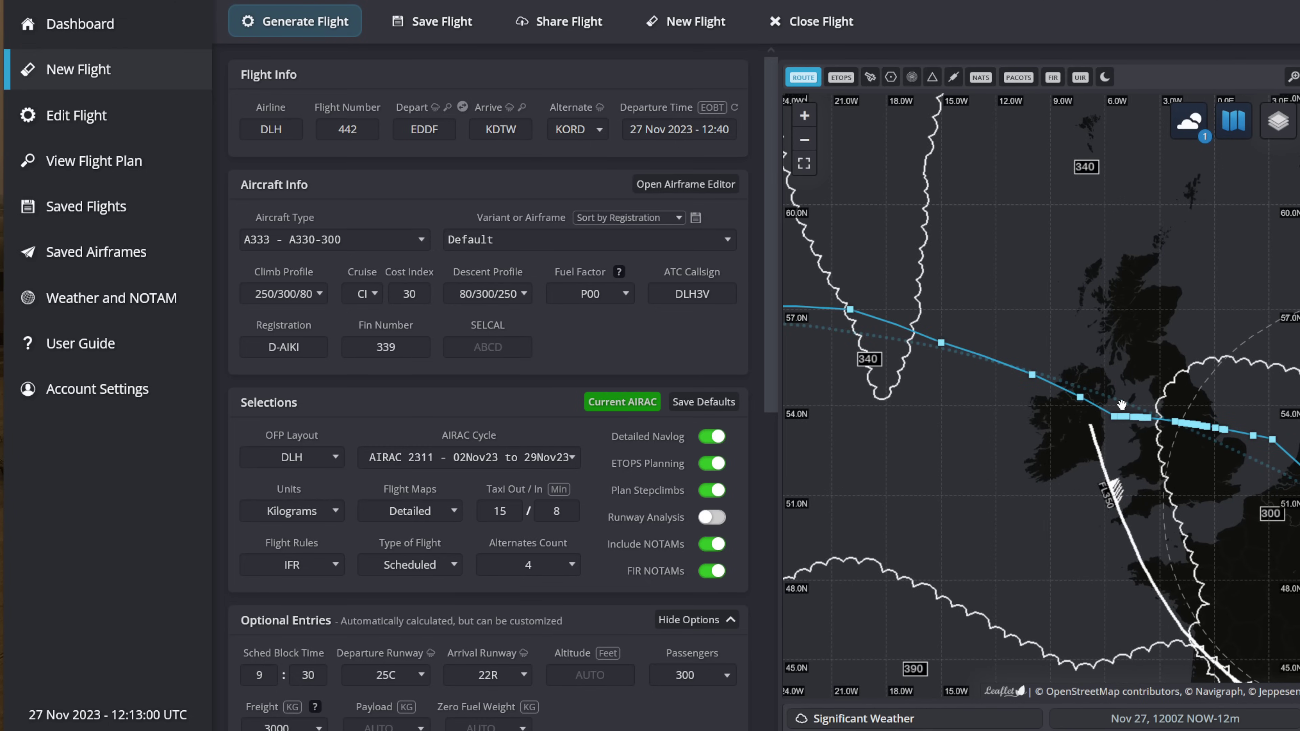
left_click_drag(874, 361, 1013, 532)
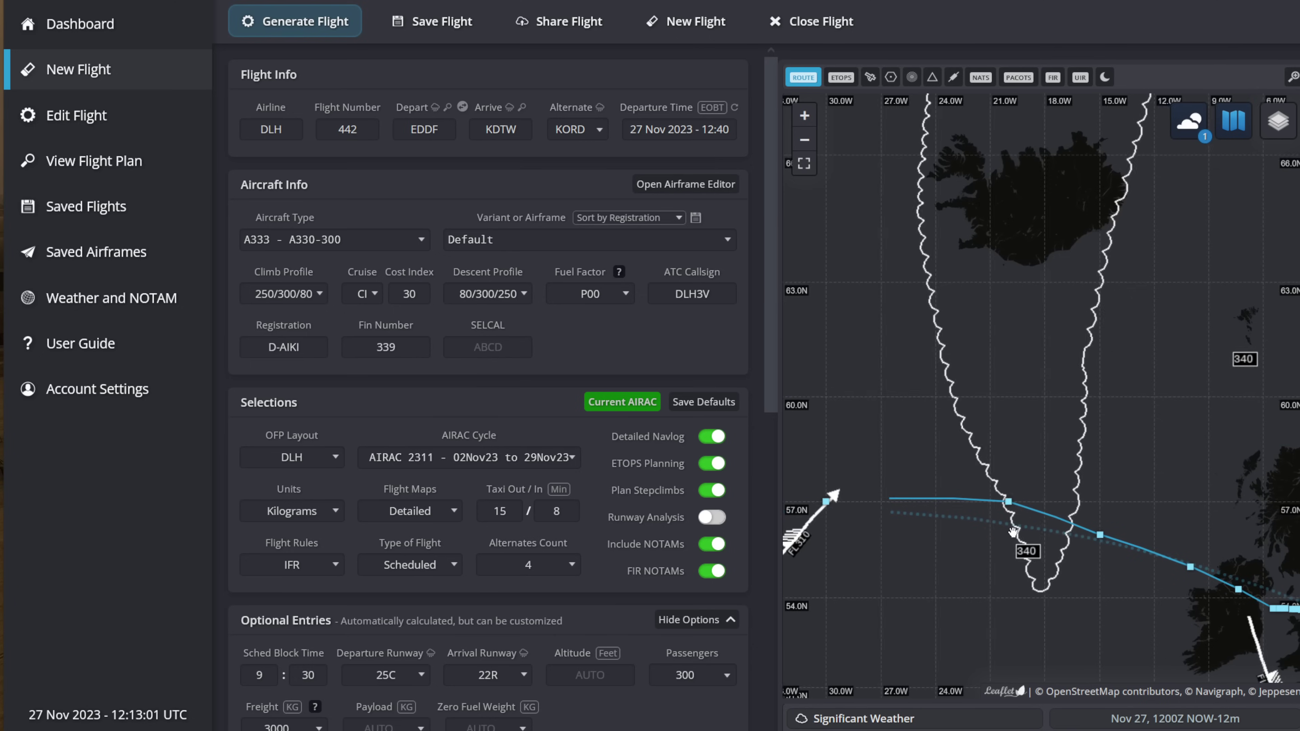
left_click_drag(1076, 240, 1050, 593)
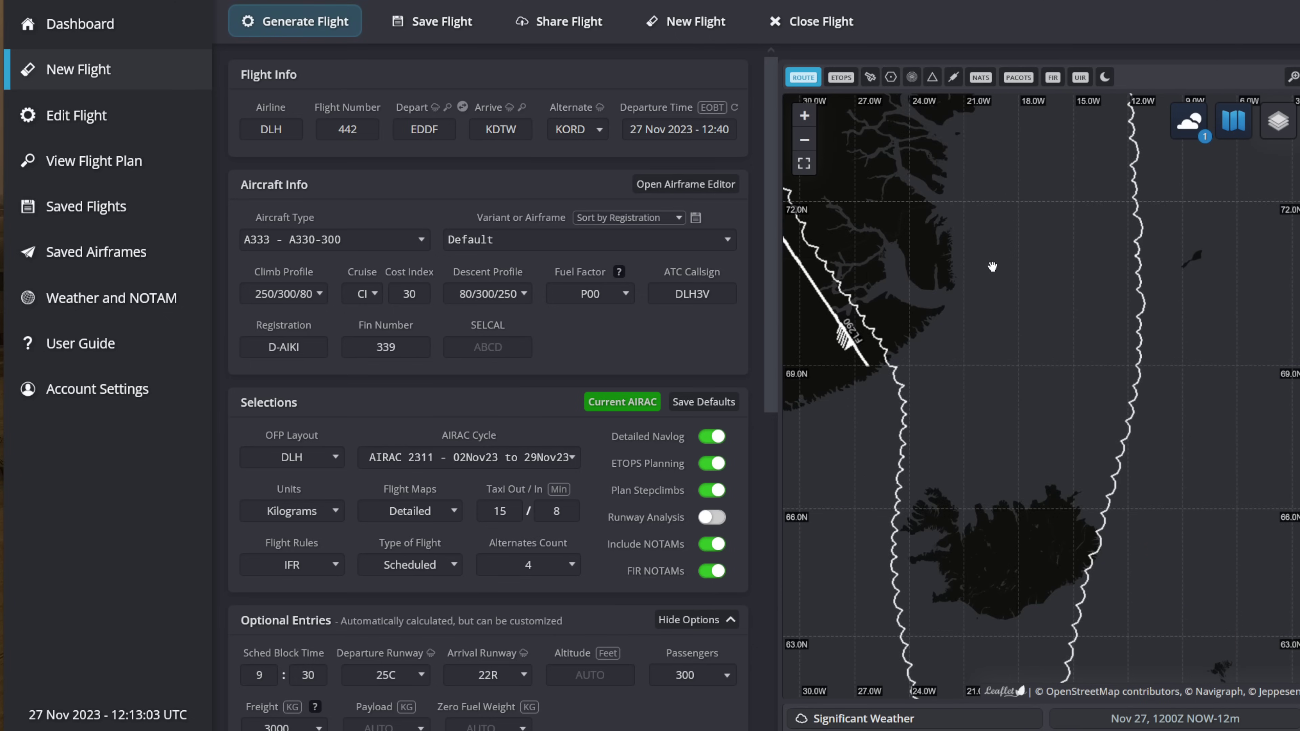
left_click_drag(992, 267, 1106, 593)
left_click_drag(1080, 207, 1051, 381)
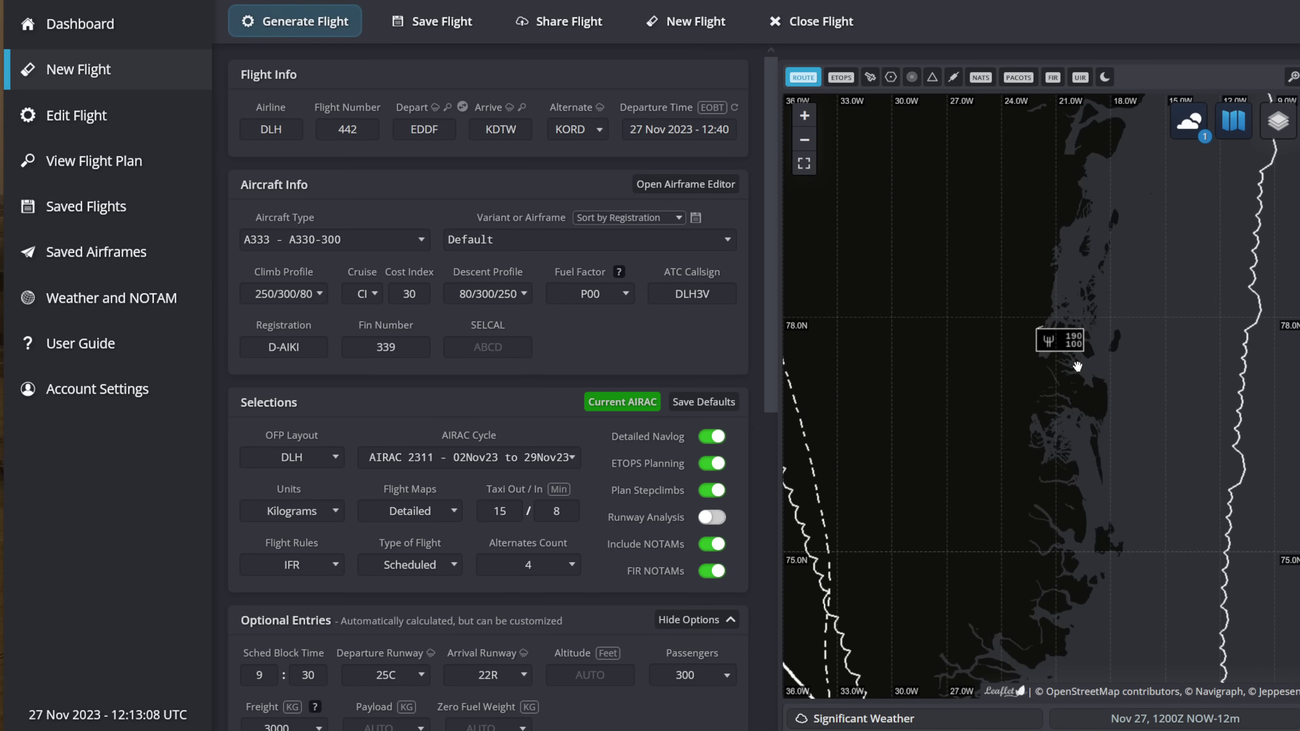
left_click_drag(1031, 591, 1075, 427)
left_click_drag(1066, 565, 1212, 164)
left_click_drag(968, 474, 1100, 349)
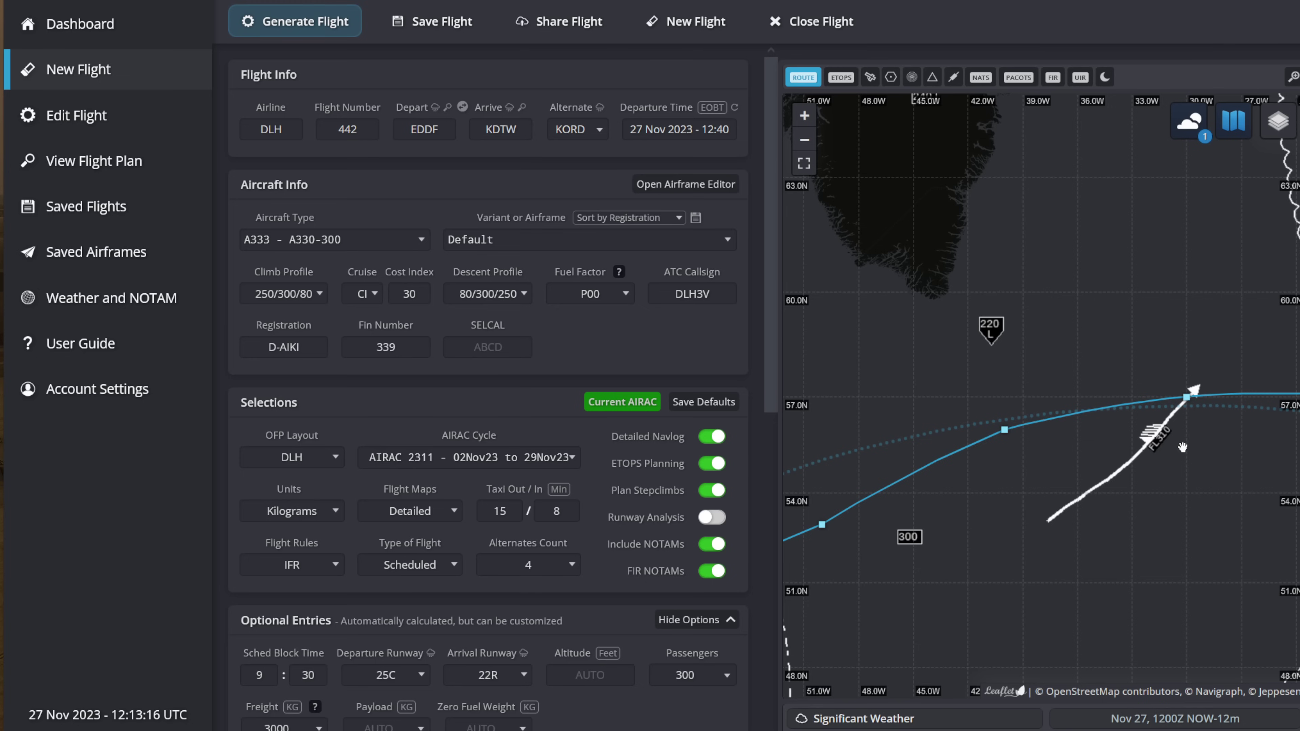
- Examine the significant weather over eastern Canada and back across the North Atlantic, using the 1800Z forecast
left_click_drag(842, 497, 1172, 298)
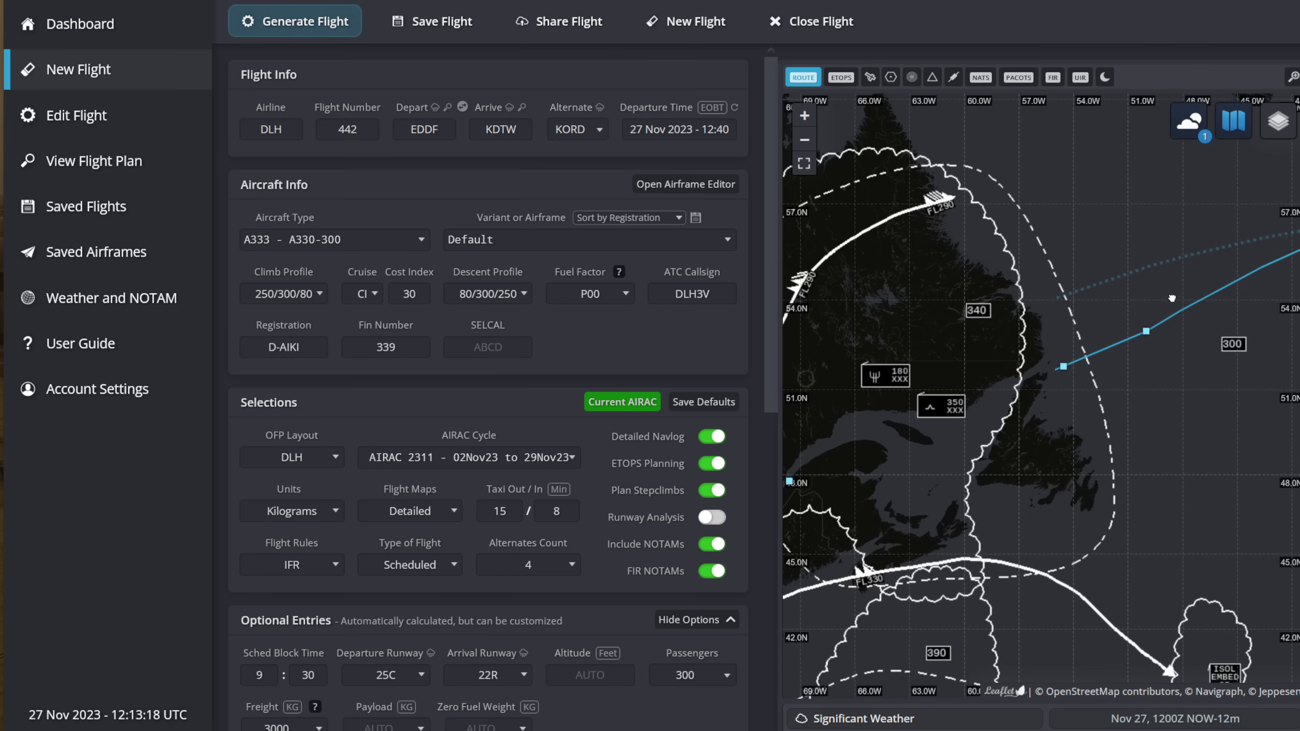
left_click_drag(927, 351, 1065, 320)
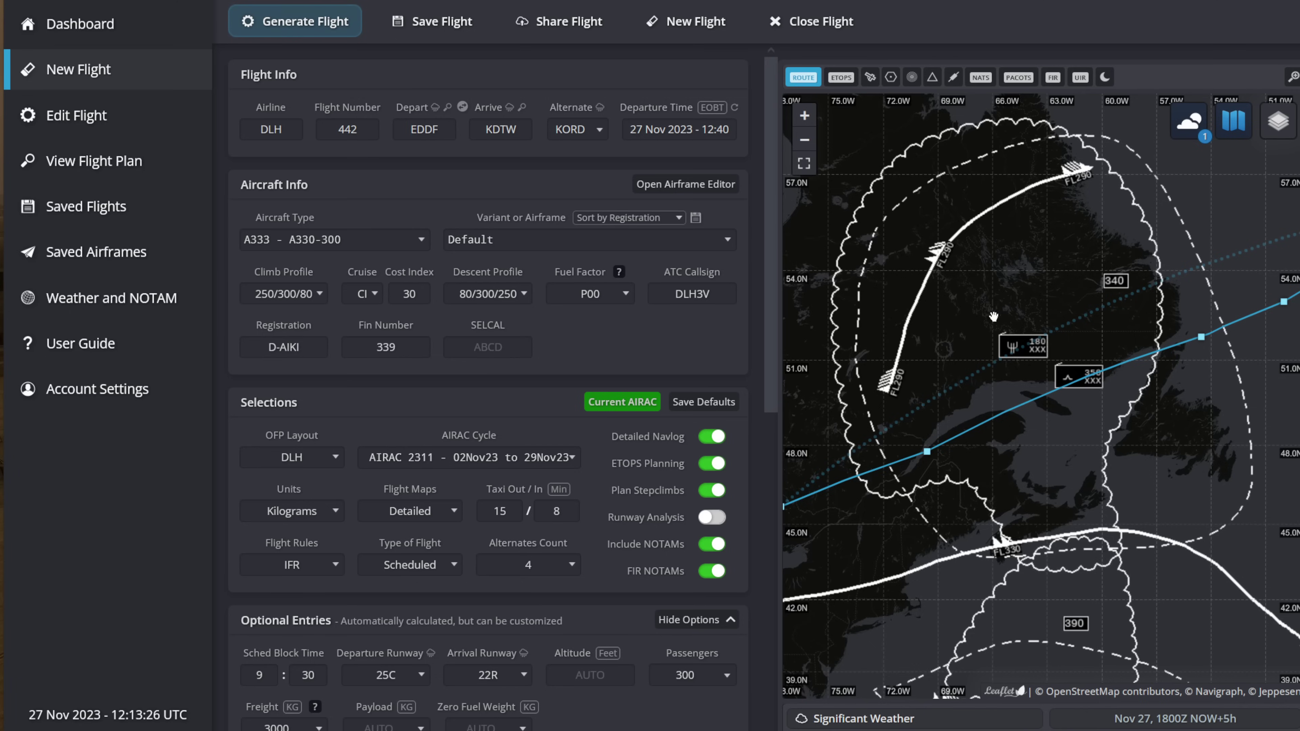
scroll(1095, 395, "up", 1)
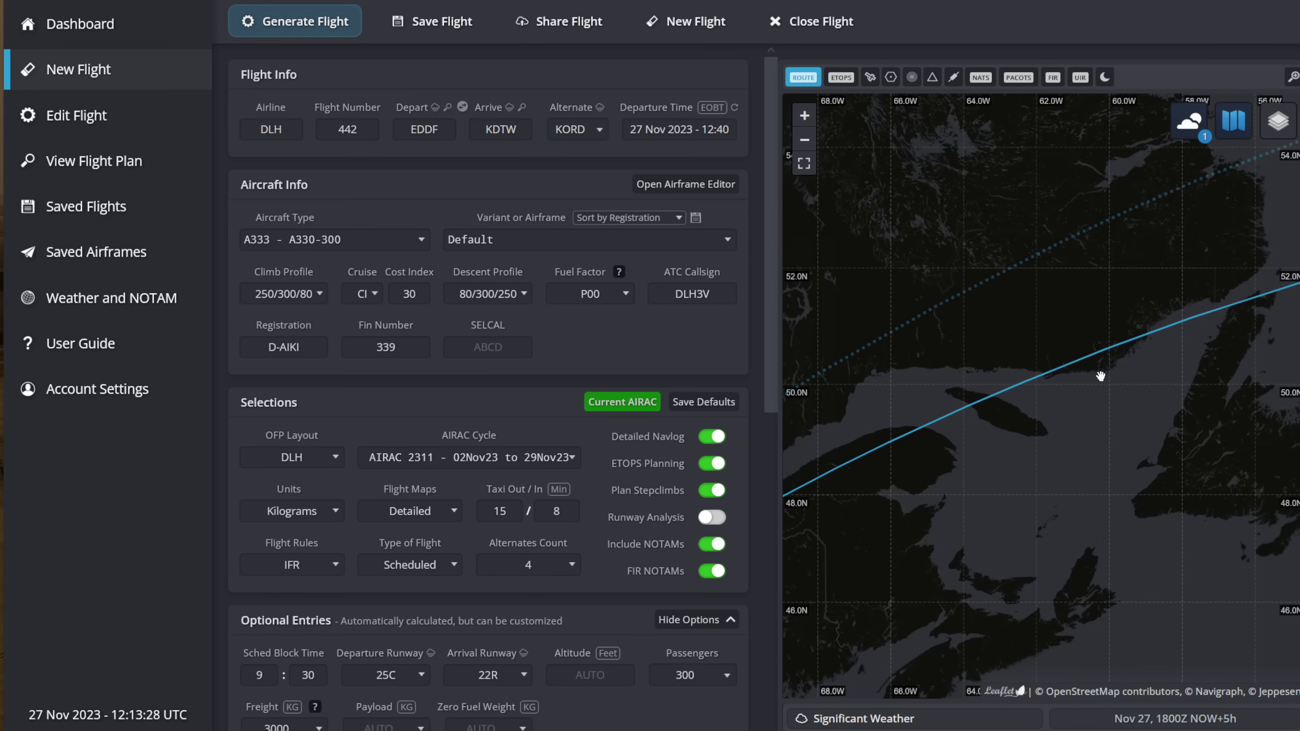
scroll(1100, 376, "down", 1)
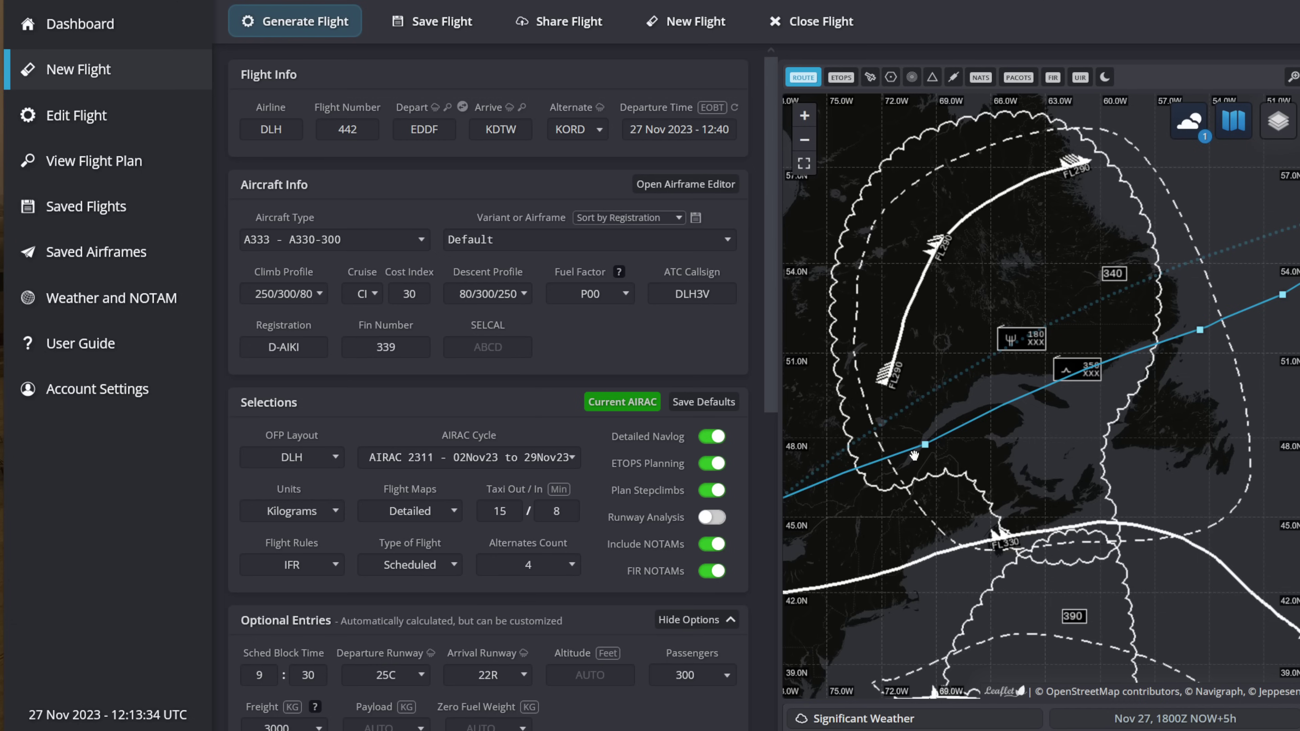
scroll(914, 454, "down", 1)
left_click_drag(1199, 282, 943, 368)
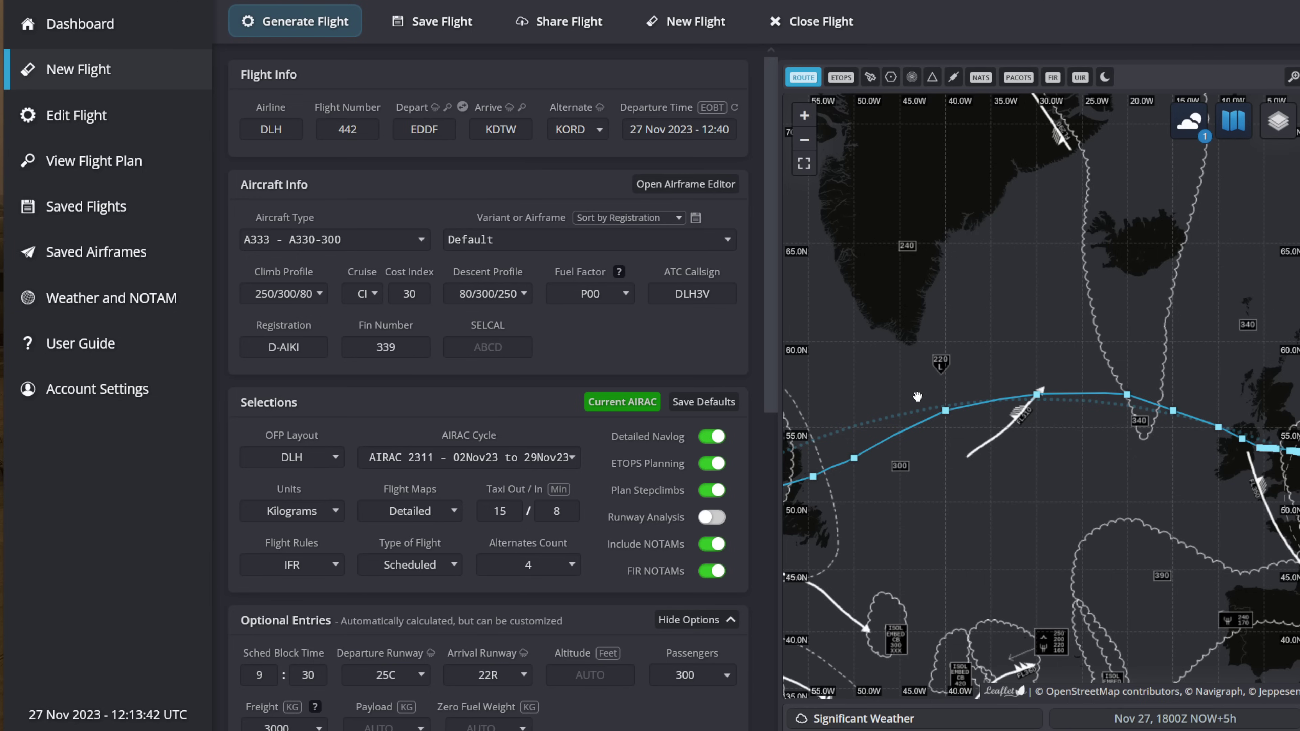
left_click_drag(1139, 430, 1139, 434)
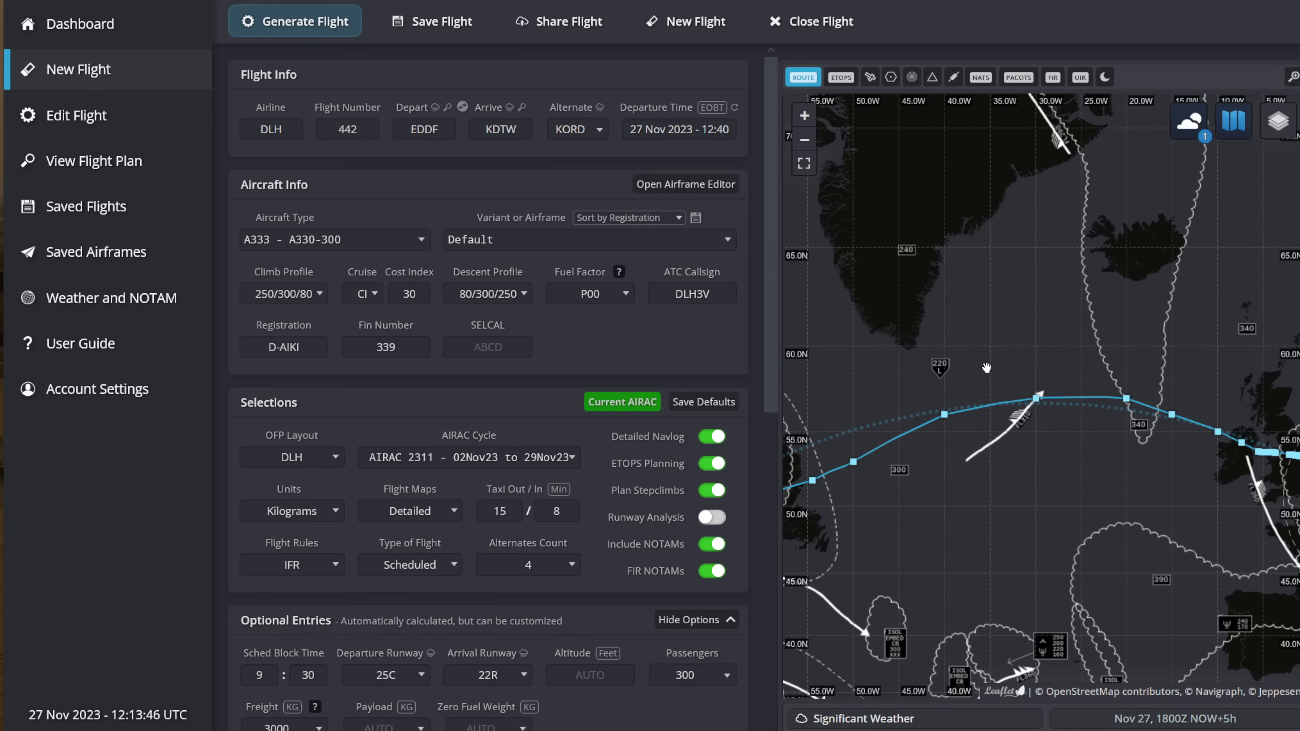
- Recheck the significant weather along the whole route, from the British Isles past Greenland to the Great Lakes
left_click_drag(985, 368, 979, 369)
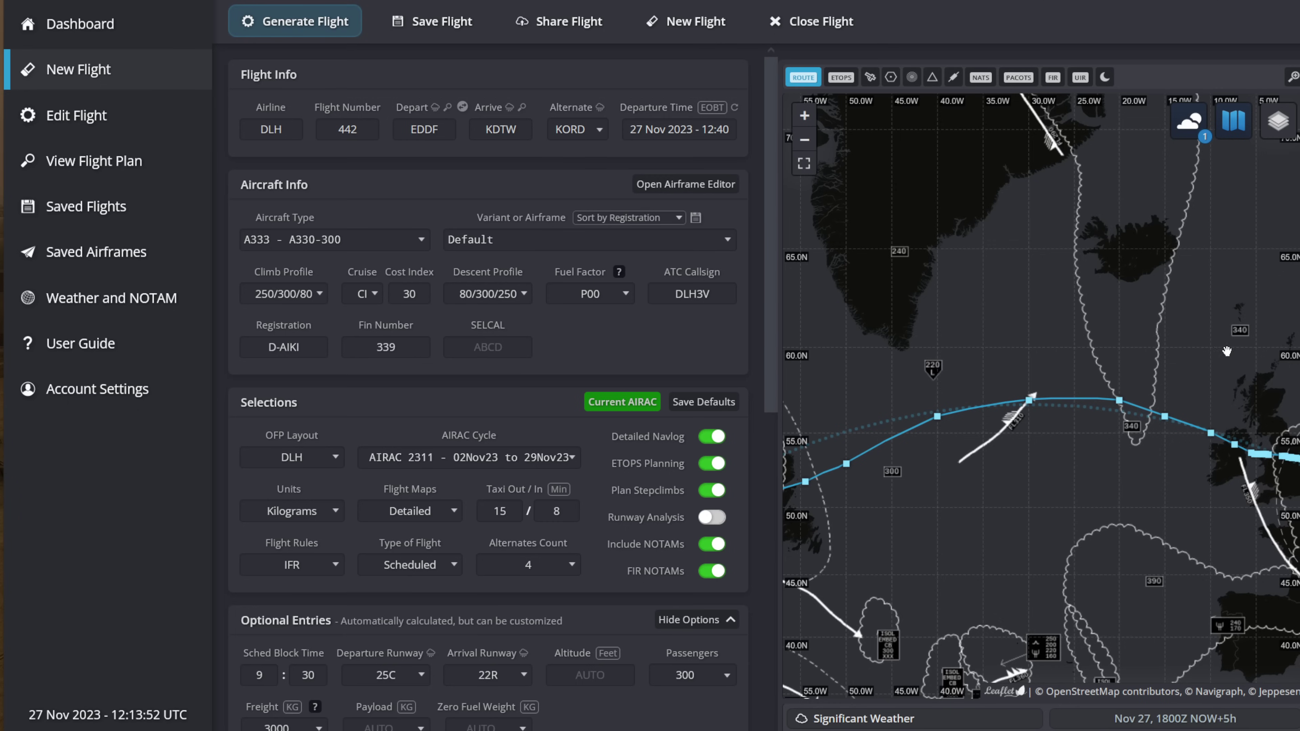
left_click_drag(896, 336, 1194, 223)
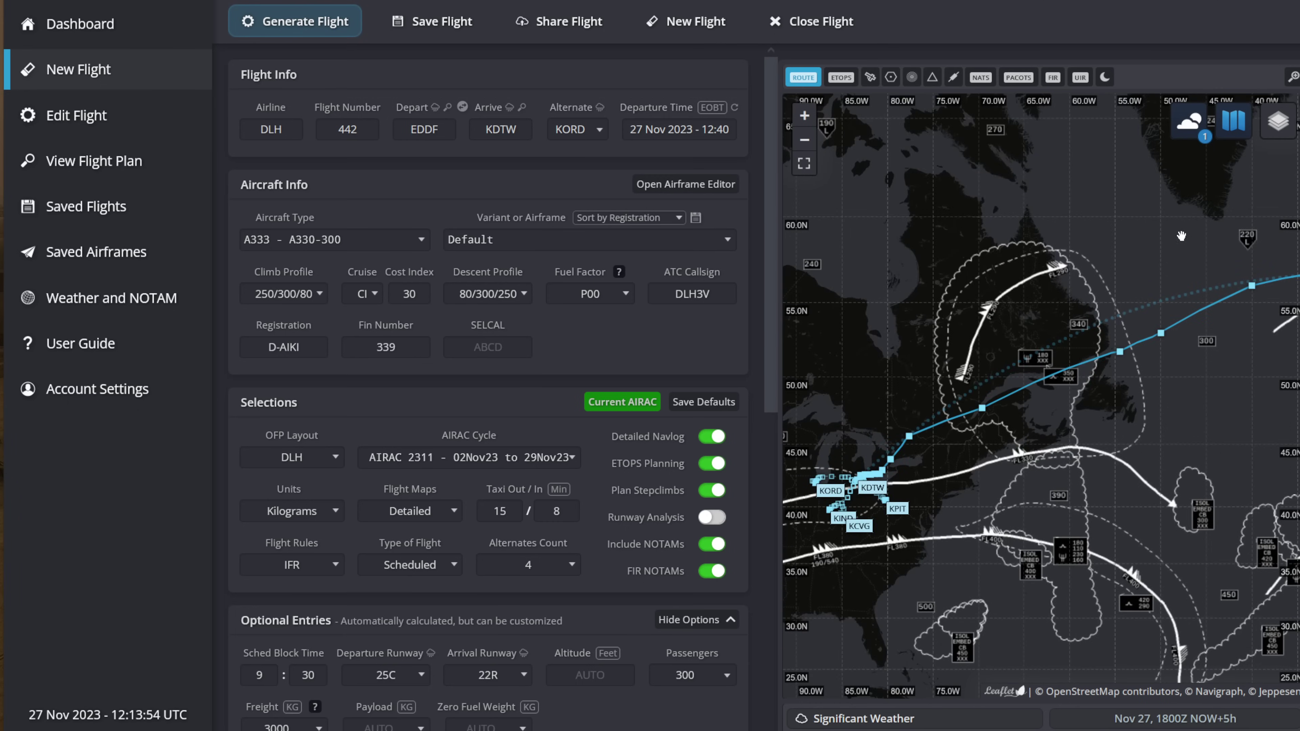
left_click_drag(1106, 247, 953, 288)
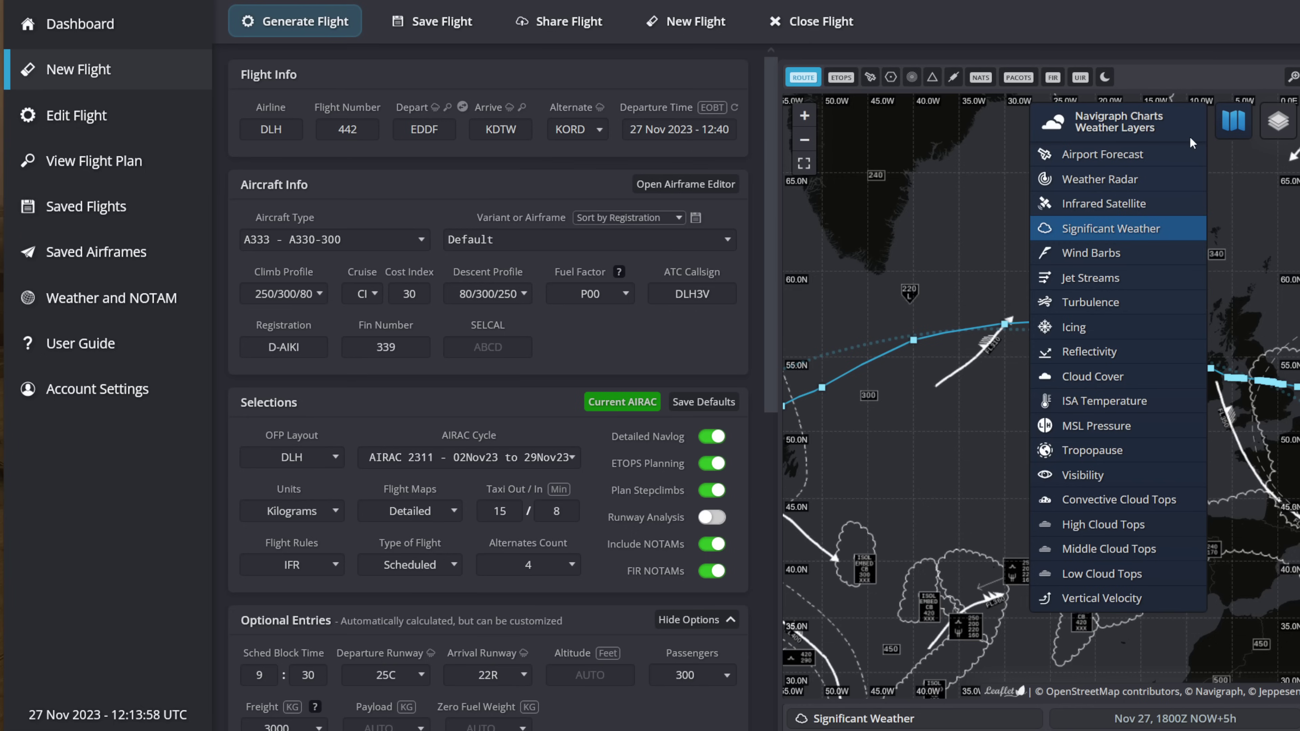
left_click(1188, 122)
scroll(950, 278, "down", 1)
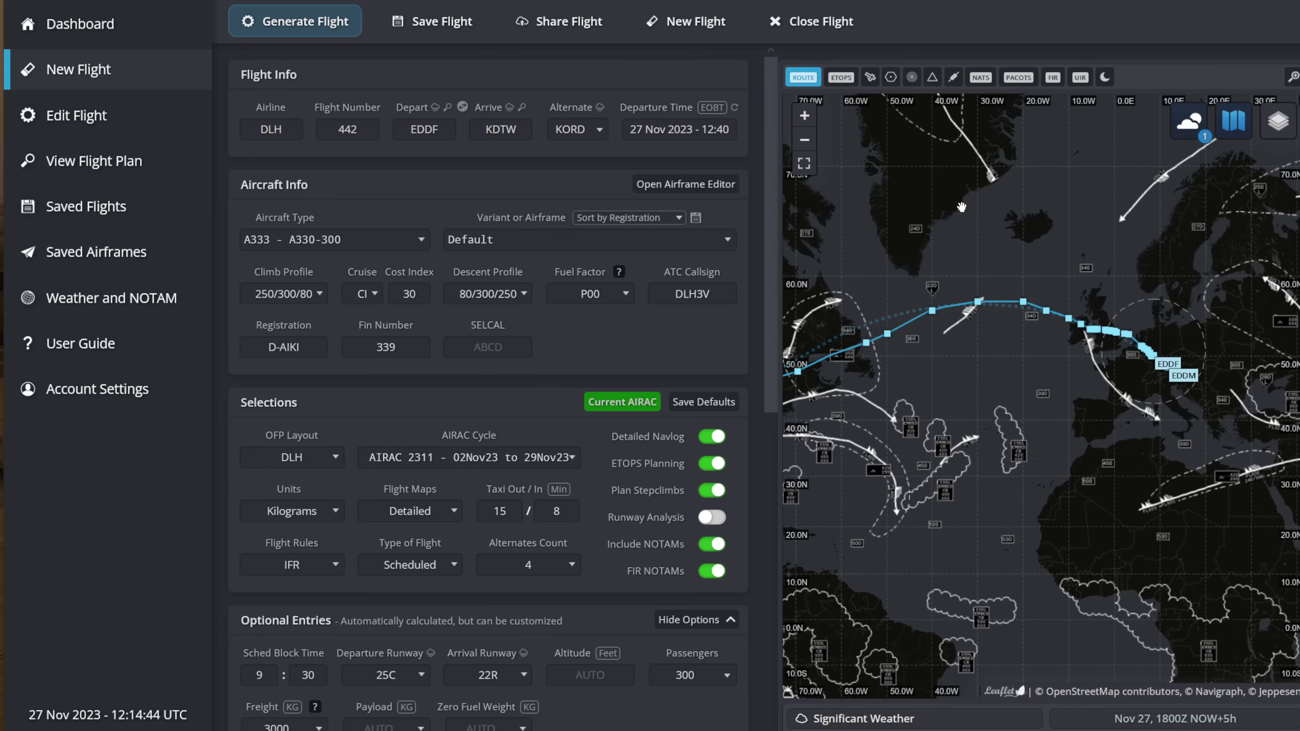
left_click_drag(1091, 254, 1149, 287)
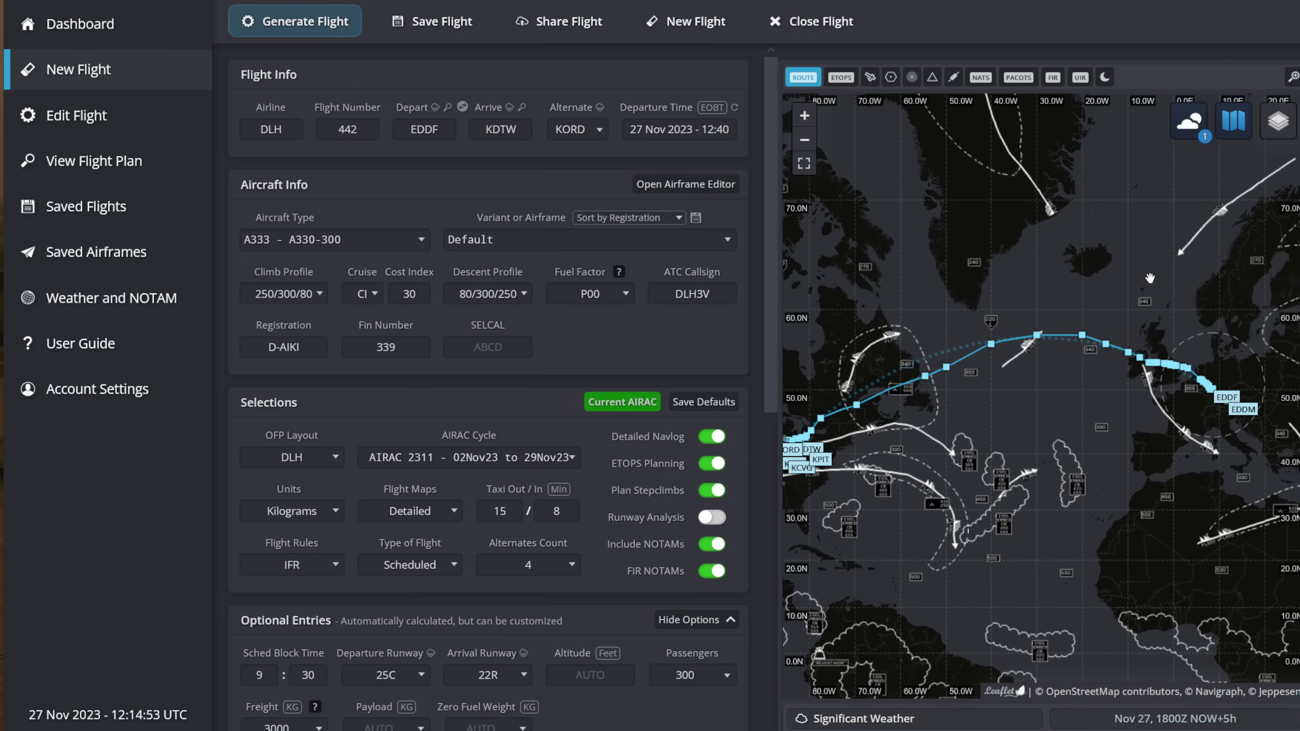
- Overlay the North Atlantic Tracks on the route map and limit them to the westbound tracks
left_click(979, 78)
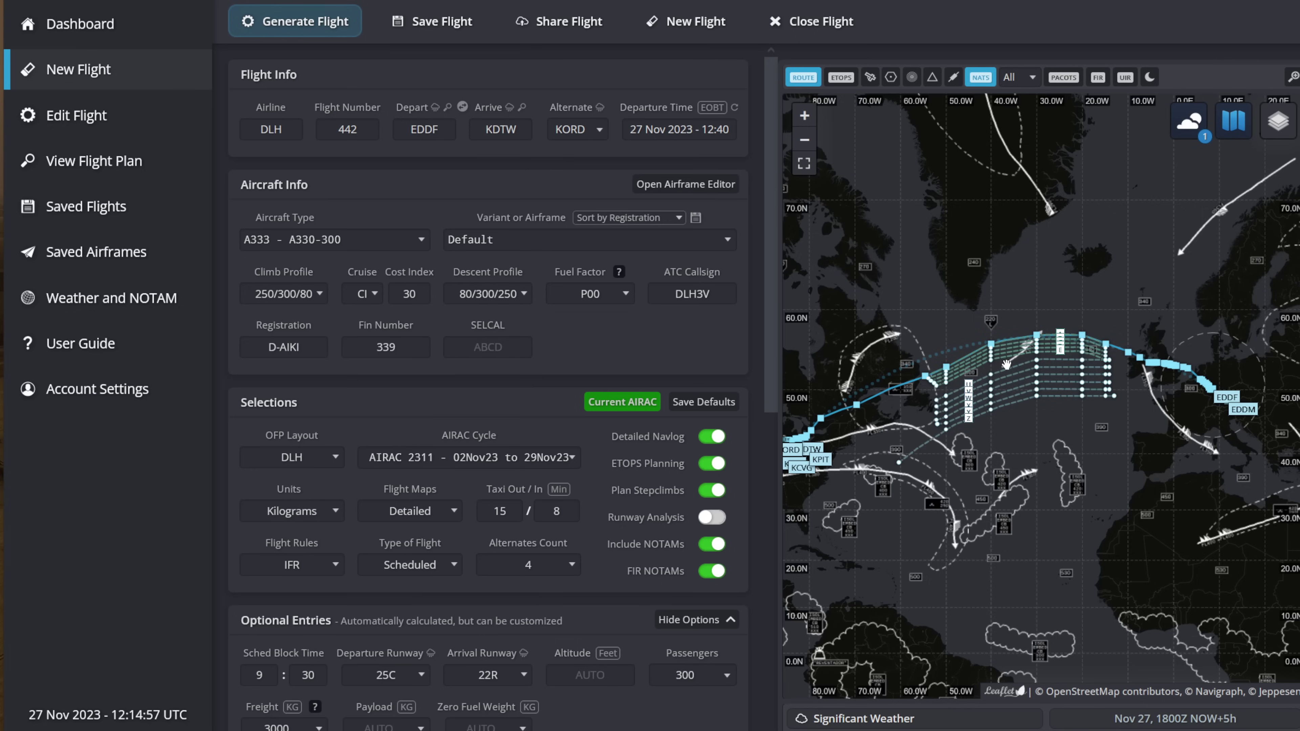
scroll(1006, 365, "up", 1)
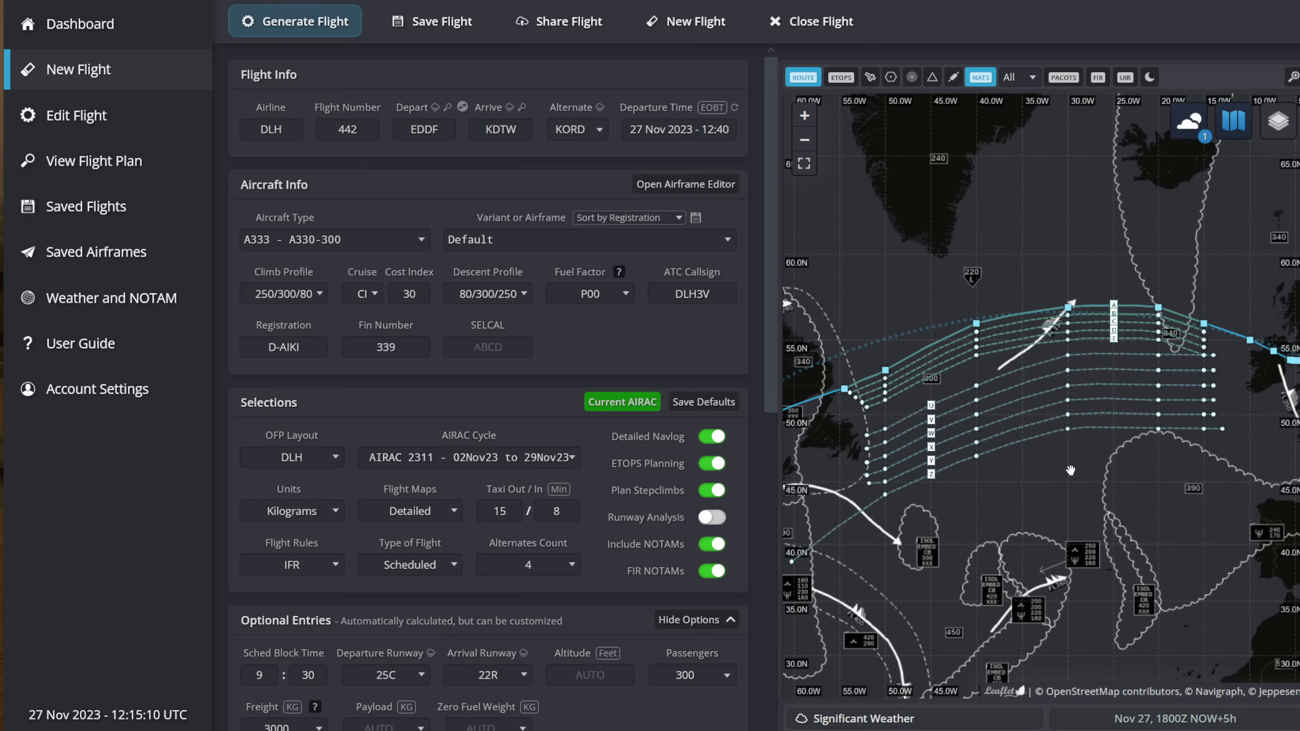
left_click(1015, 89)
left_click(1019, 139)
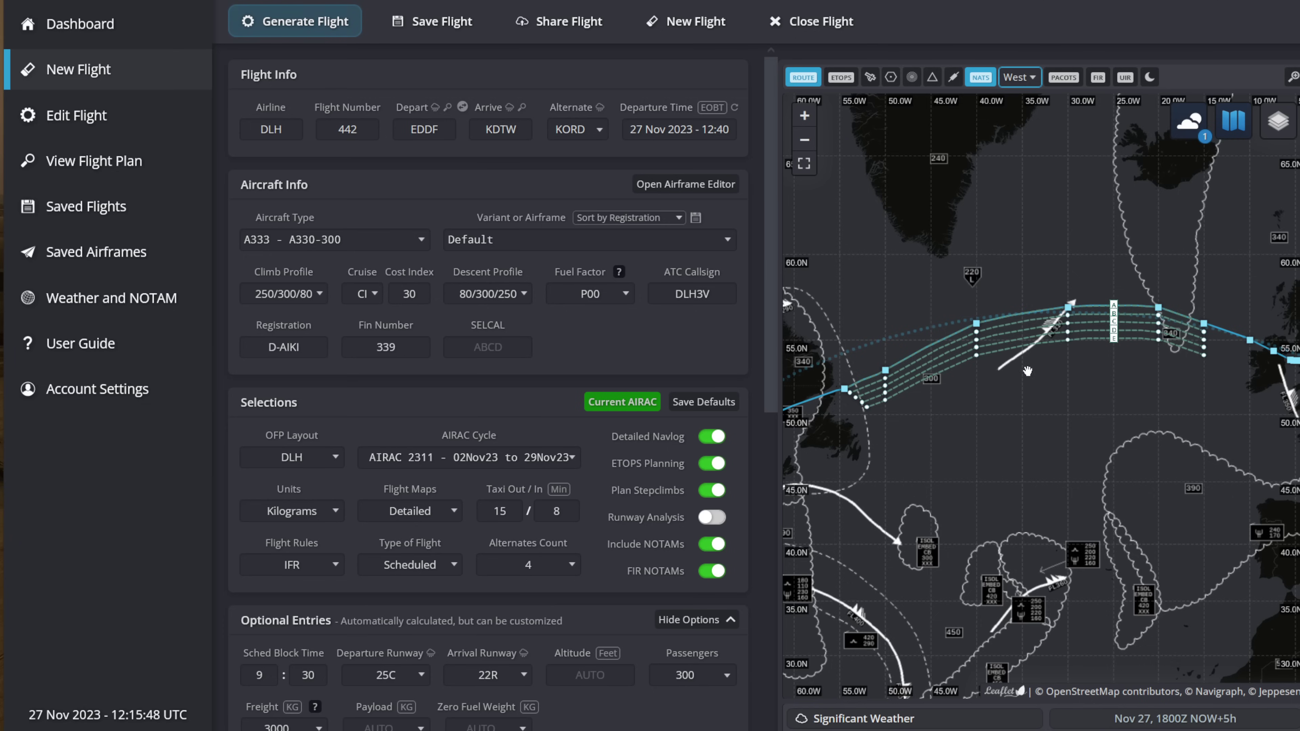
scroll(1017, 372, "down", 2)
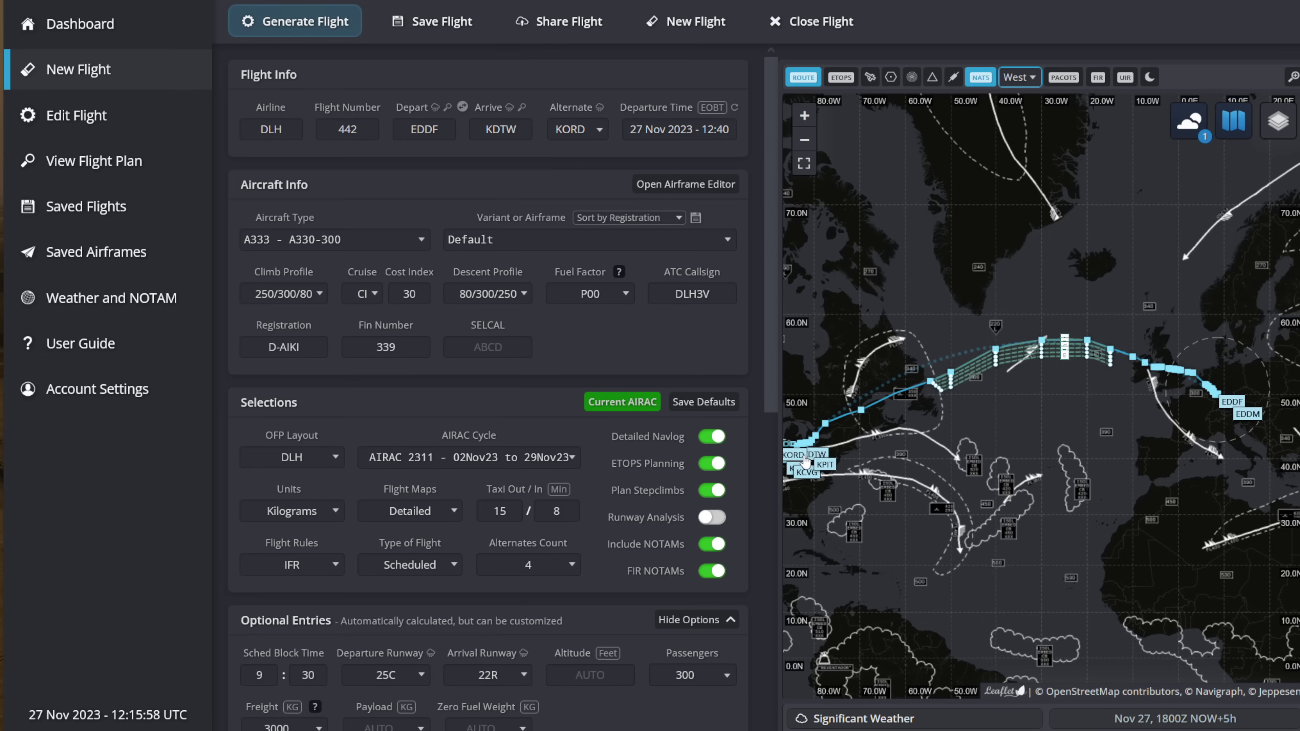
- Look up real-world flight plans from EDDF to KDTW in the edi-gla Real World Flightplan Database
scroll(608, 555, "down", 10)
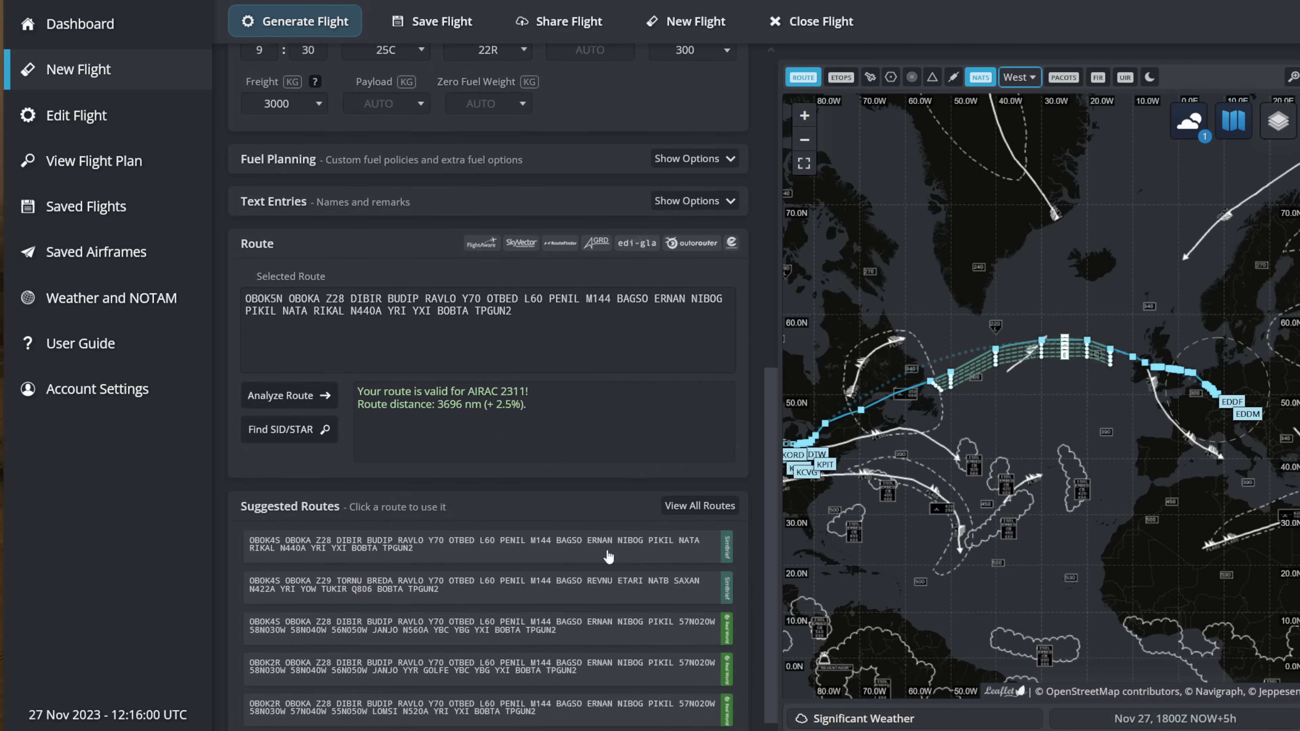
scroll(608, 556, "down", 2)
scroll(599, 451, "up", 3)
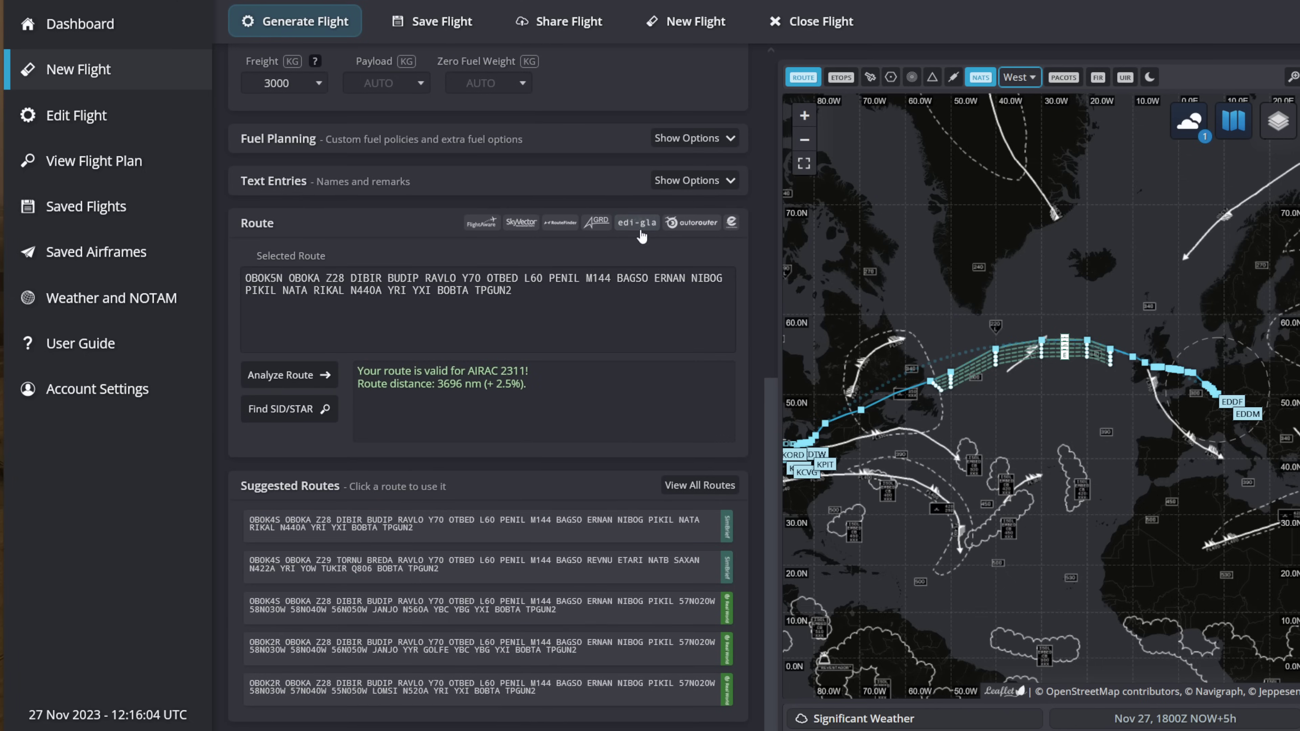
left_click(629, 231)
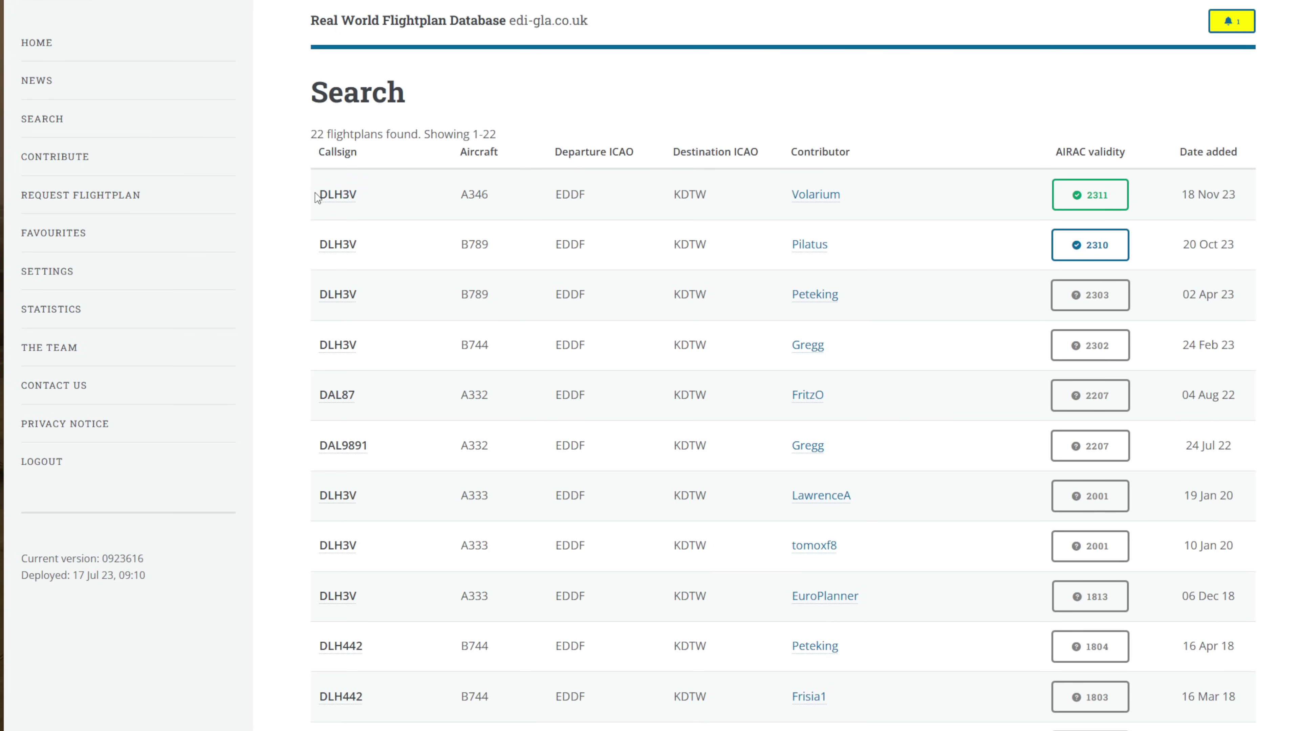
- Open the DLH3V A346 flight plan added 18 Nov 23 and copy its route from OBOKA to TPGUN2
left_click_drag(321, 194, 512, 202)
left_click(509, 202)
left_click_drag(1173, 193, 1249, 197)
left_click(1243, 196)
left_click(343, 193)
left_click_drag(862, 622, 379, 603)
key("ctrl+c")
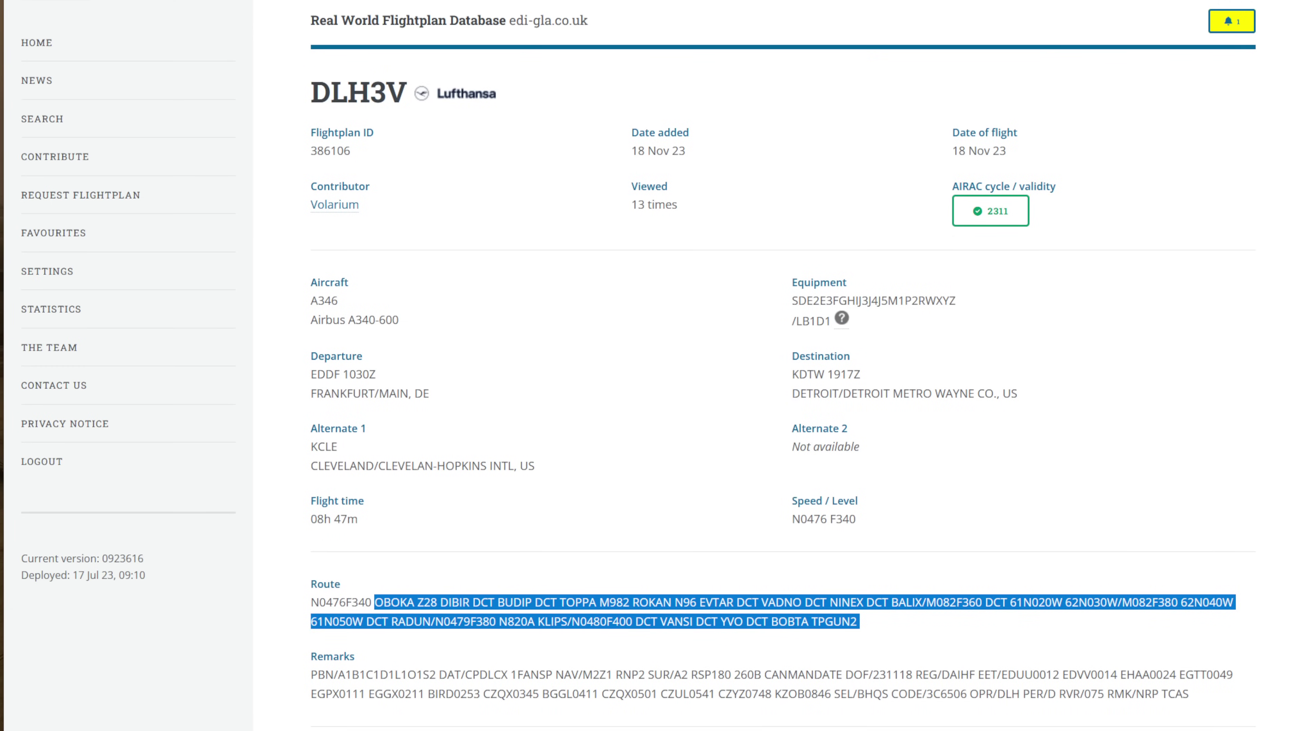
- Return to the SimBrief flight, replace the route after the OBOK5N departure with the copied one, and analyze it
key("ctrl+Tab")
left_click_drag(532, 296, 289, 251)
key("ctrl+v")
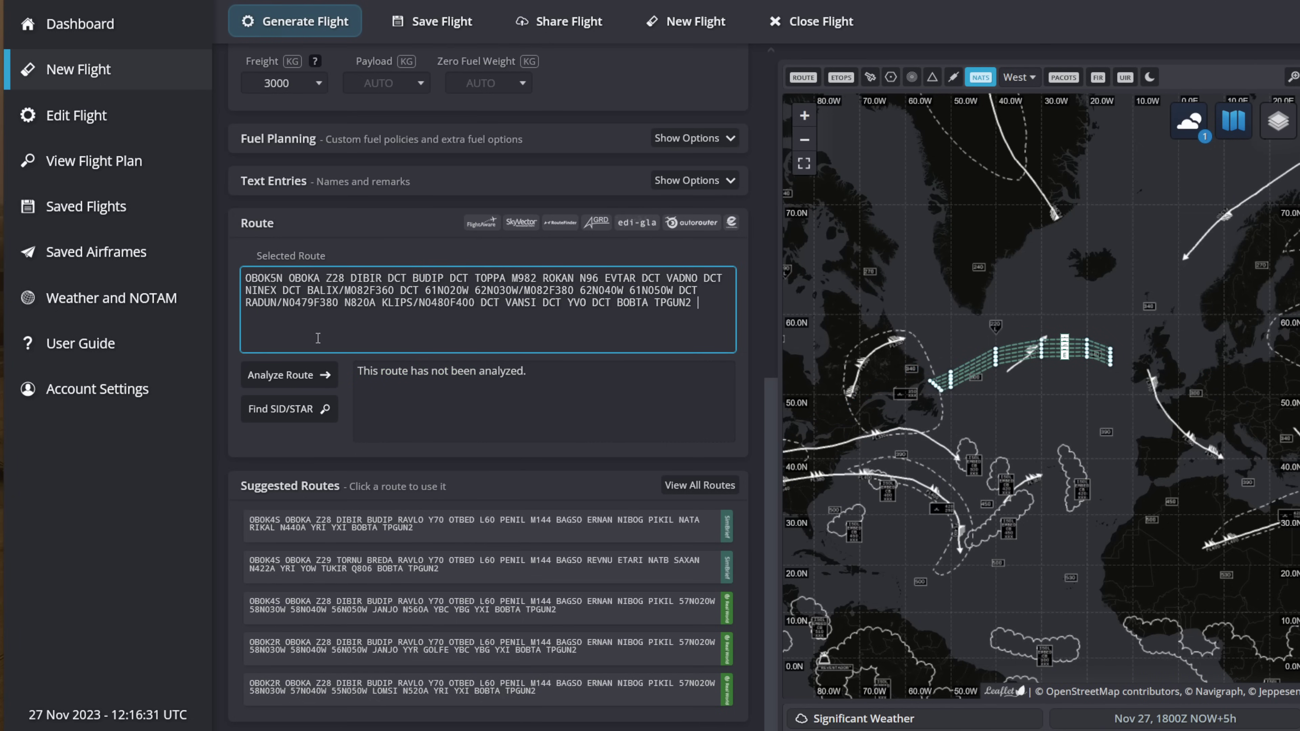
left_click(300, 375)
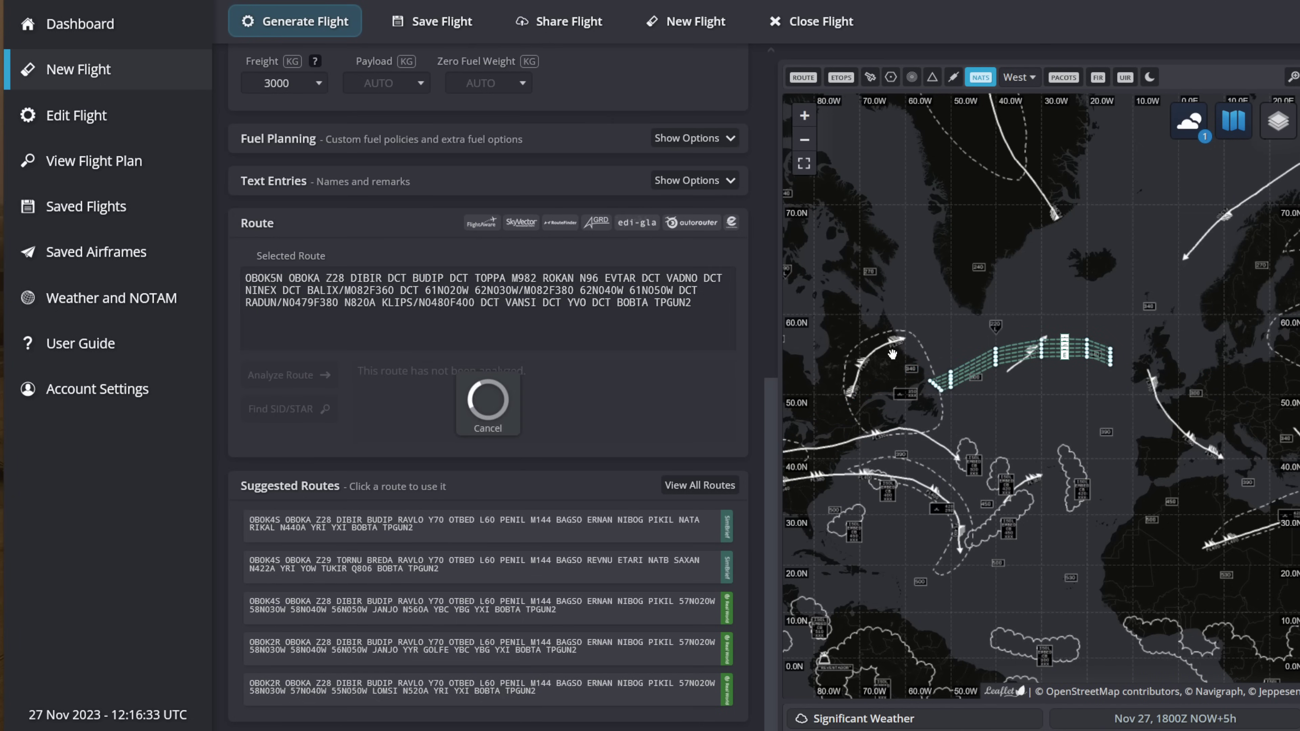
scroll(1057, 391, "up", 3)
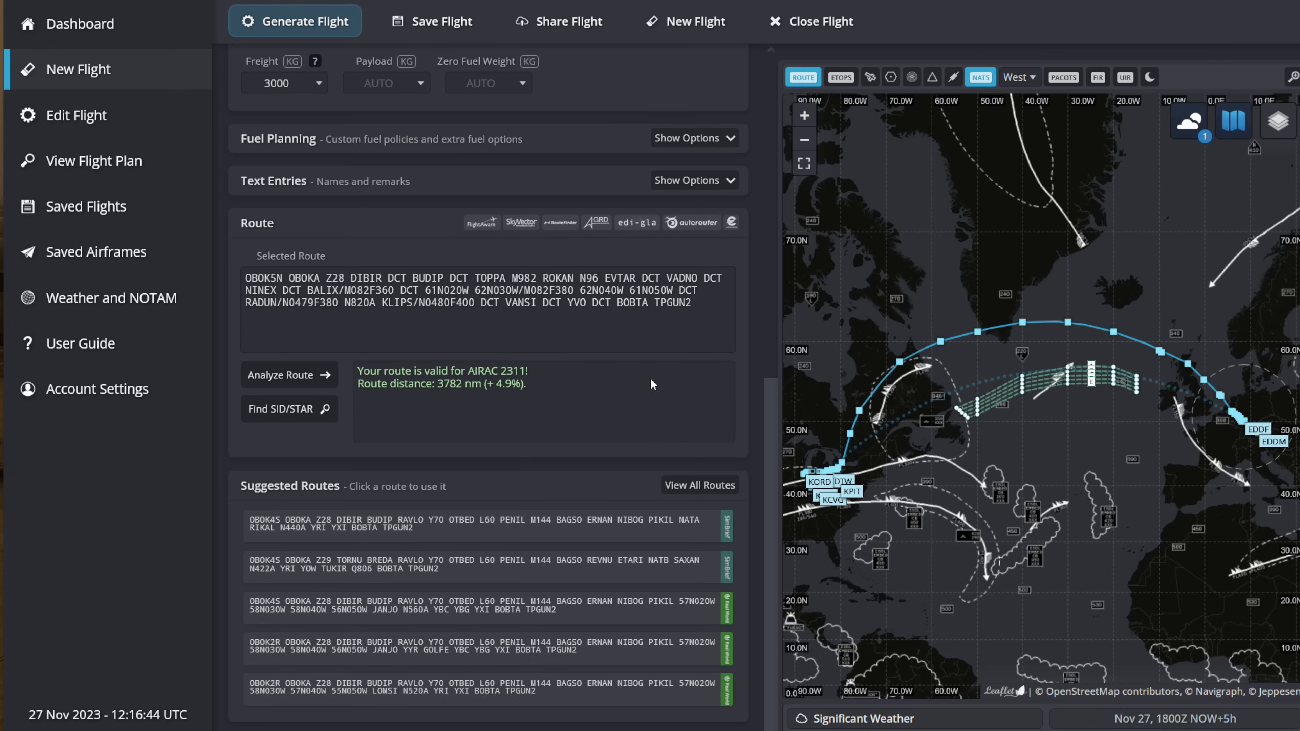
- Use the suggested route via NATA and correct its departure to OBOK5N for runway 25C
left_click(481, 532)
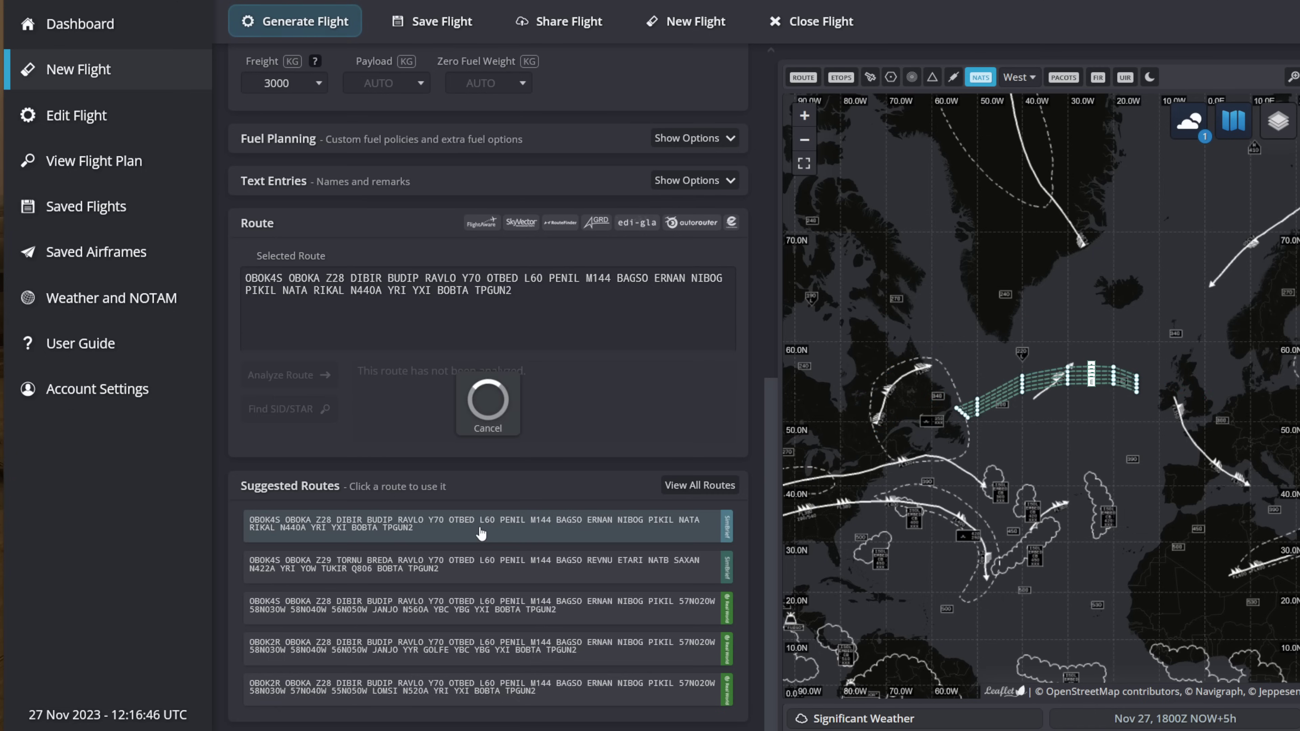
scroll(1068, 387, "down", 1)
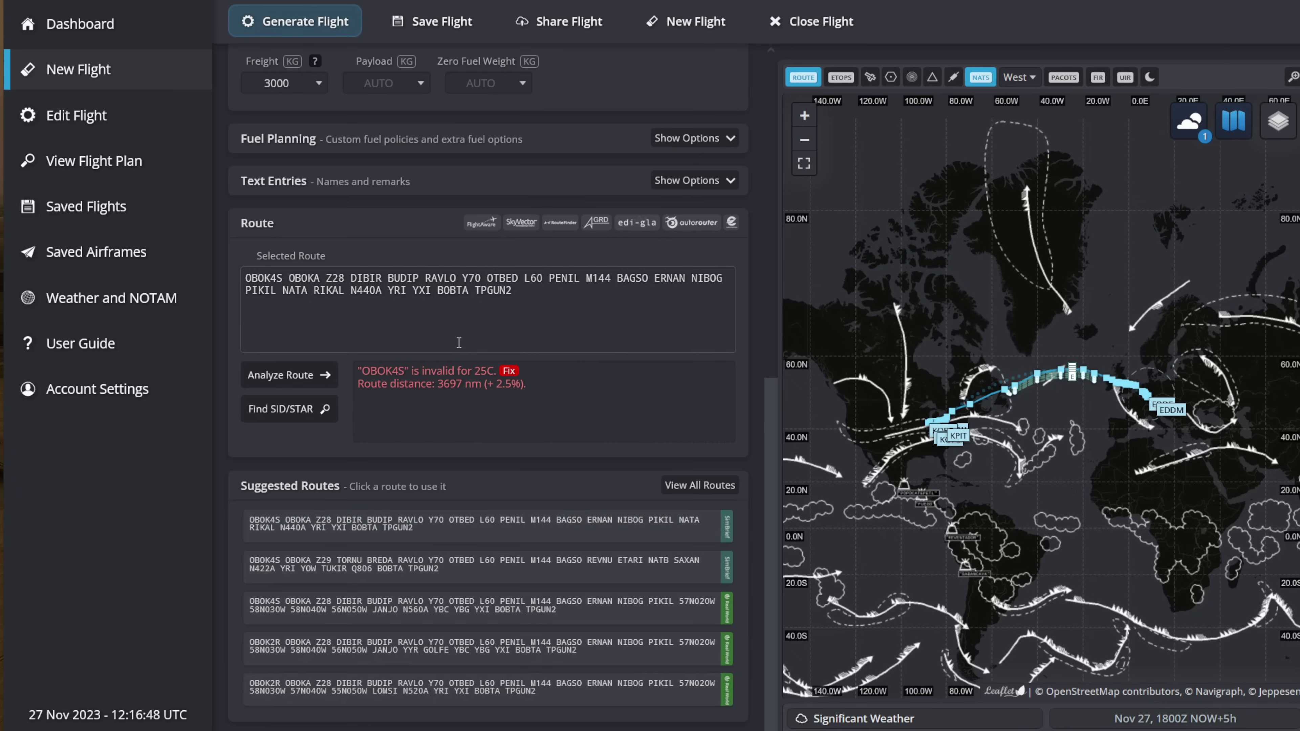
left_click(509, 371)
left_click(640, 427)
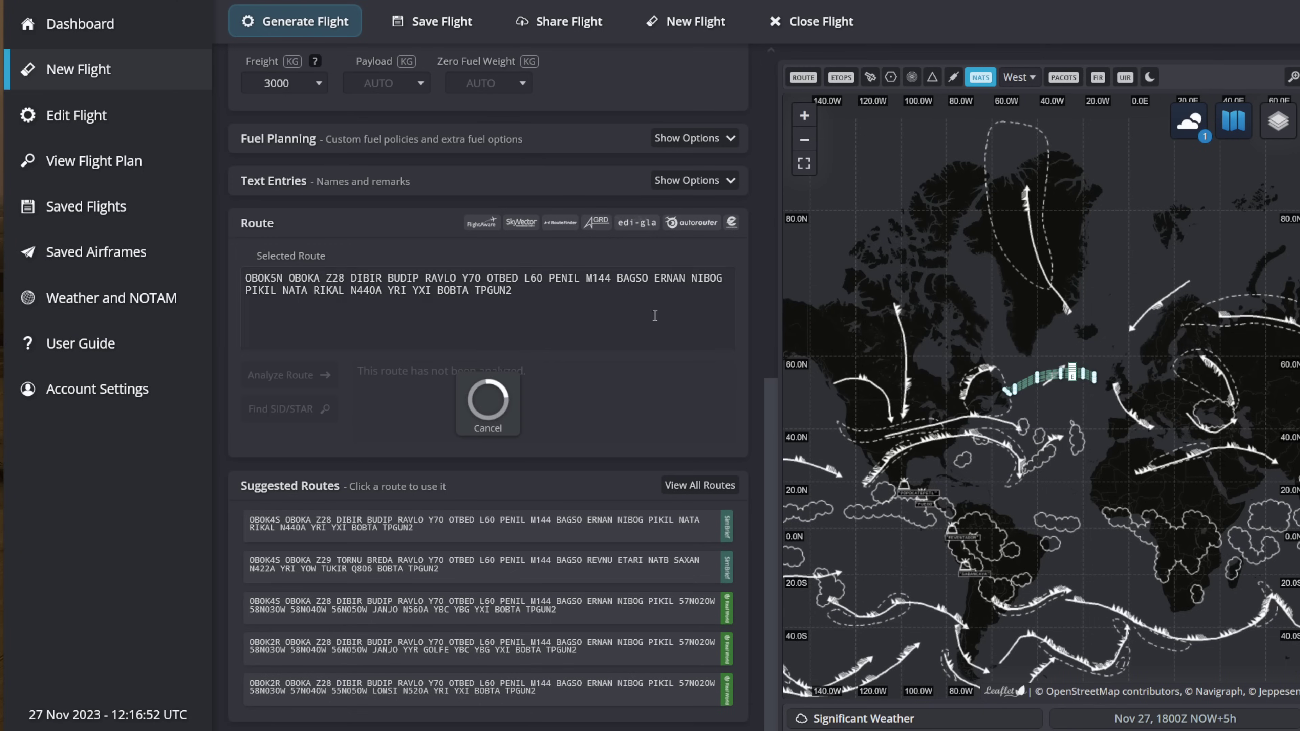
- Generate the flight with the NATA route and check its air time
left_click(296, 29)
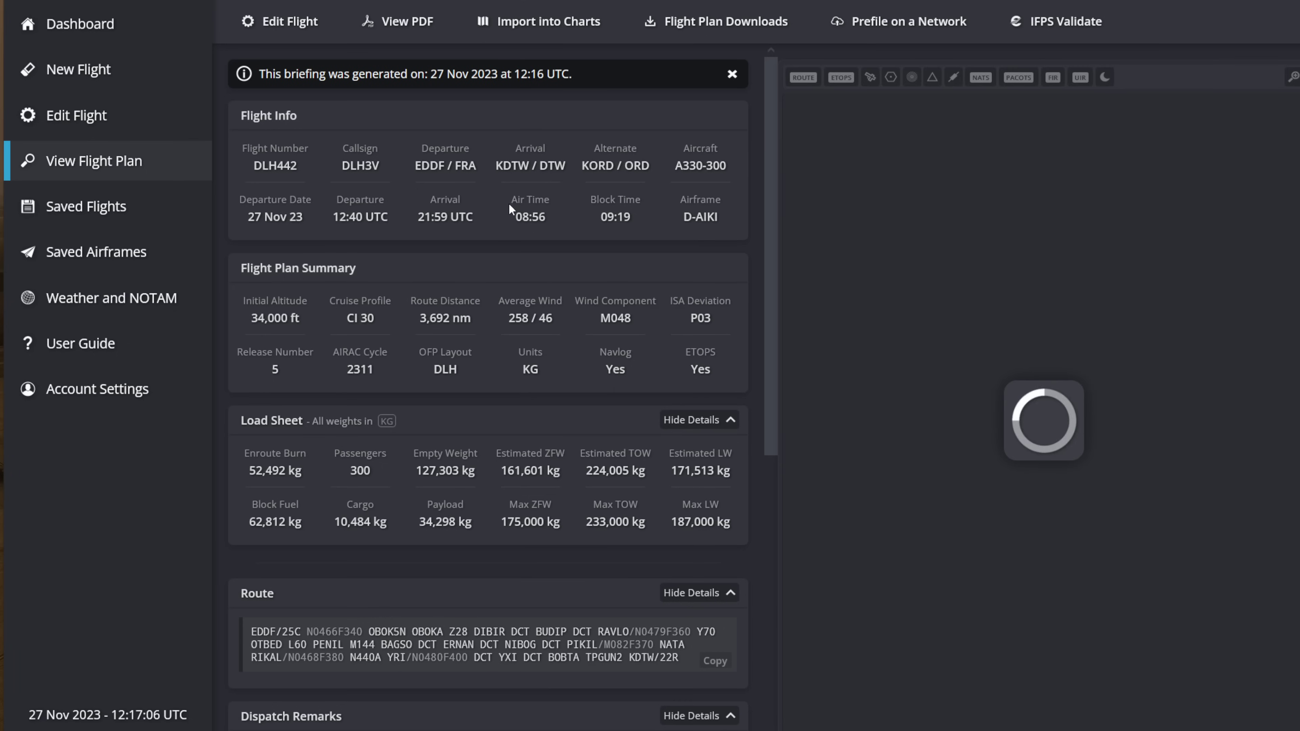
left_click_drag(510, 210, 560, 216)
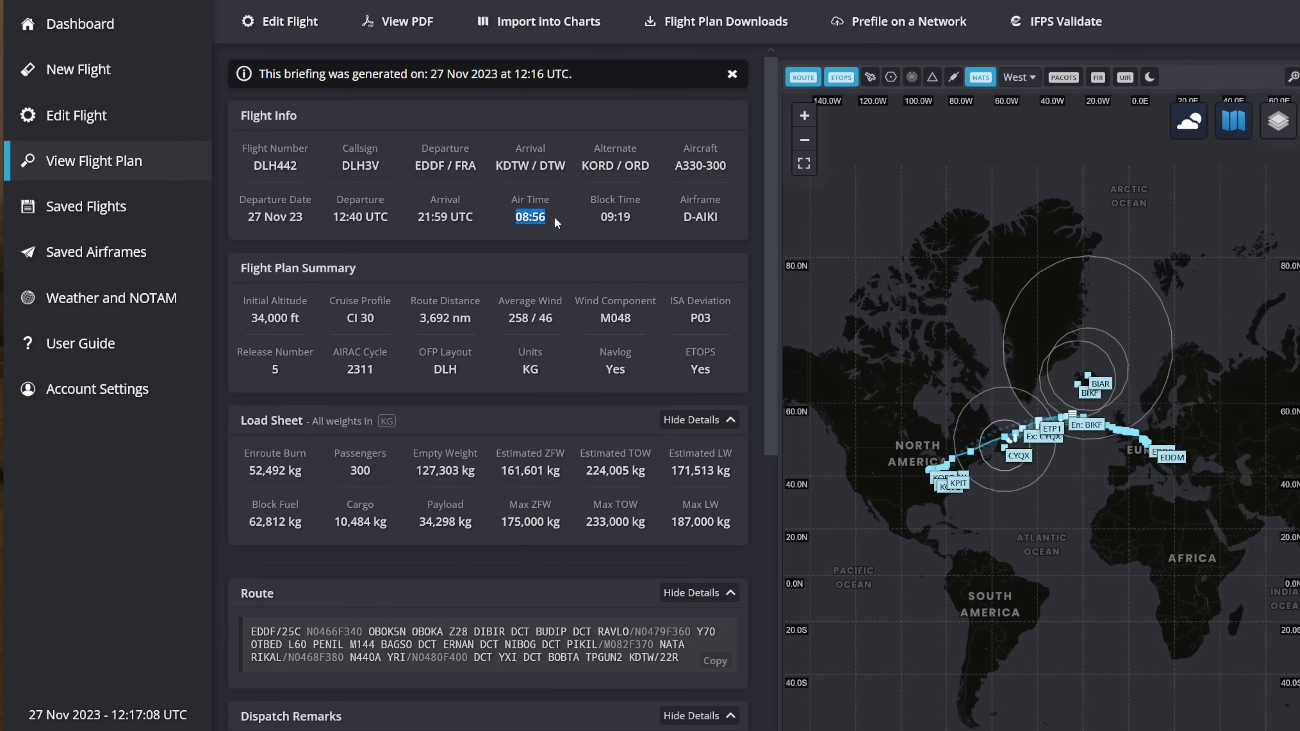
left_click(506, 217)
- Edit the flight to replace the route after OBOK5N with the copied real-world route via 61N020W, and analyze it
left_click(271, 23)
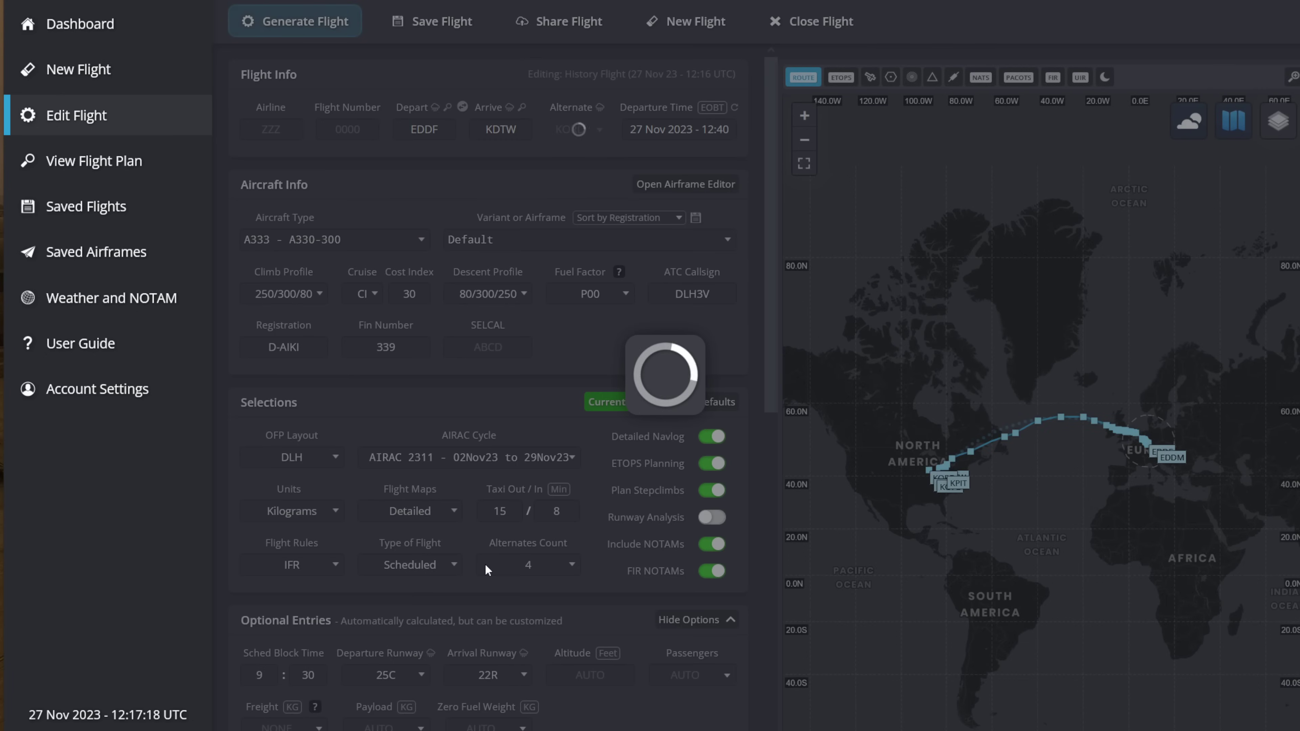
scroll(457, 546, "down", 10)
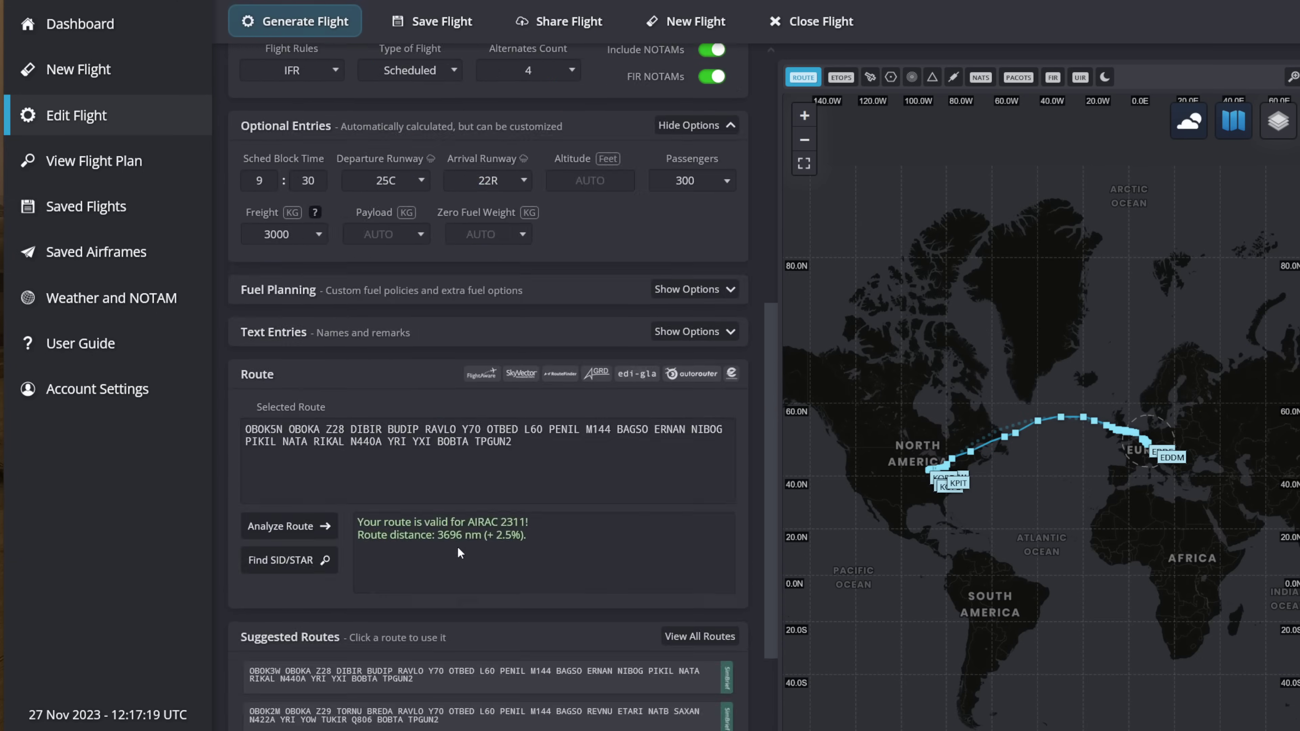
scroll(457, 546, "down", 5)
left_click_drag(512, 183, 291, 132)
key("ctrl+v")
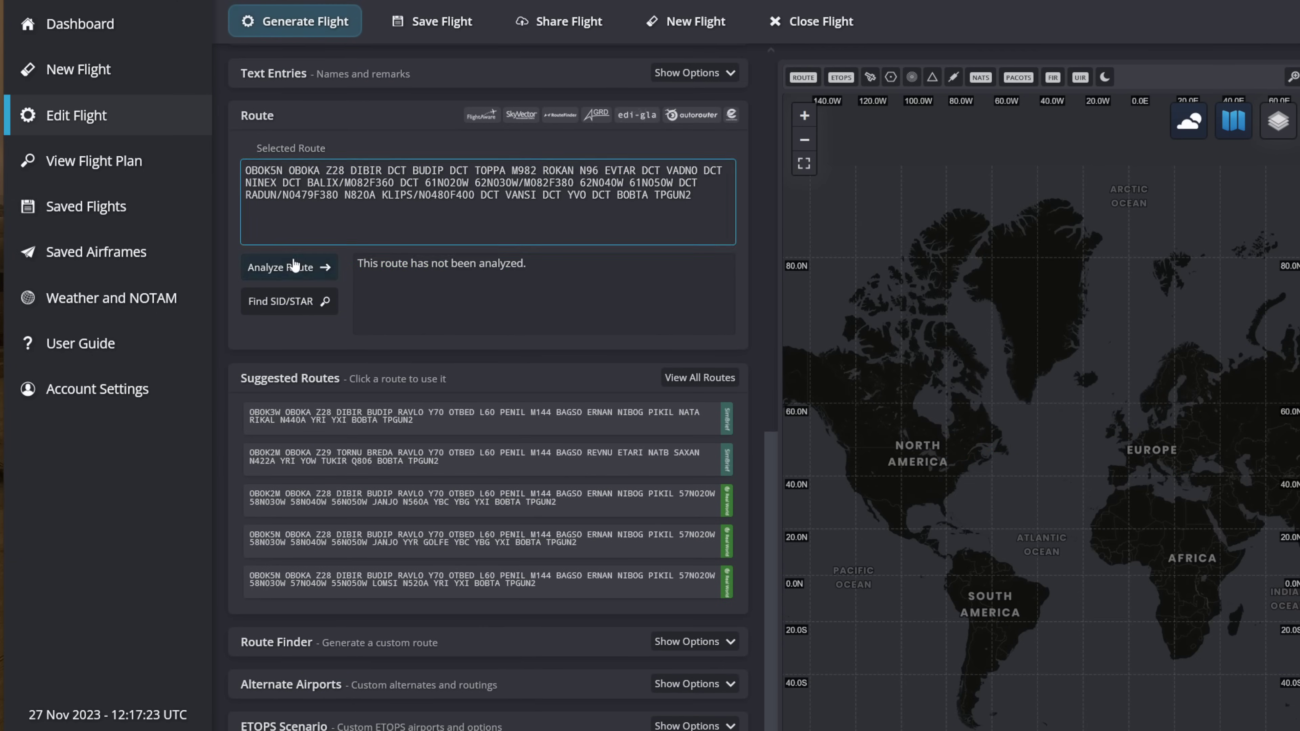
left_click(307, 267)
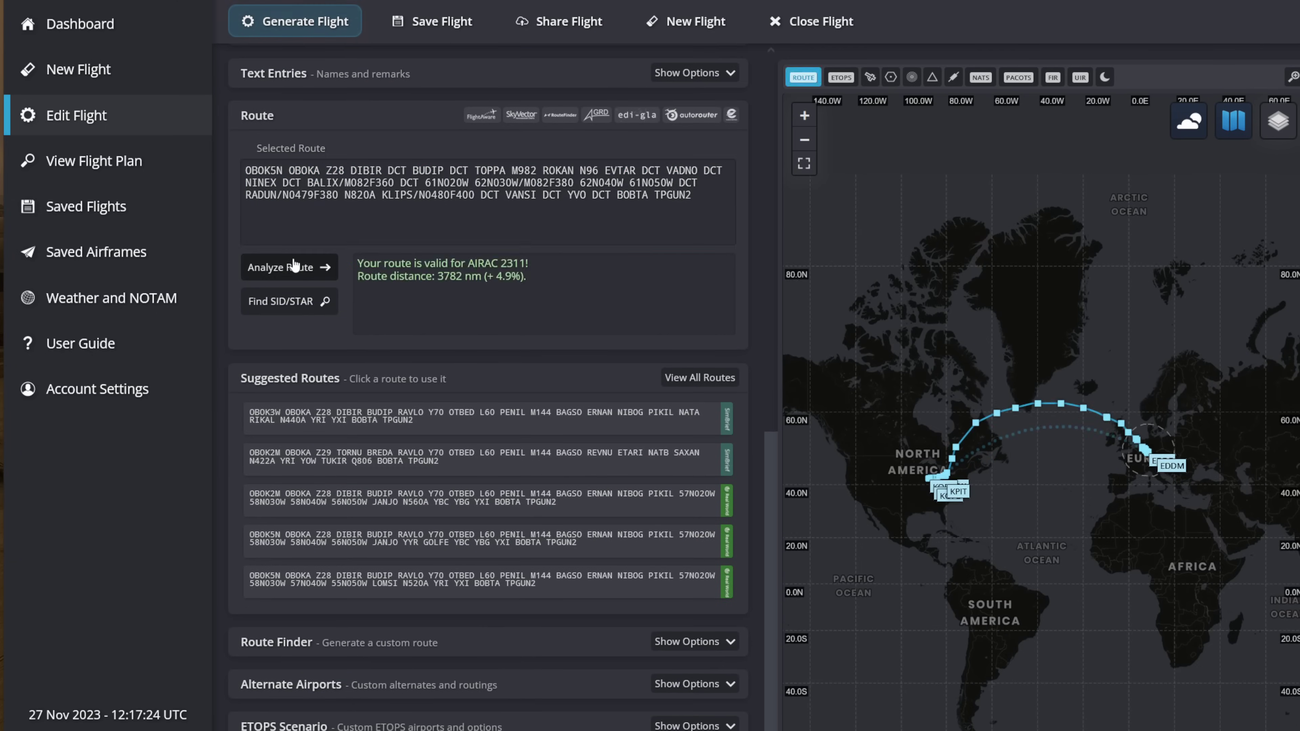
- Generate the flight with the real-world route and check its air time and ETOPS areas
left_click(298, 24)
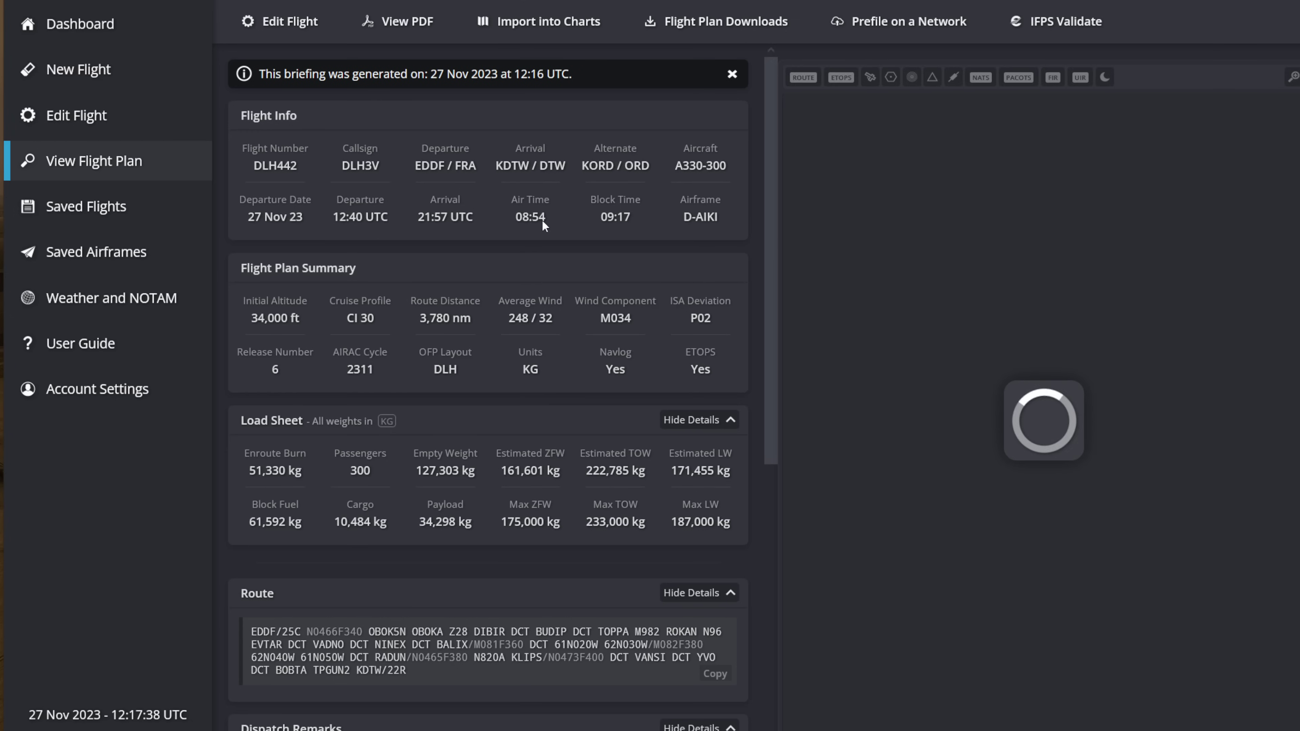
left_click_drag(543, 220, 510, 225)
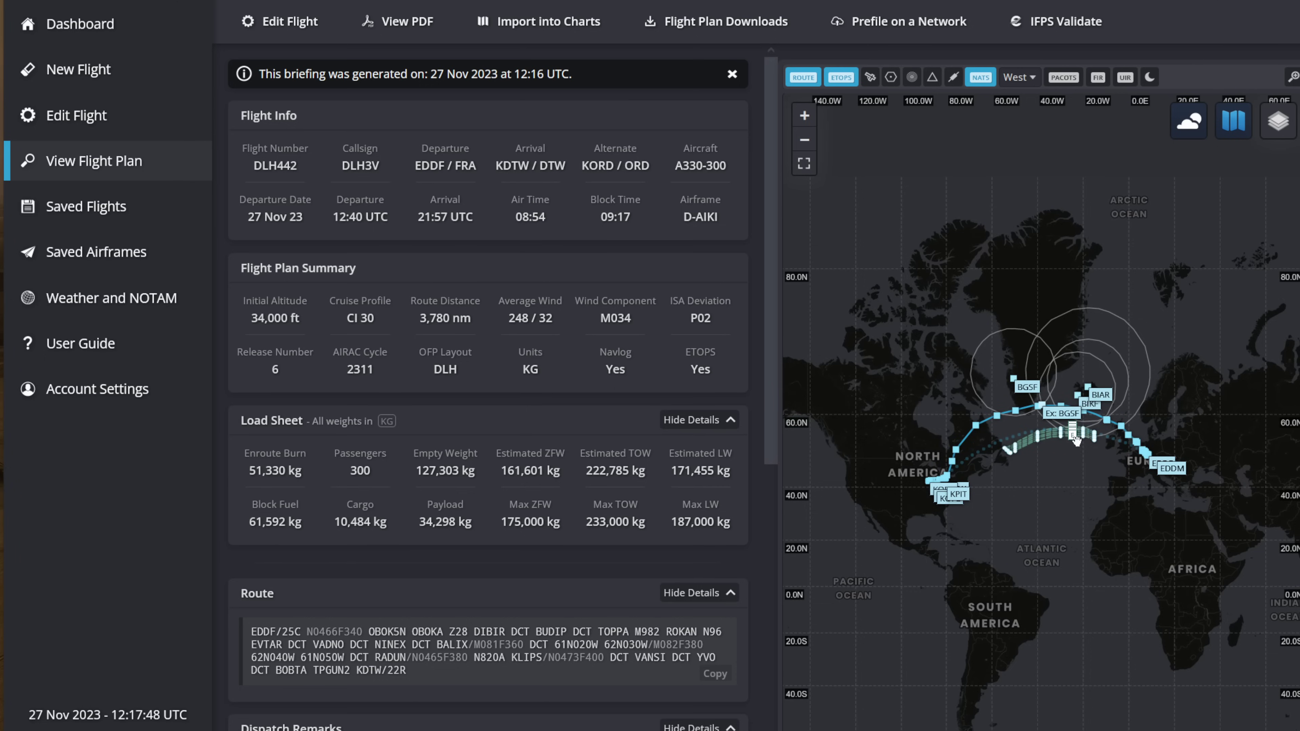
scroll(1071, 453, "up", 2)
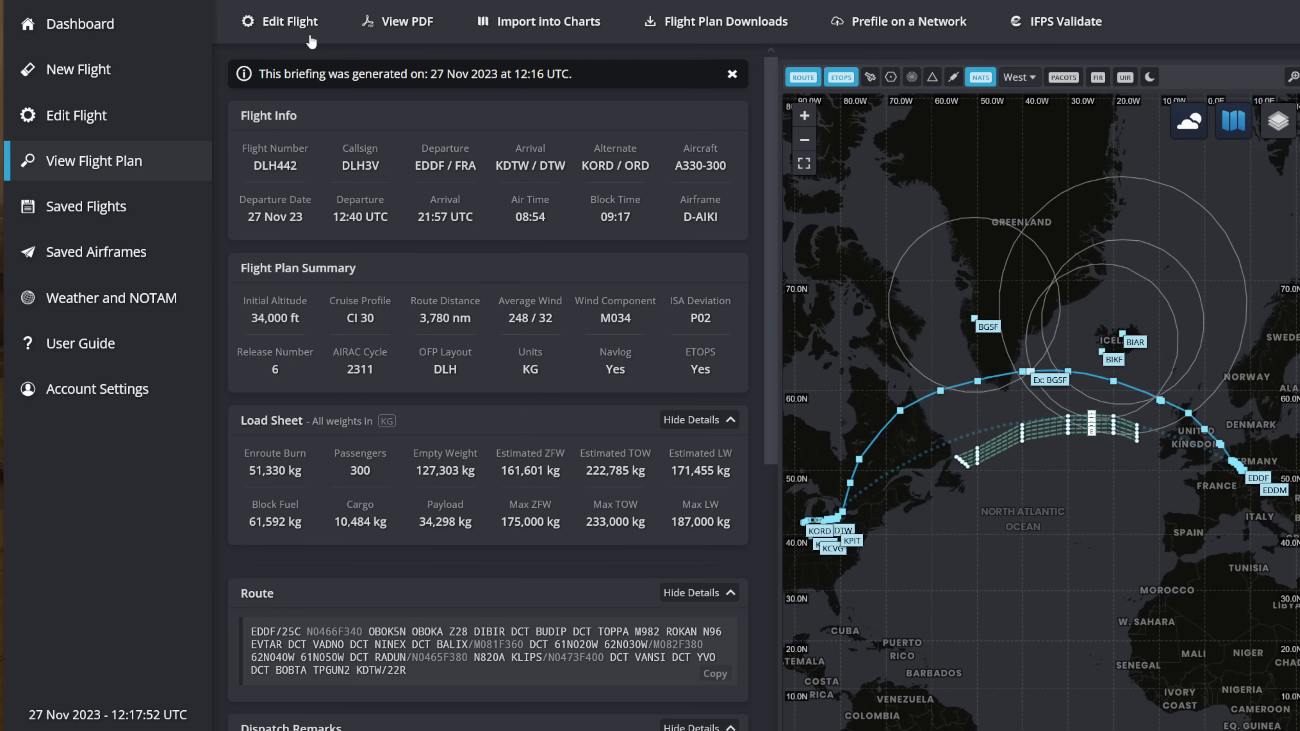
- Reopen the flight for editing and auto-calculate the ETOPS scenario for the northern route
left_click(296, 27)
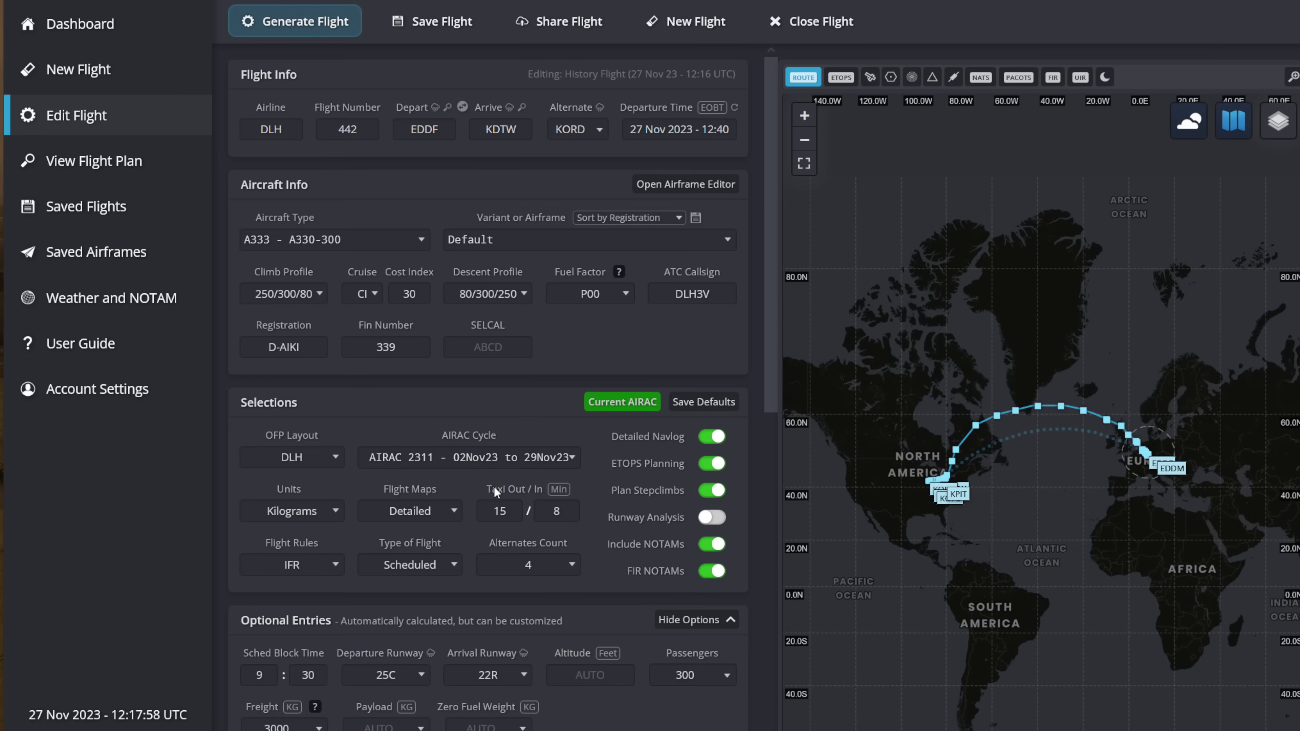
scroll(515, 485, "down", 8)
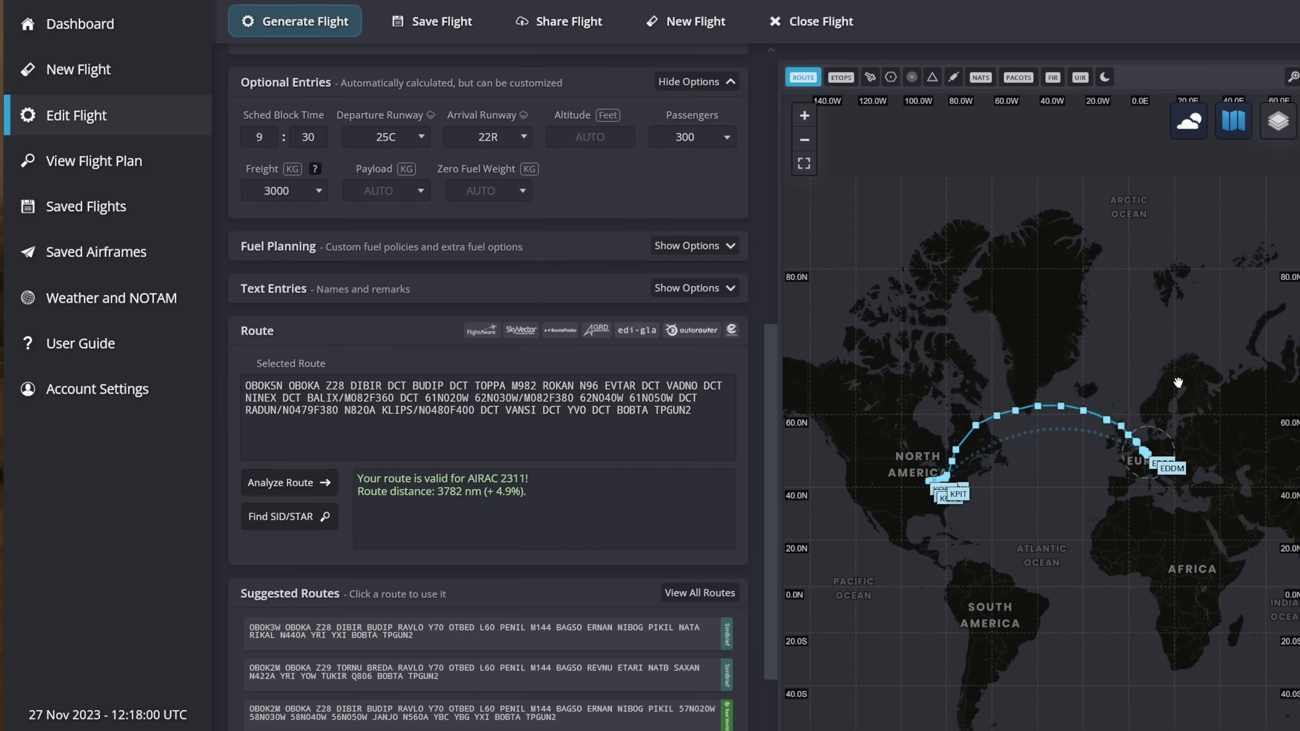
scroll(1073, 443, "up", 1)
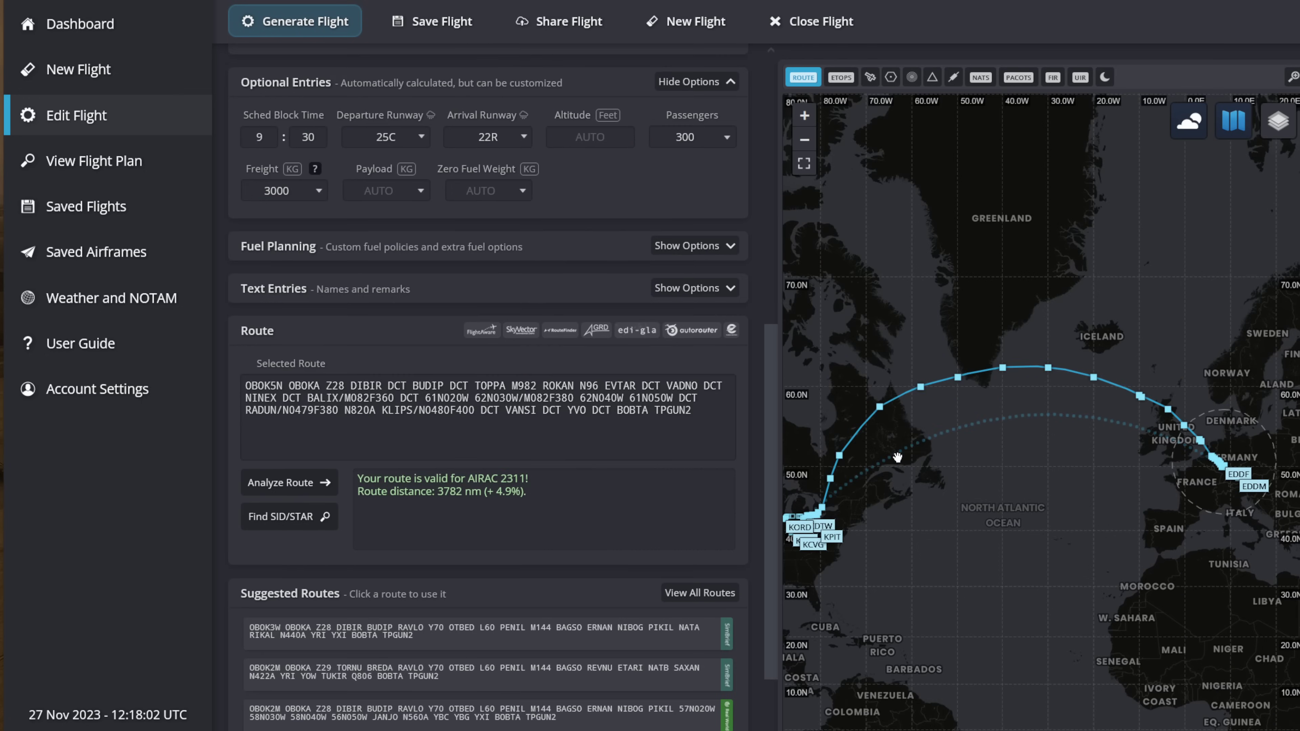
left_click(467, 198)
scroll(512, 486, "down", 5)
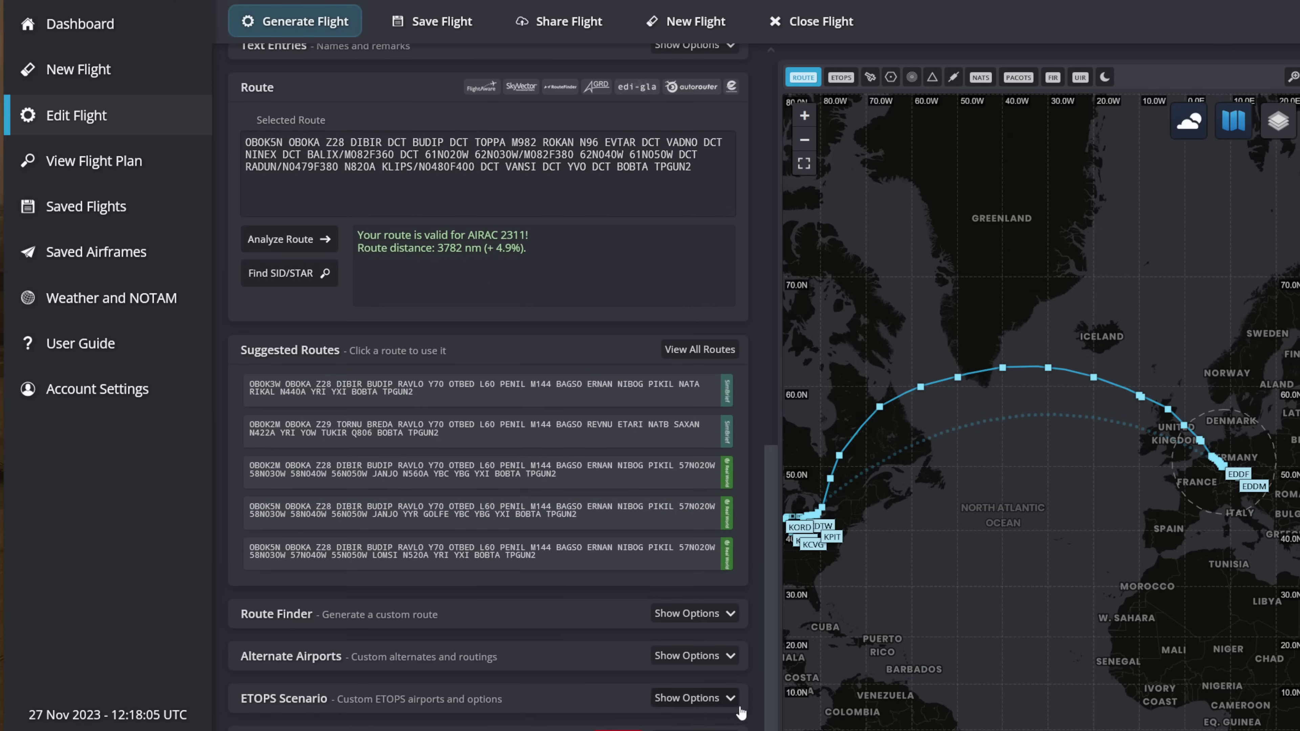
left_click(693, 697)
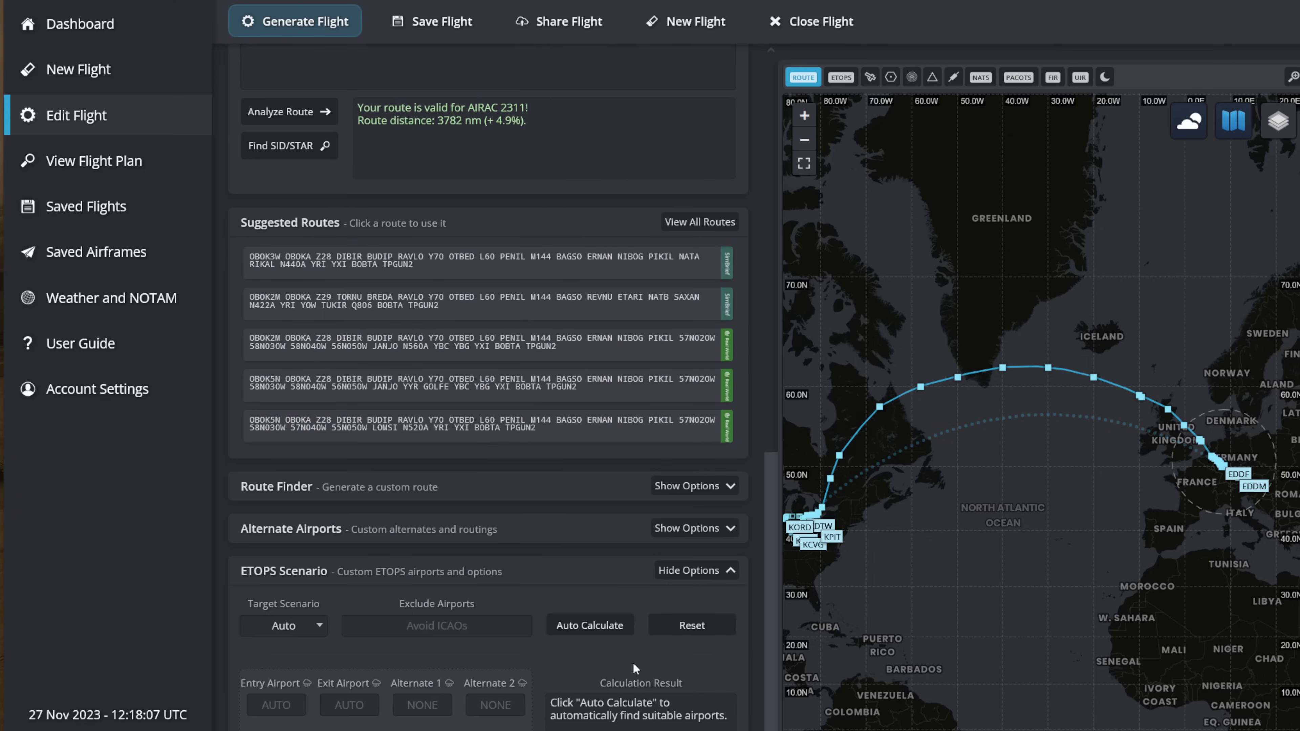
scroll(606, 624, "down", 2)
left_click(595, 538)
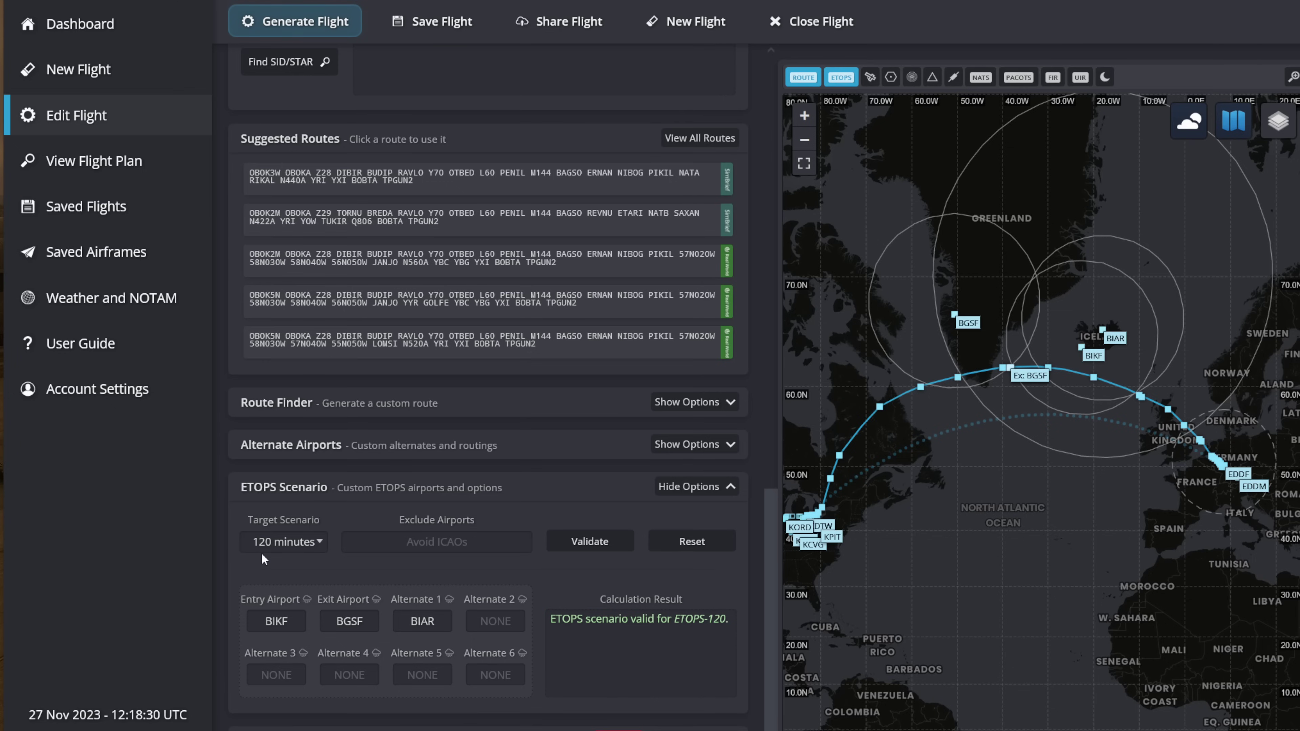
- Set the ETOPS target scenario to 180 minutes
left_click(297, 546)
left_click(323, 516)
mouse_move(328, 488)
left_mouse_down()
mouse_move(240, 488)
mouse_move(340, 481)
left_mouse_up()
left_click(378, 480)
left_click_drag(240, 486, 405, 483)
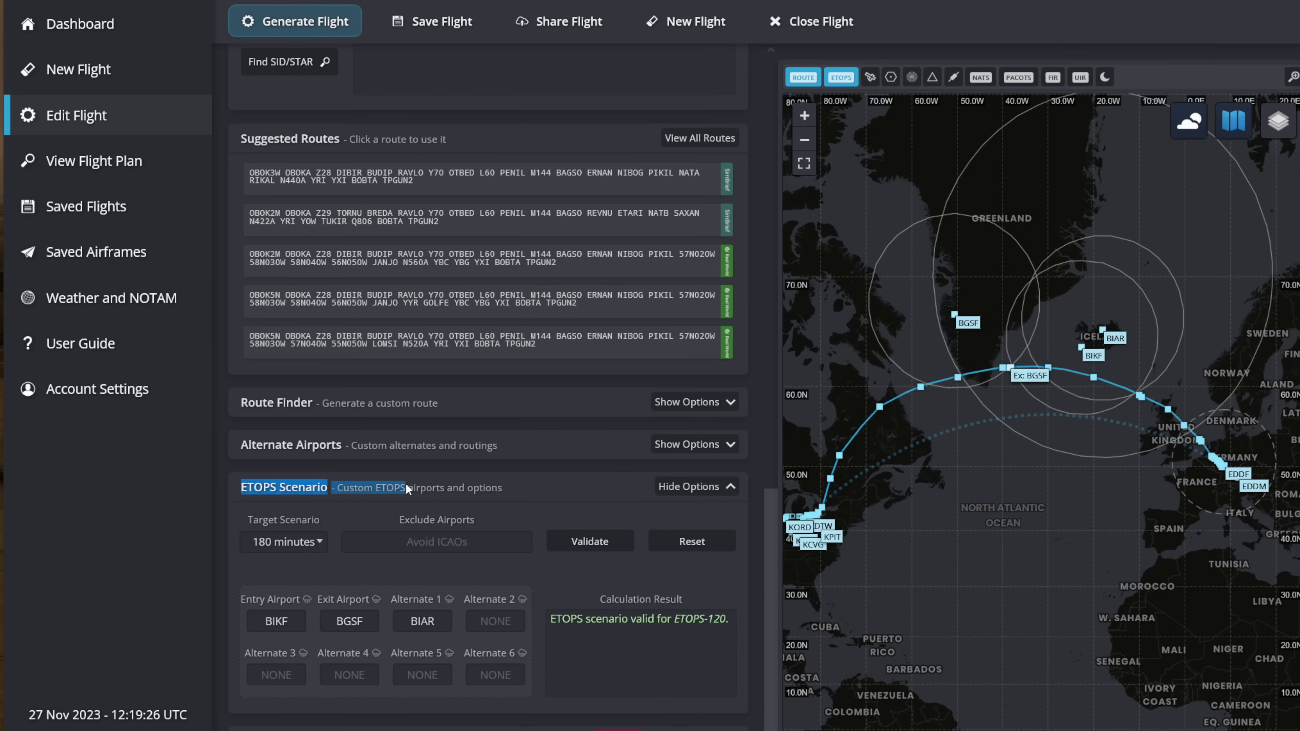
left_click(407, 484)
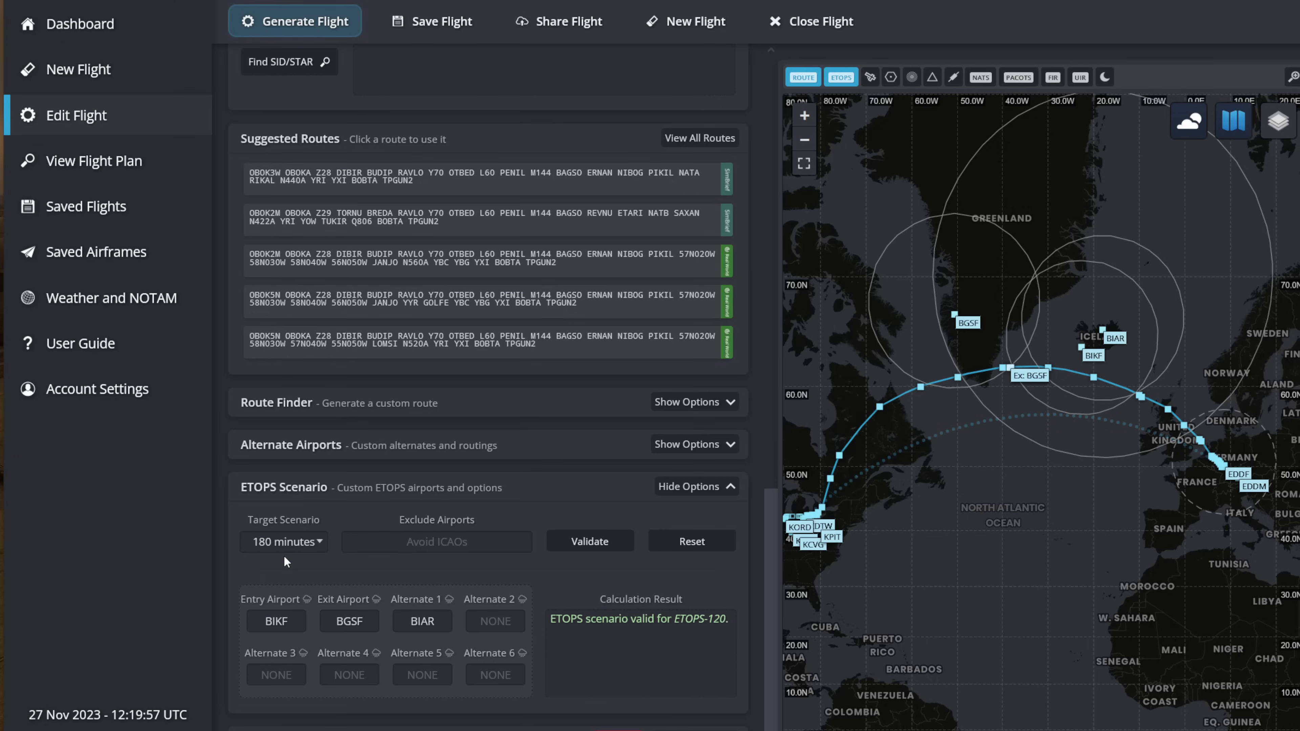
left_click(283, 543)
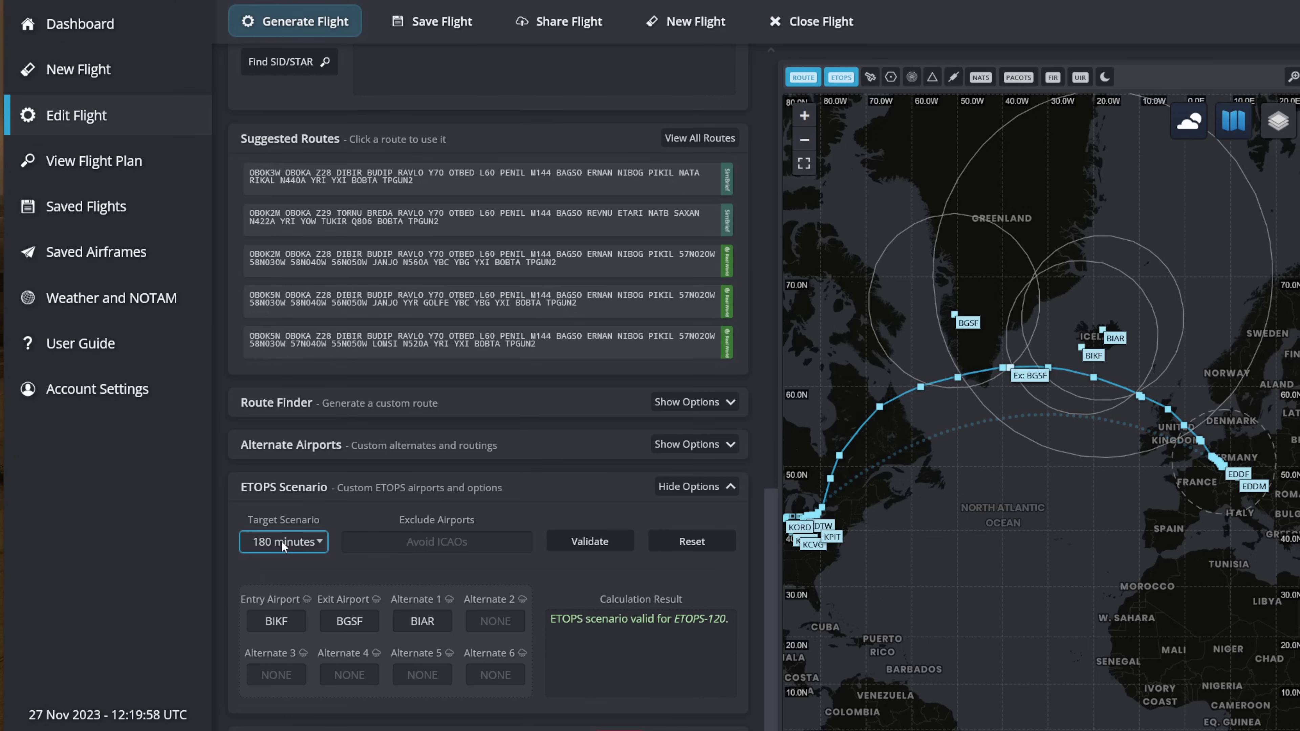
left_click(302, 513)
left_click(268, 385)
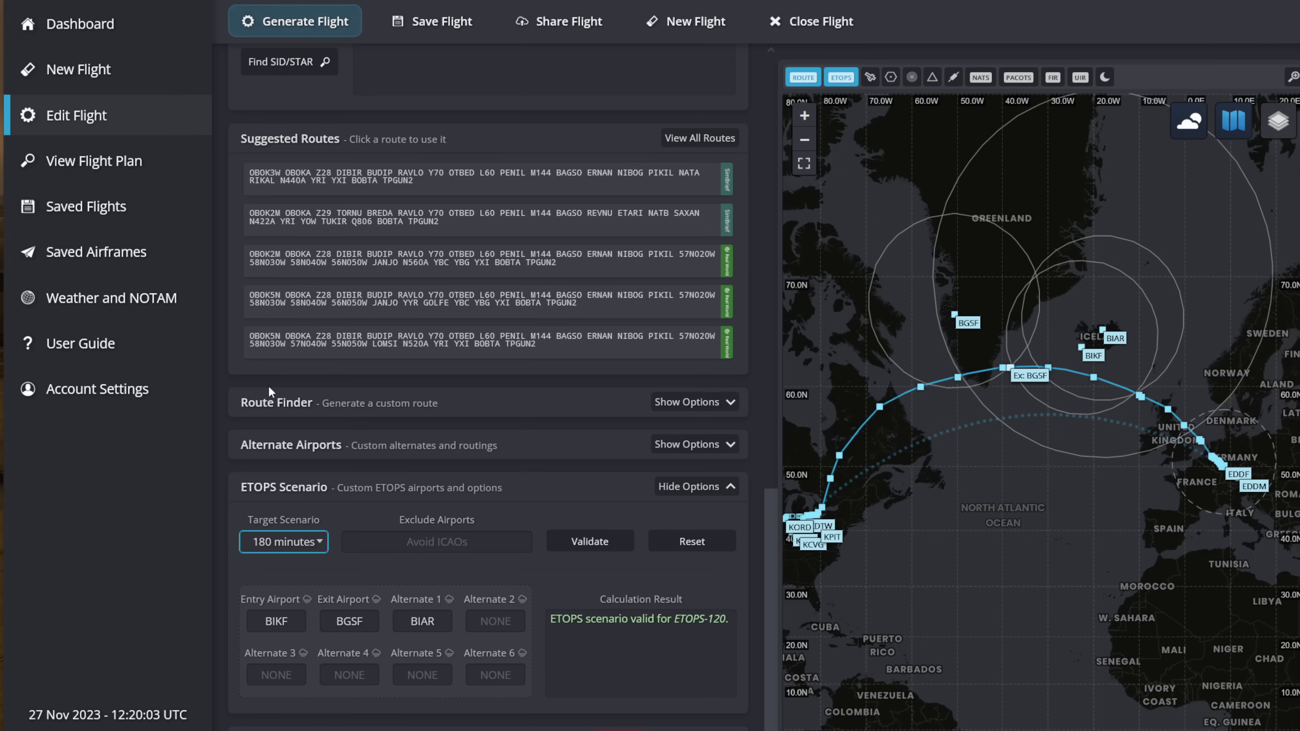
left_click(345, 511)
left_click(287, 542)
key("Up")
left_click(326, 578)
left_click(264, 381)
left_click(239, 573)
- Switch the route map to the Navigraph High IFR chart and examine the airports and oceanic areas between Europe and Greenland
mouse_move(1220, 119)
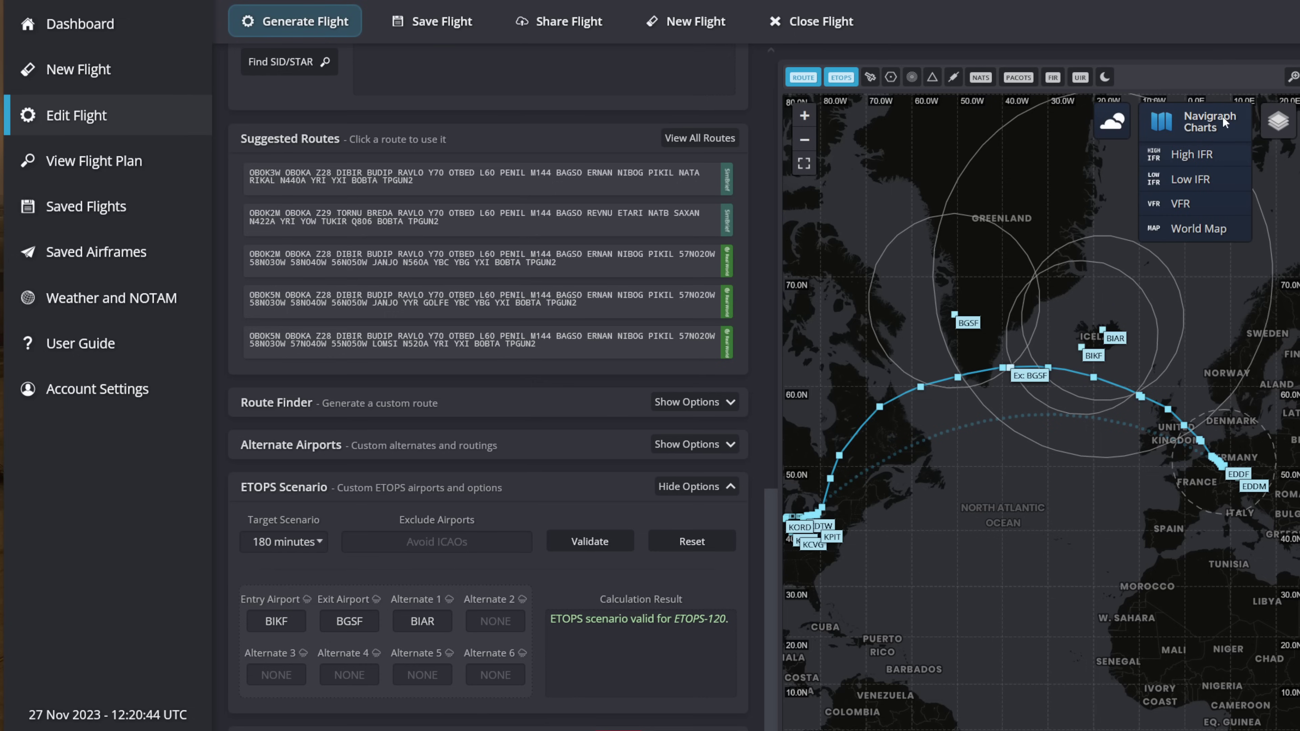
left_click(1195, 160)
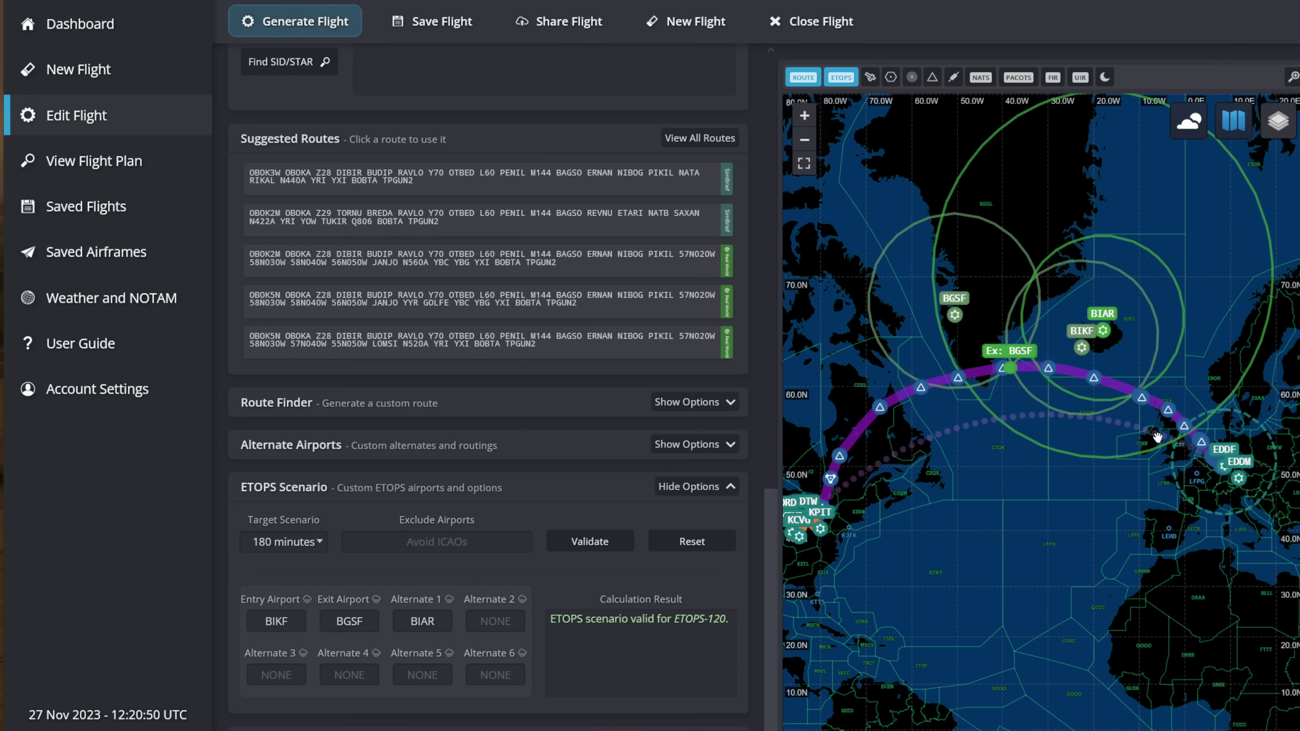
scroll(1158, 437, "up", 1)
scroll(1158, 436, "up", 2)
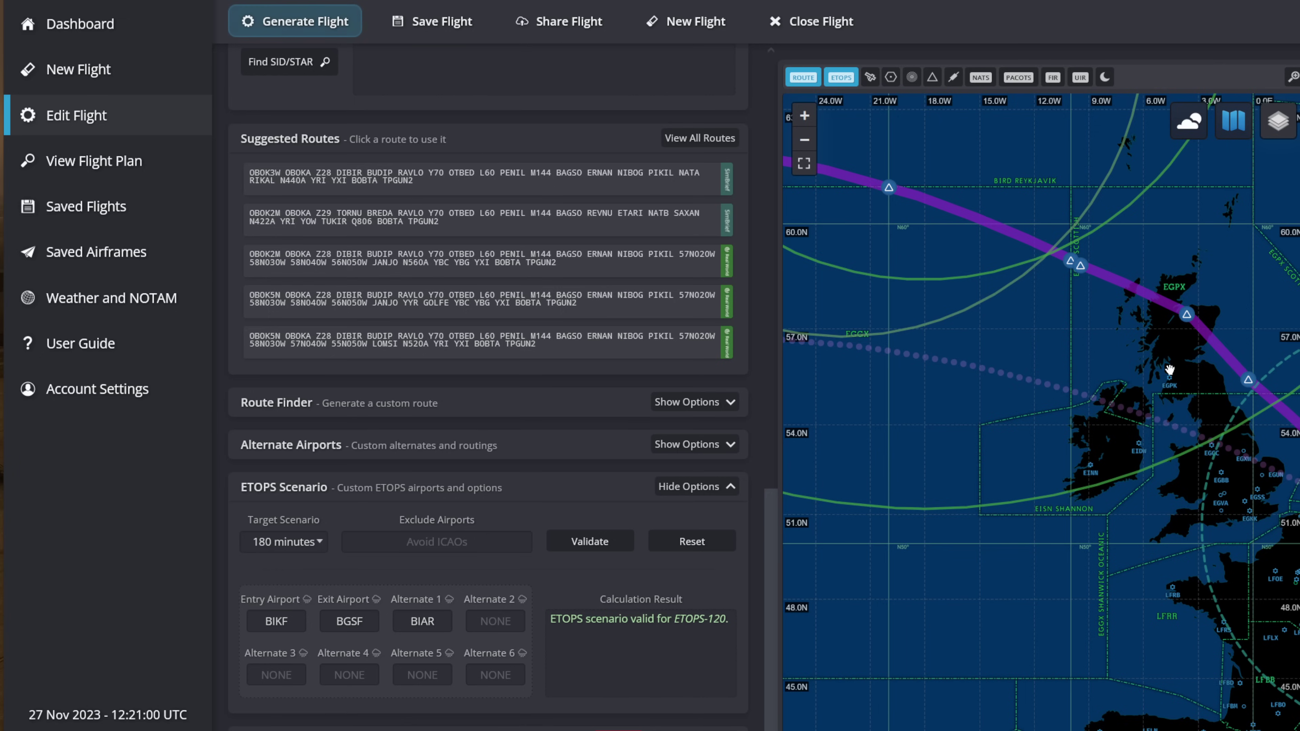
left_click_drag(1100, 340, 1189, 522)
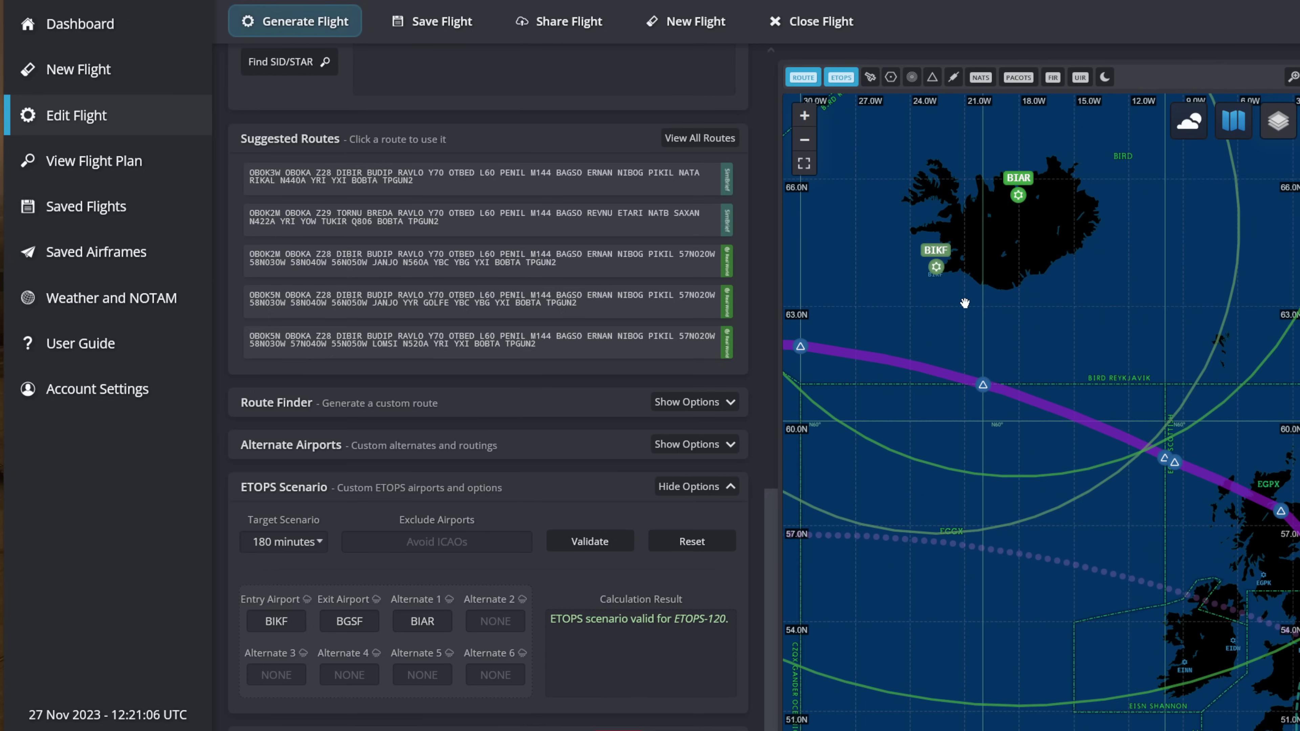
left_click_drag(1034, 611, 1038, 198)
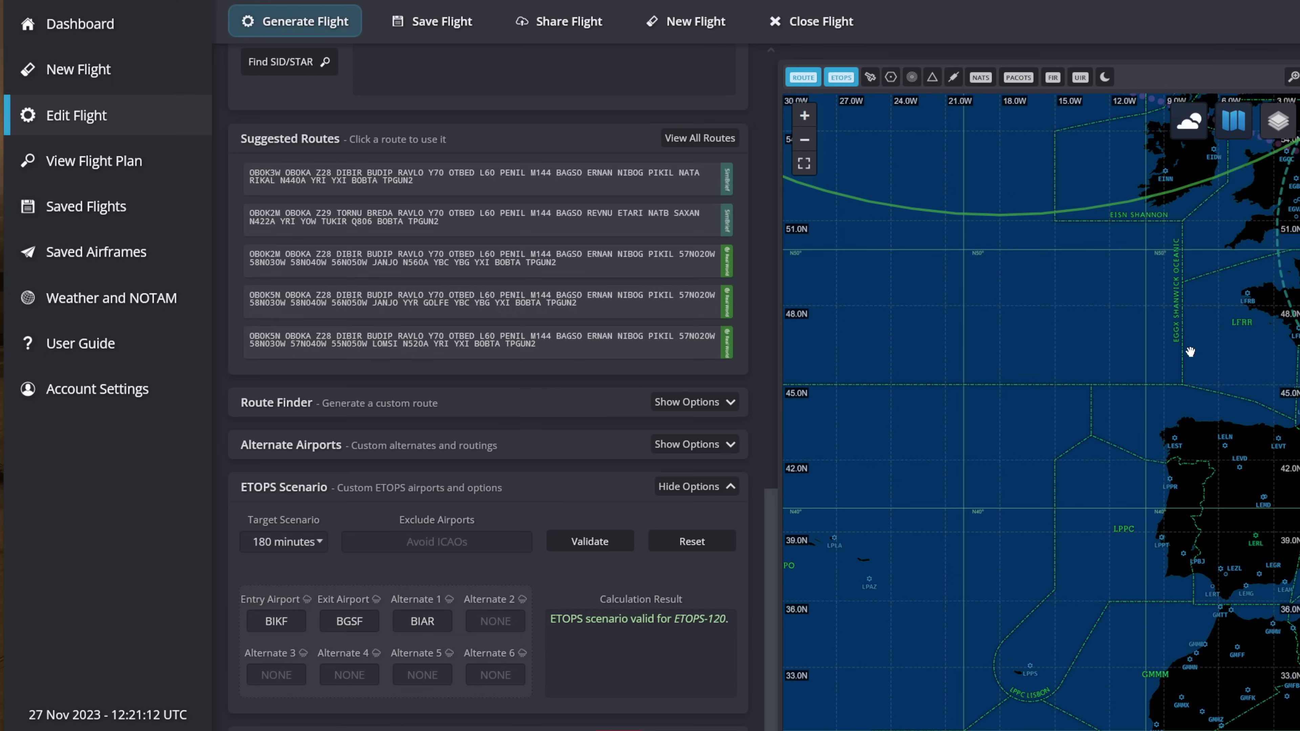
left_click_drag(1190, 351, 1039, 408)
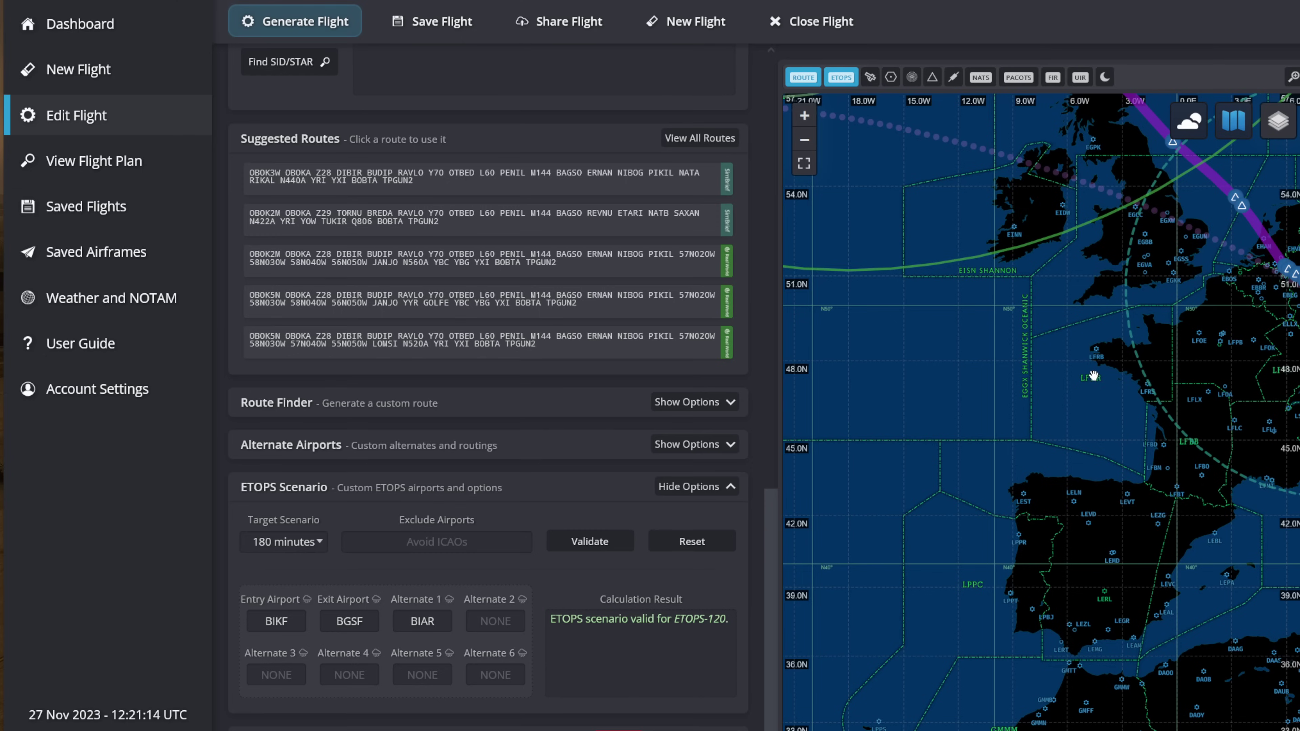
left_click_drag(895, 321, 1085, 560)
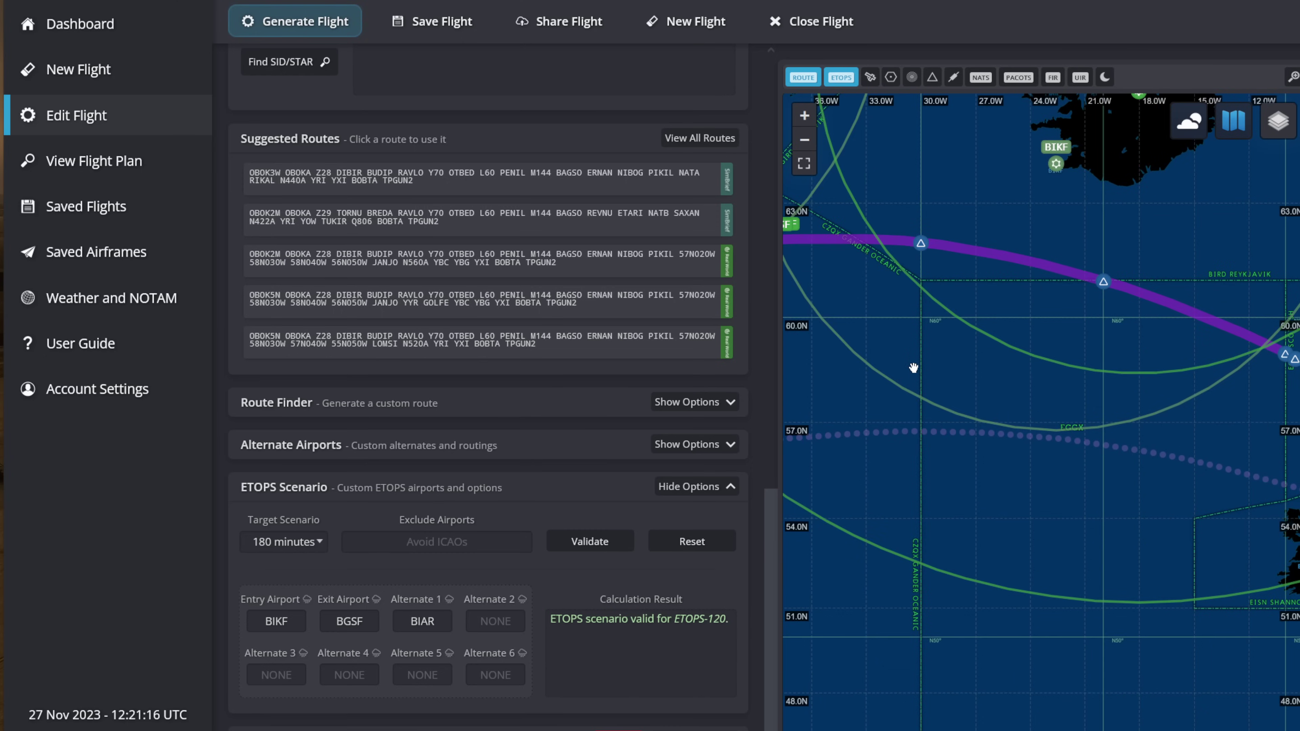
left_click_drag(914, 367, 1152, 521)
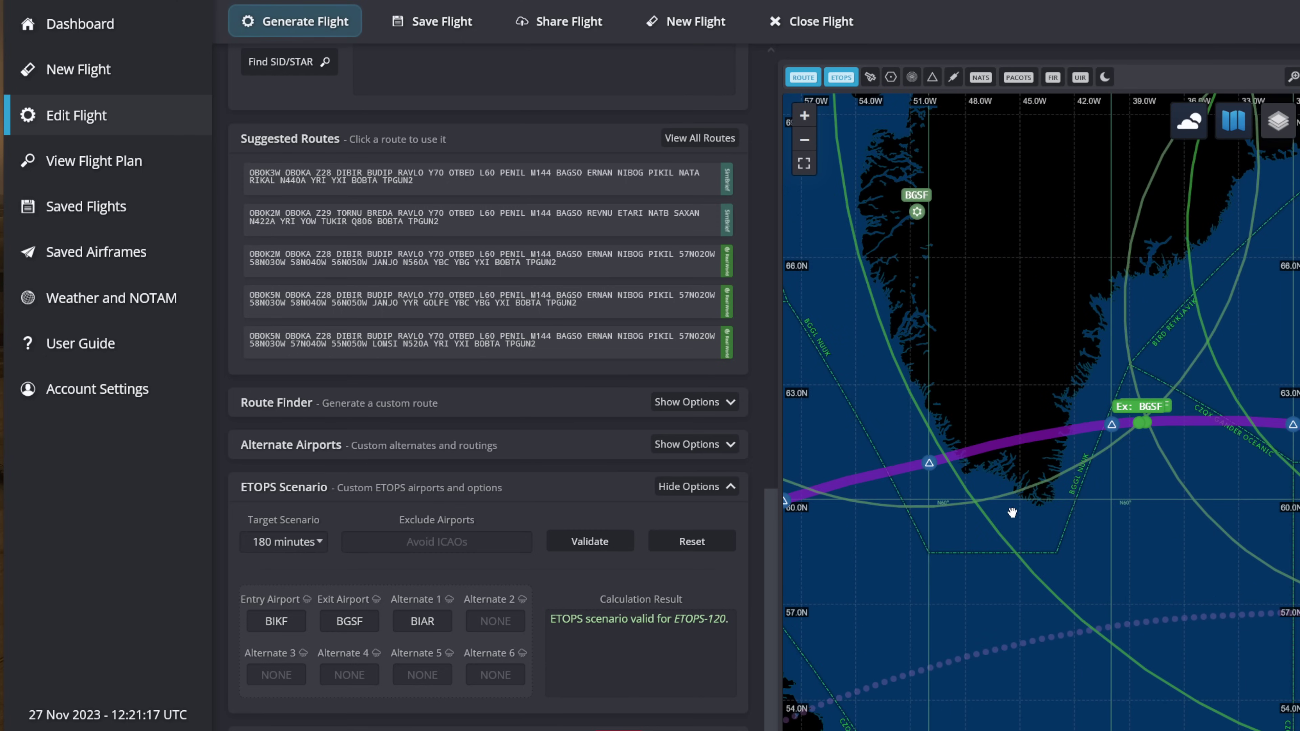
scroll(1011, 512, "down", 2)
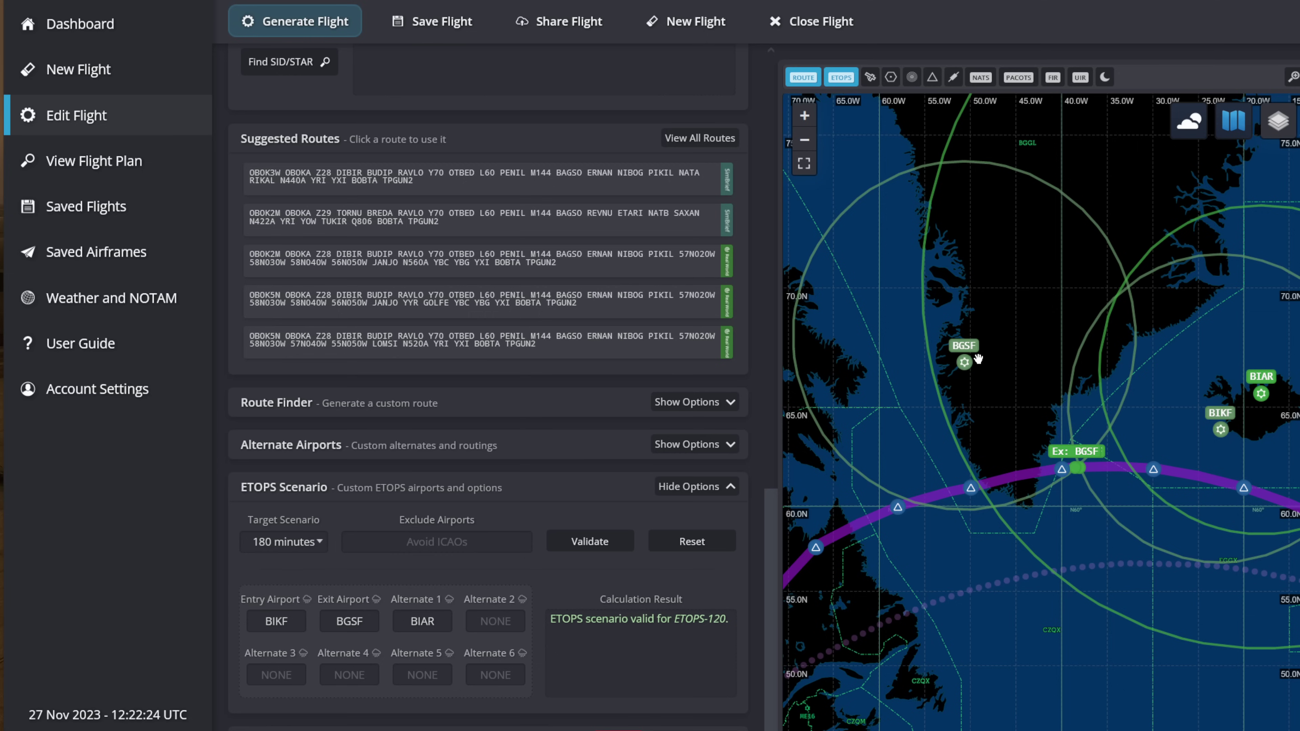
- Examine the ETOPS circles around BGSF, BIKF and BIAR in relation to the northern route
scroll(921, 379, "down", 1)
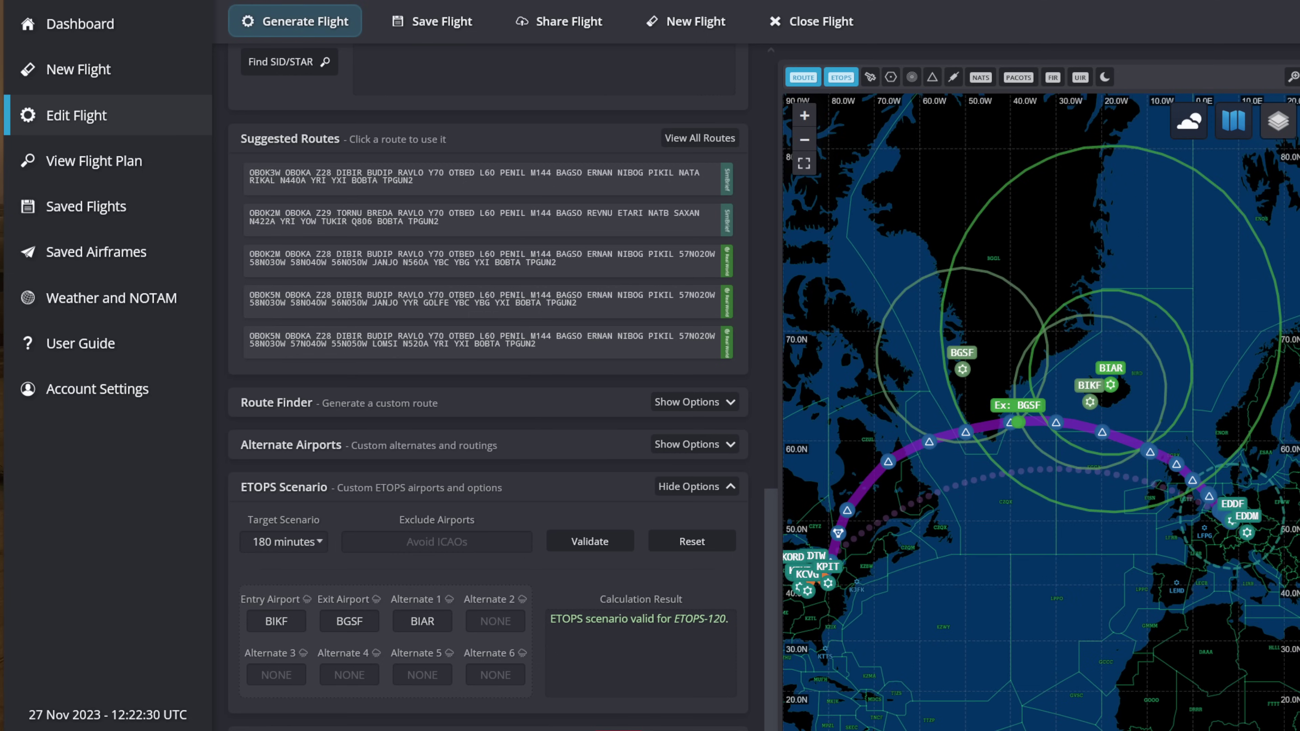
scroll(956, 446, "up", 1)
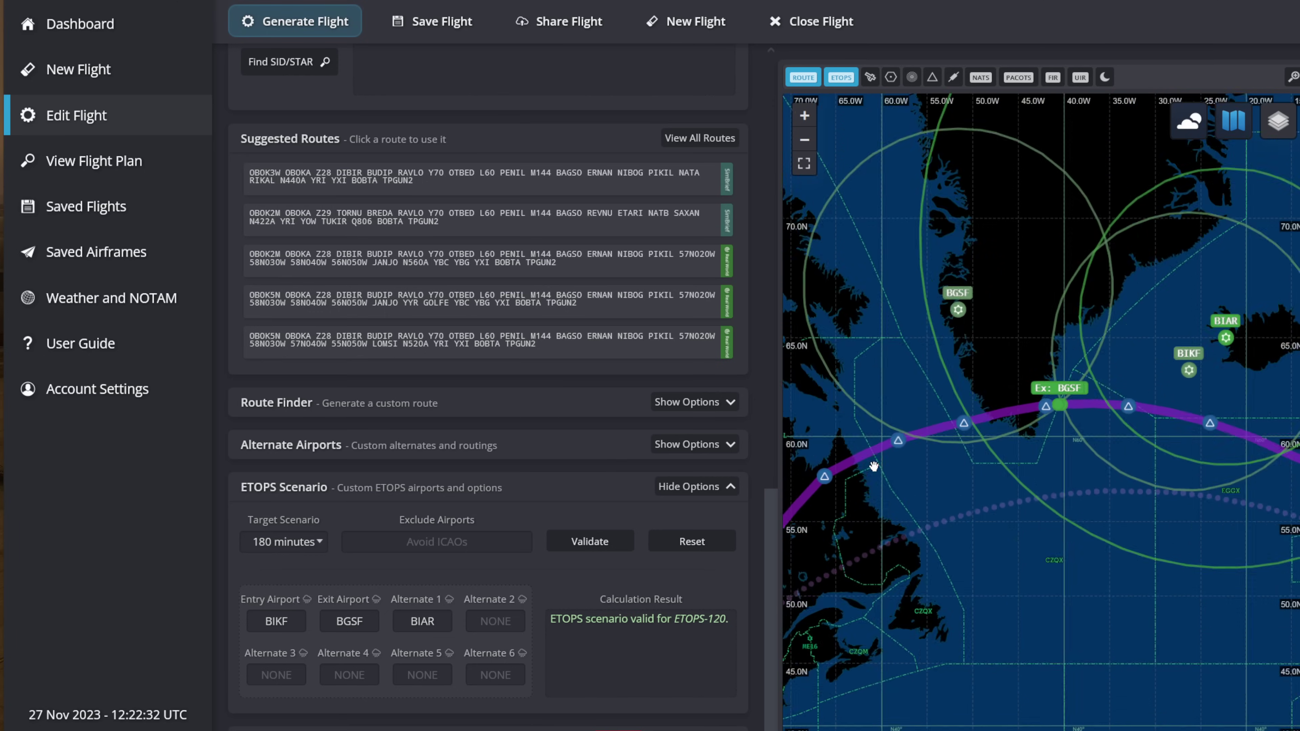
scroll(874, 463, "down", 1)
scroll(980, 423, "up", 1)
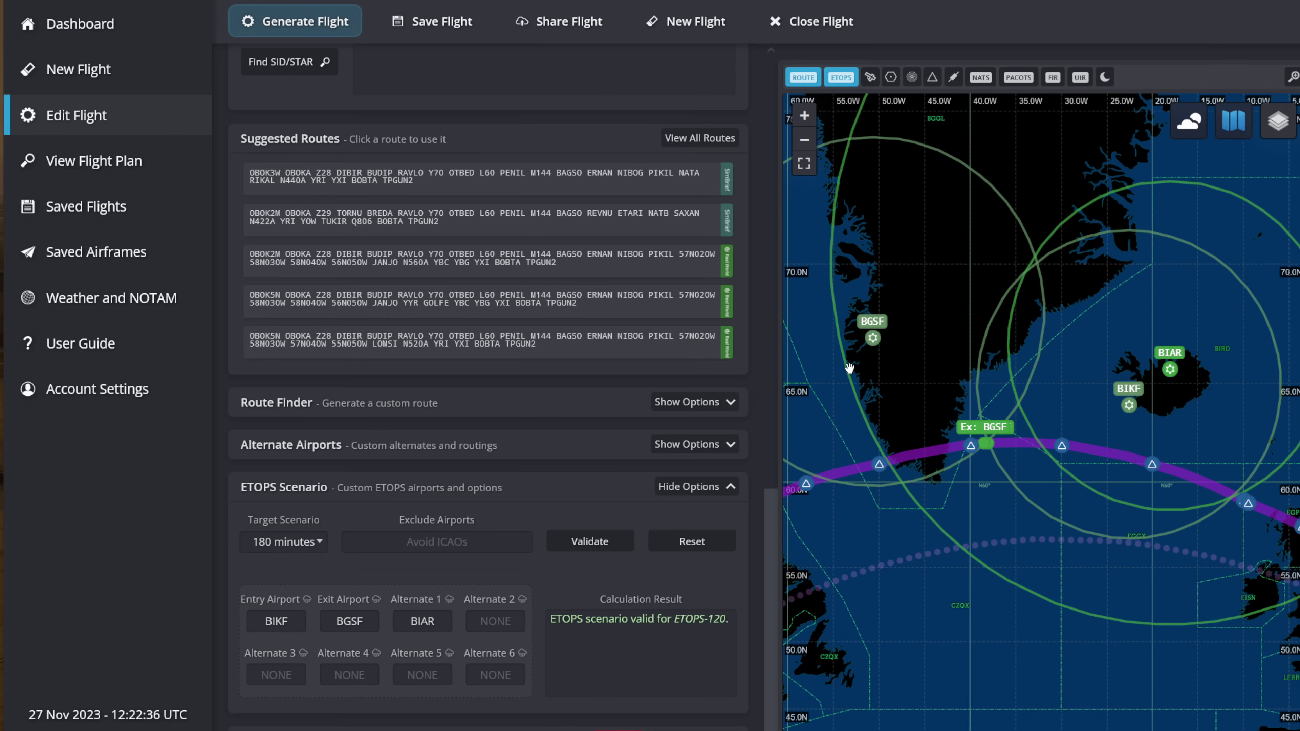
mouse_move(854, 370)
left_mouse_down()
mouse_move(1160, 385)
mouse_move(865, 361)
left_mouse_up()
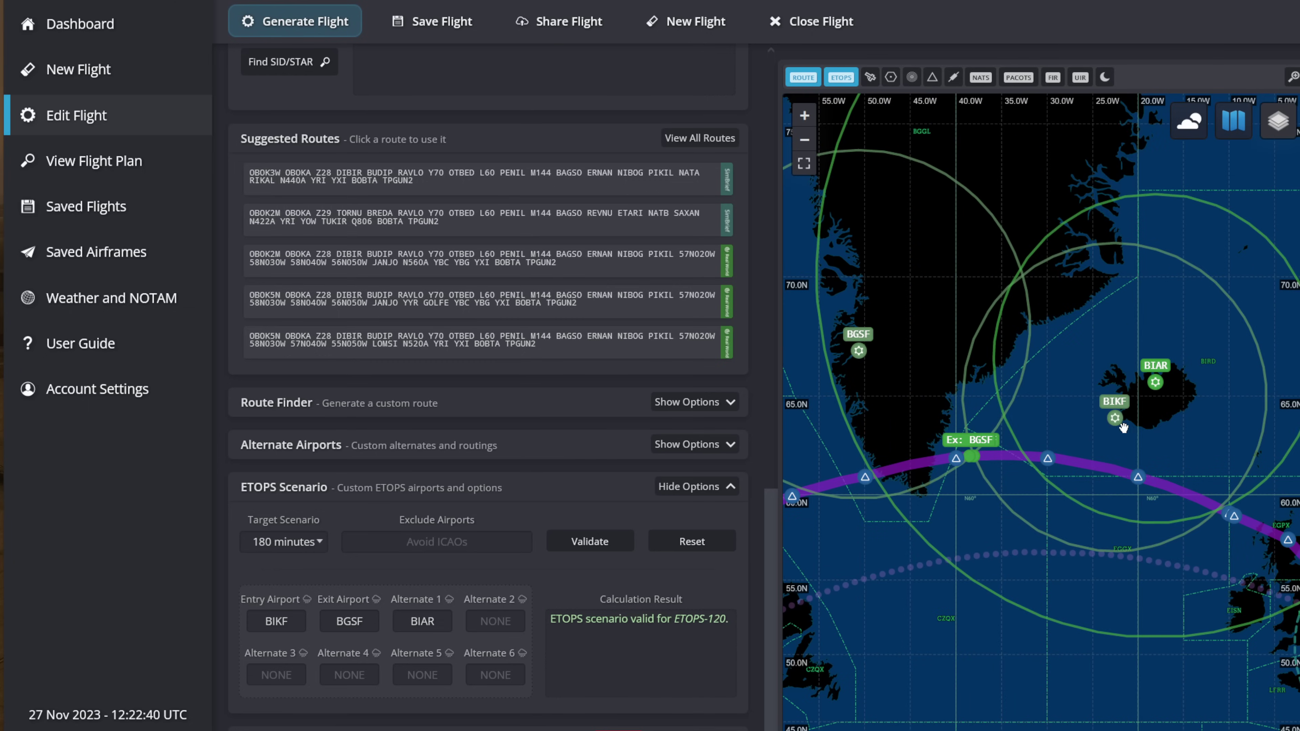
left_click_drag(1123, 429, 961, 362)
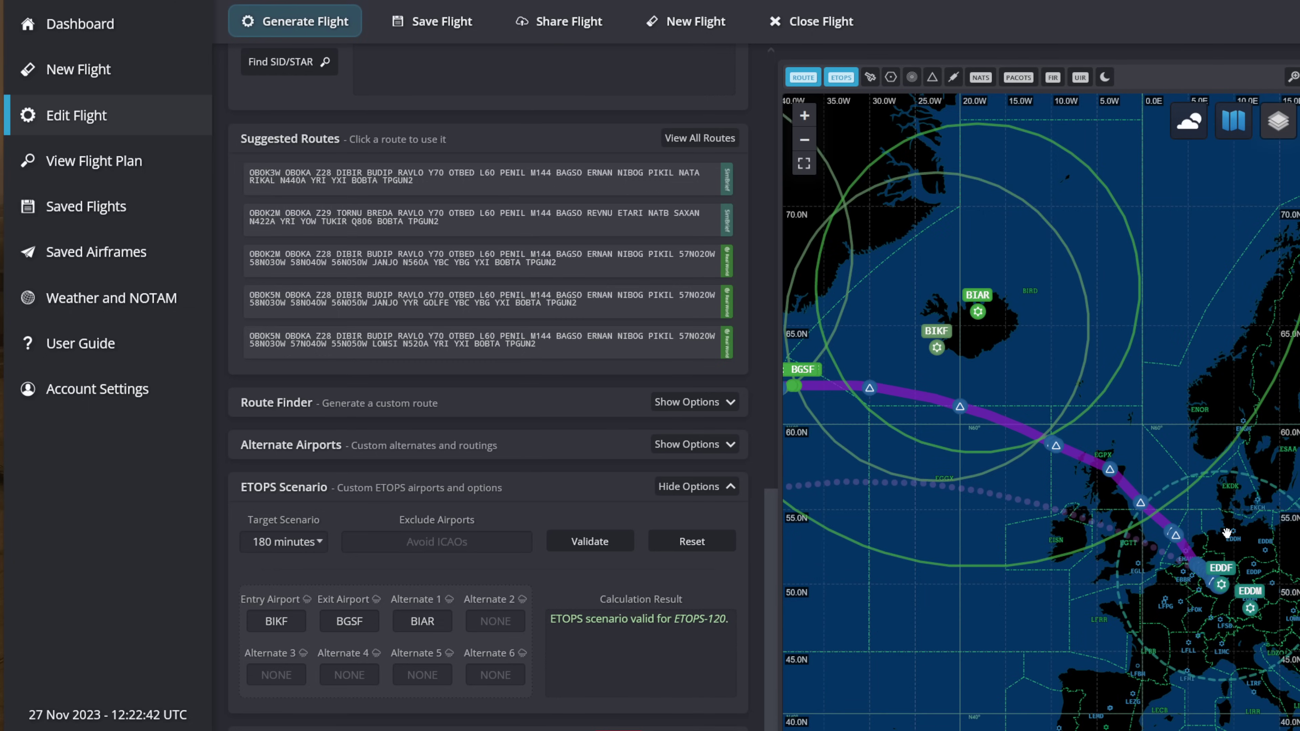
scroll(1203, 530, "down", 1)
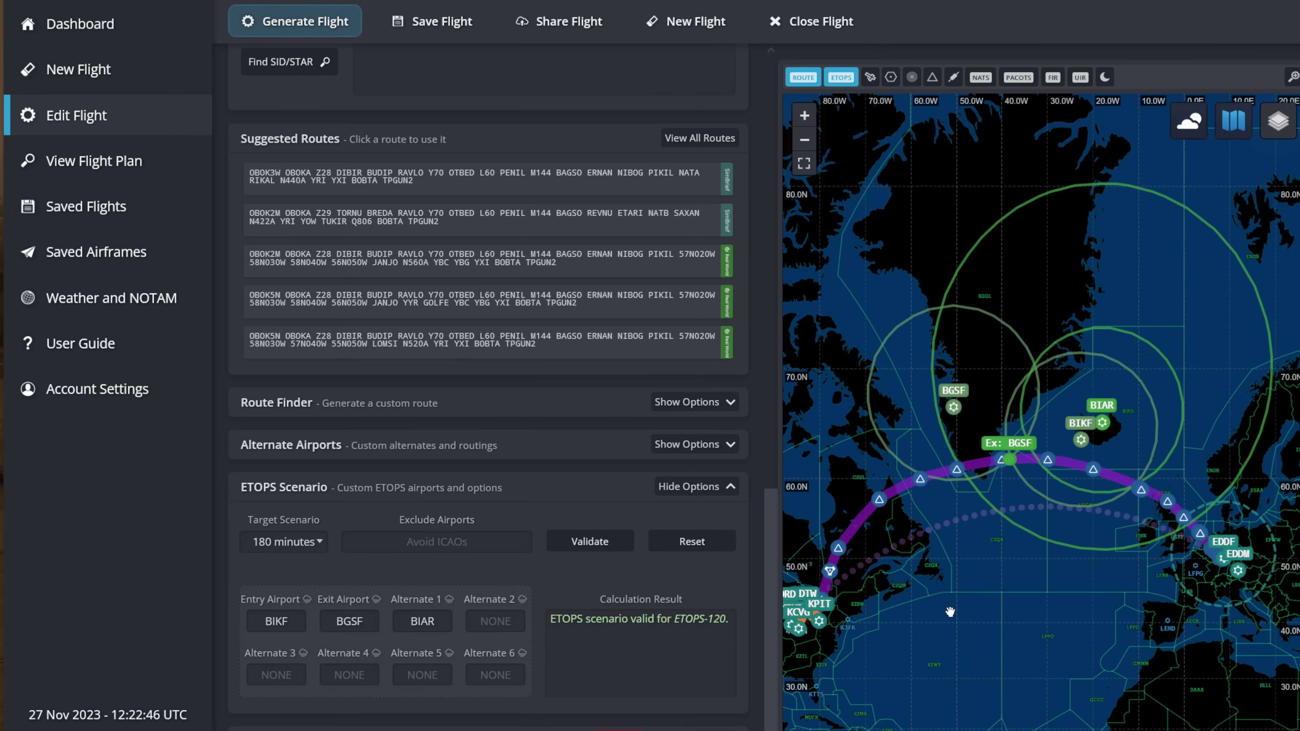
- Look over the eastern Canadian coast for airports near the route that could serve as ETOPS exit airport
scroll(987, 477, "up", 1)
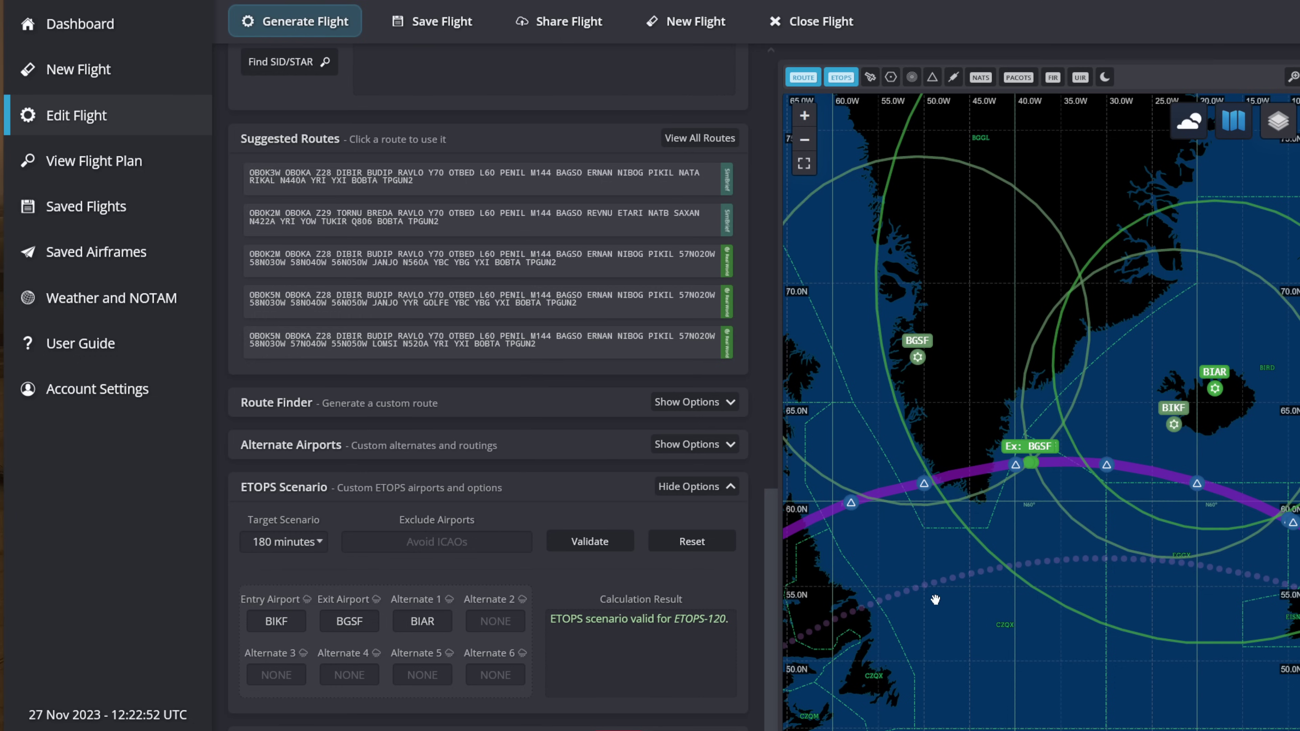
left_click_drag(935, 599, 1134, 392)
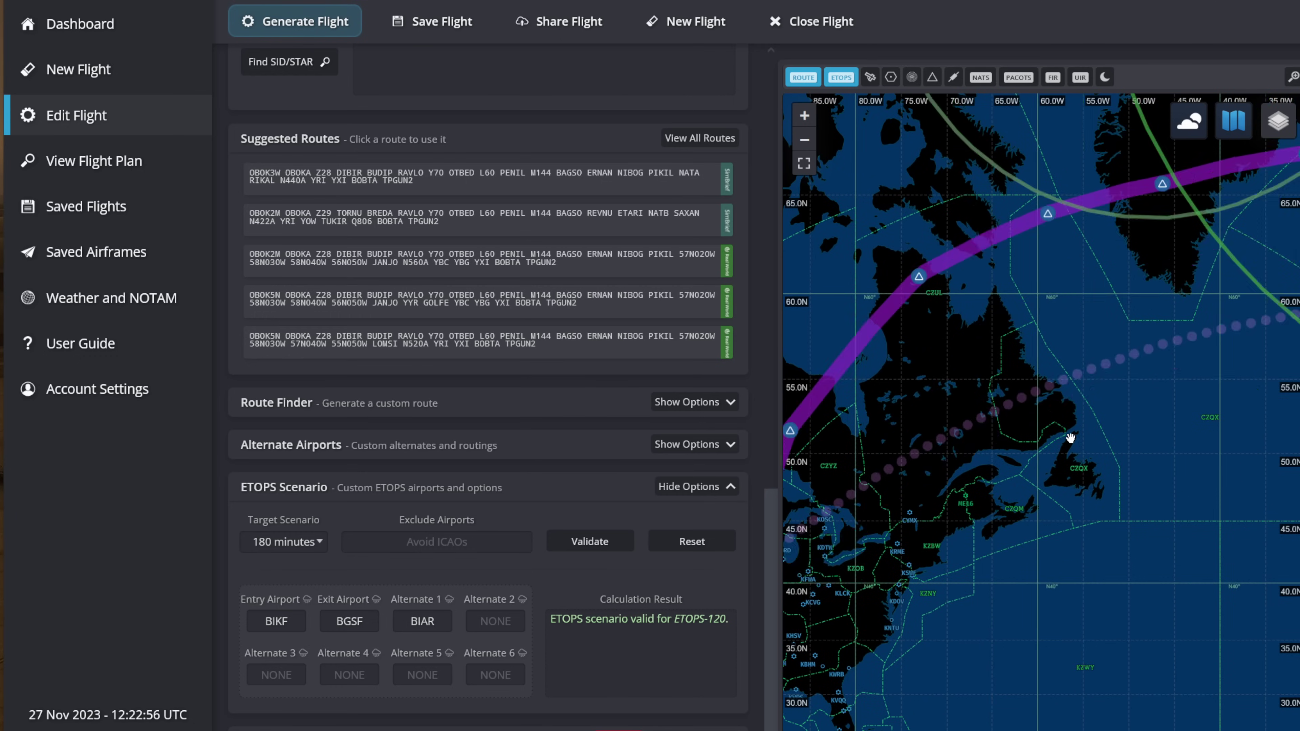
scroll(1070, 438, "up", 1)
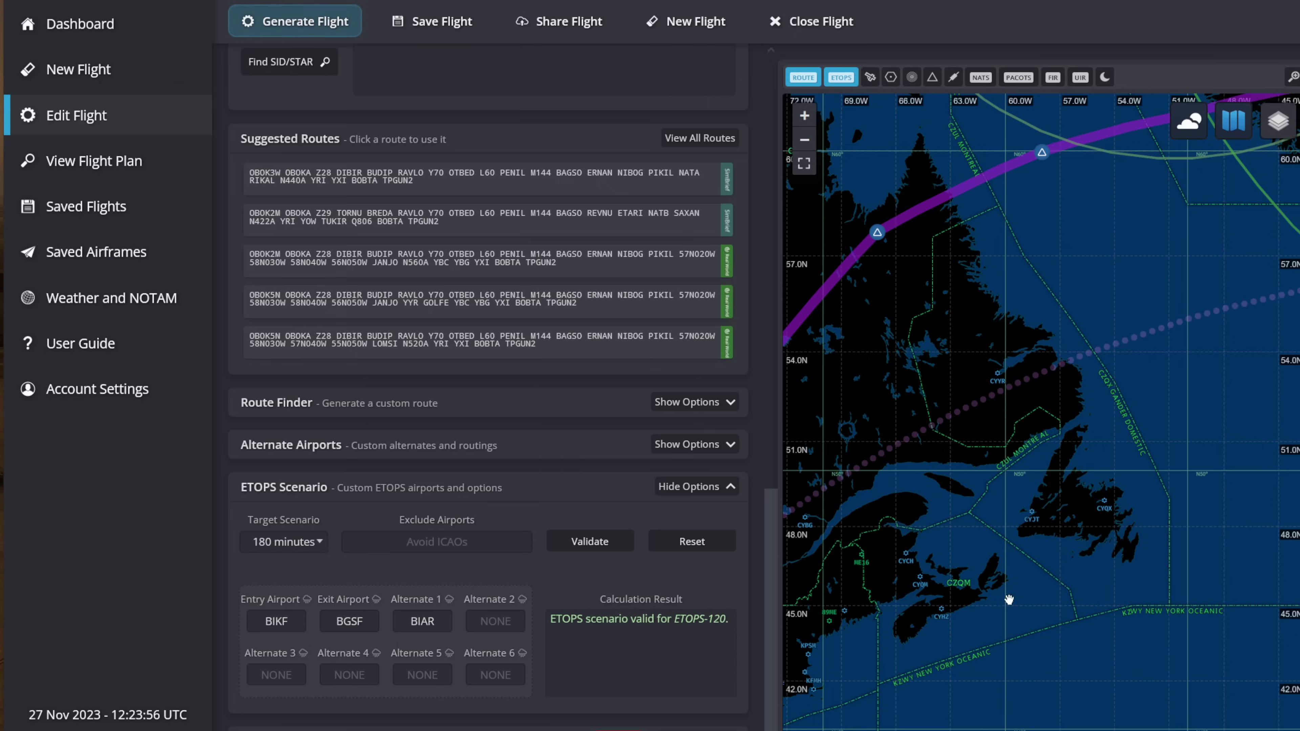
scroll(883, 577, "down", 1)
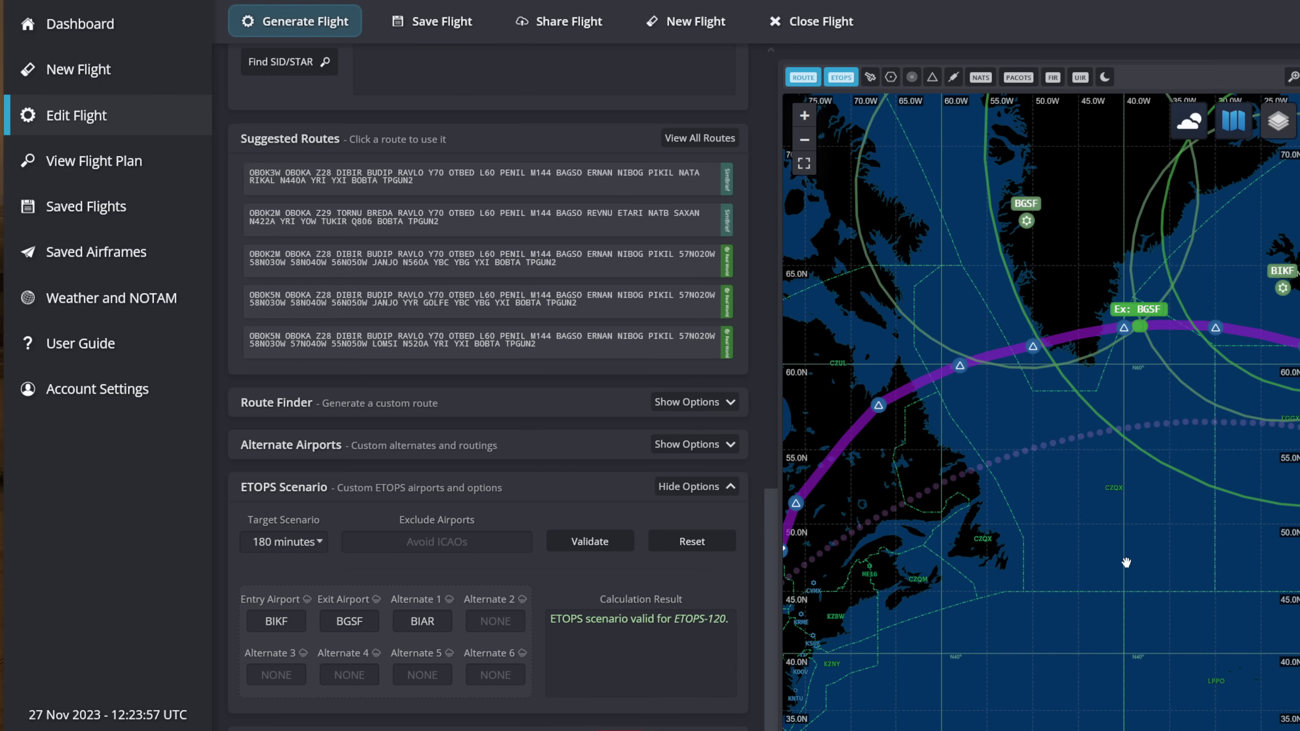
left_click_drag(1149, 496, 1001, 517)
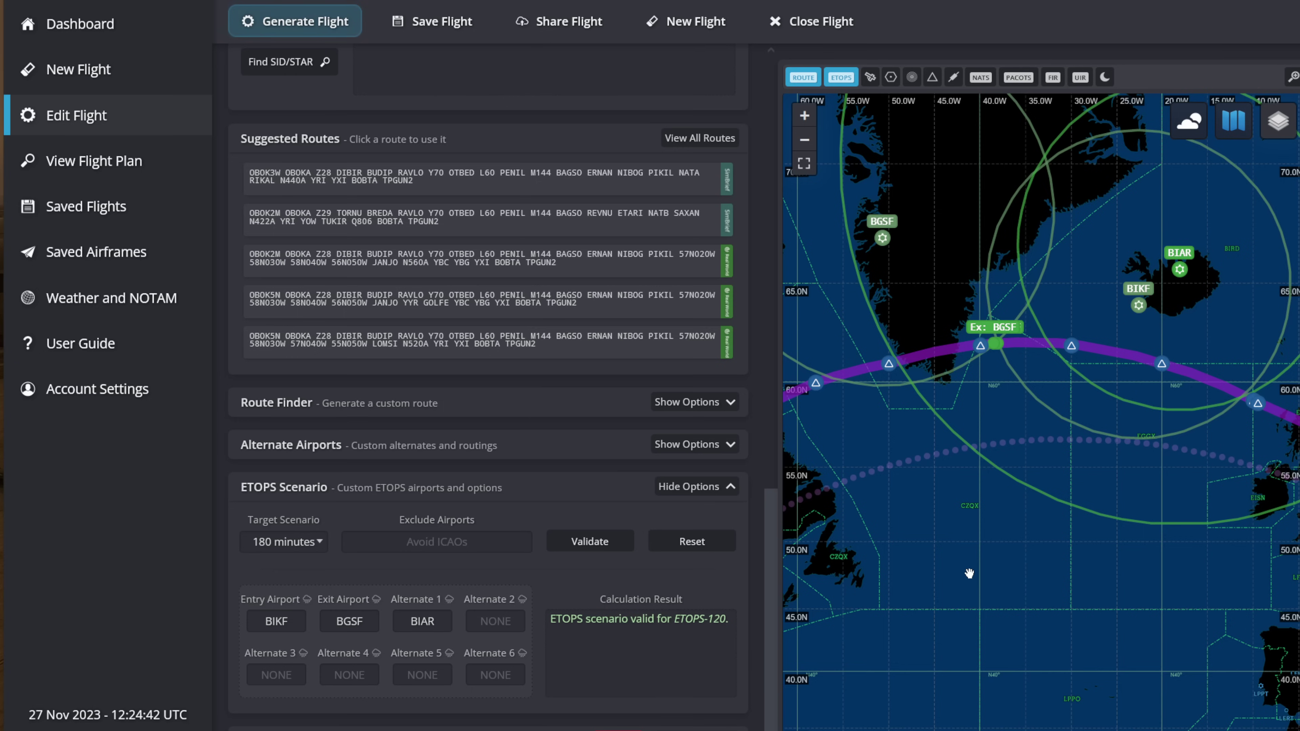
scroll(968, 573, "down", 2)
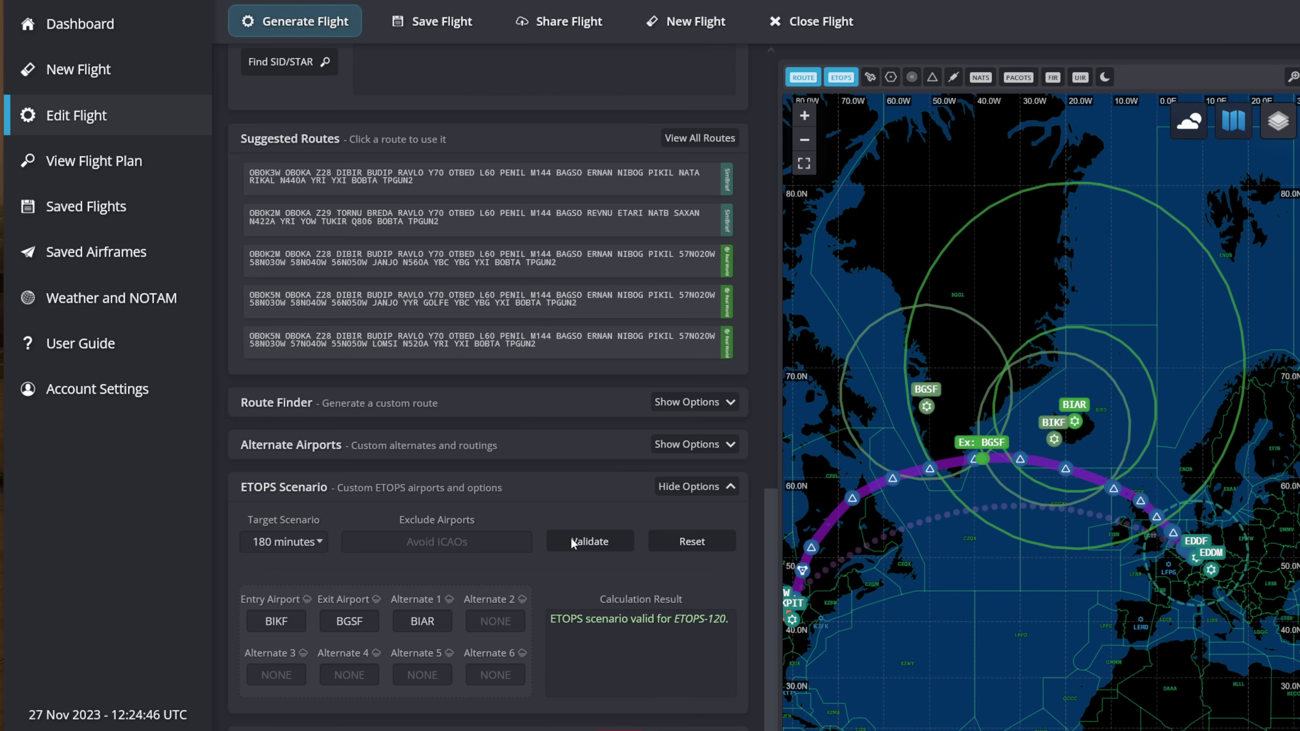
- Change the ETOPS exit airport to CYYR, validate the scenario and check its area on the map
double_click(349, 621)
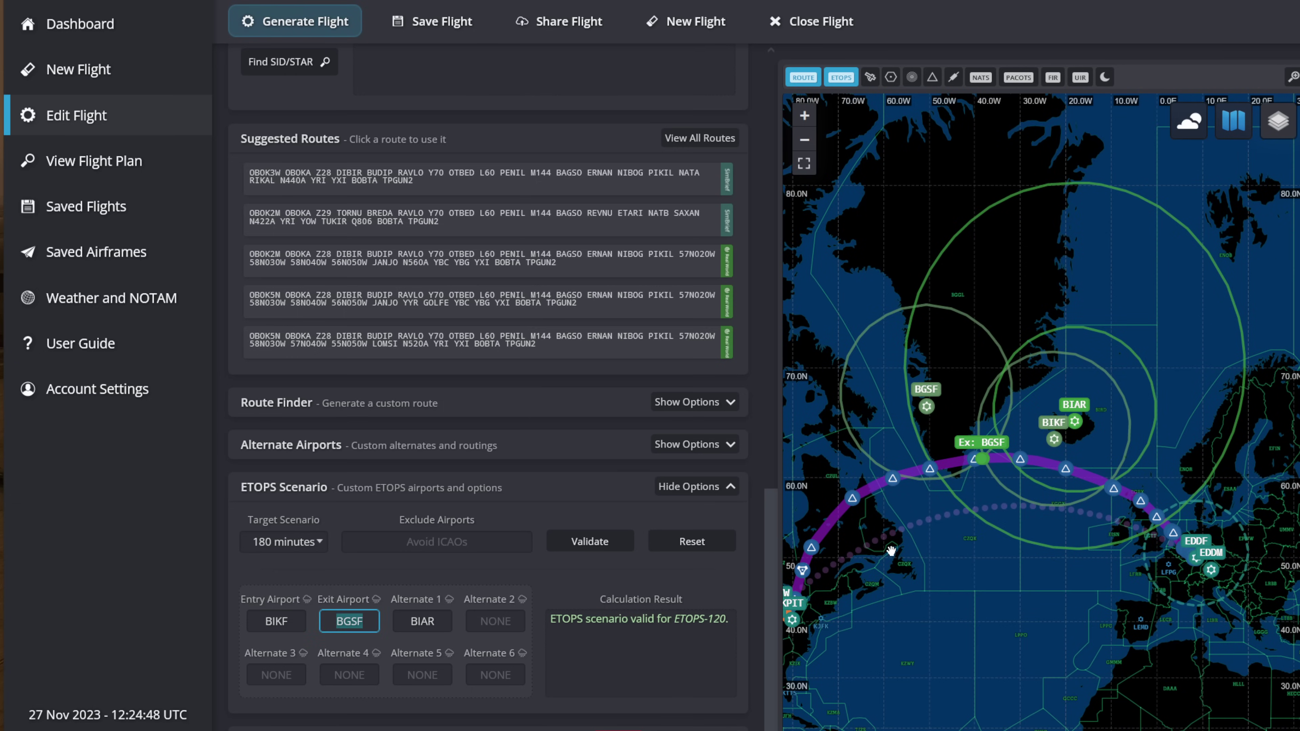
scroll(890, 551, "up", 4)
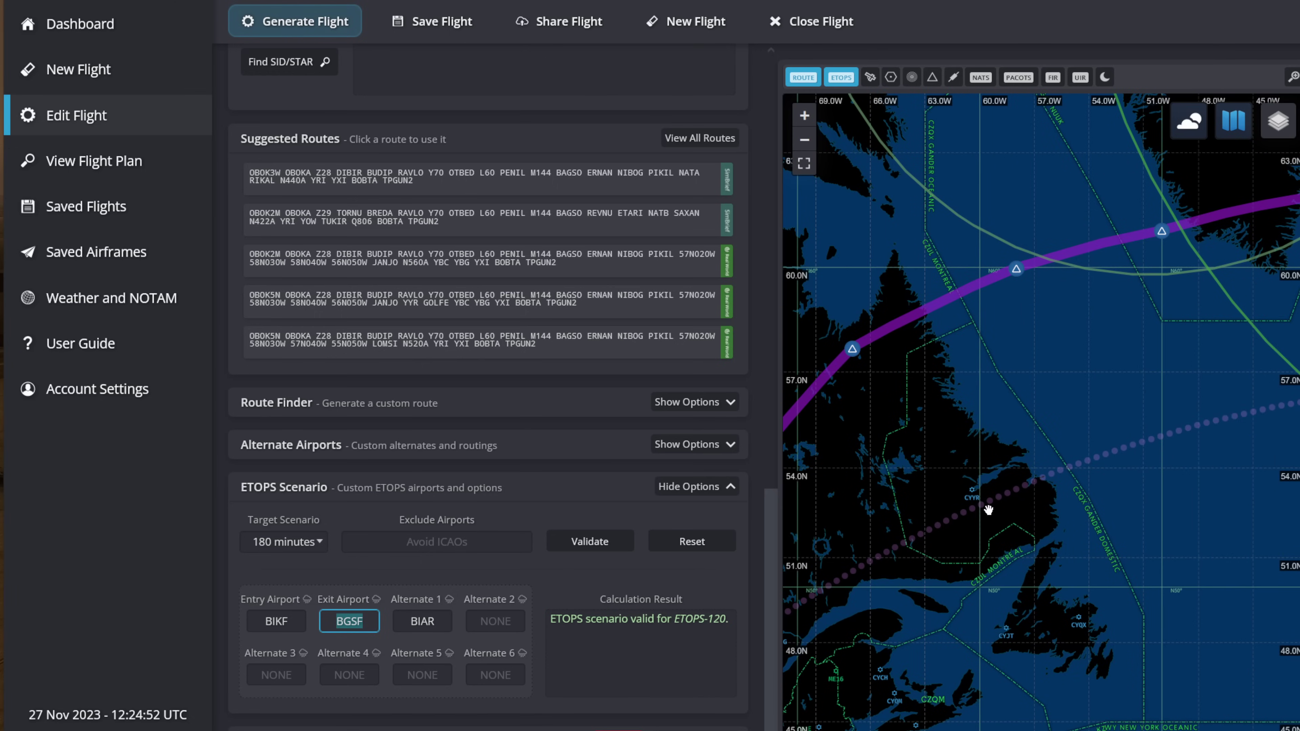
type("CYYR")
left_click(589, 540)
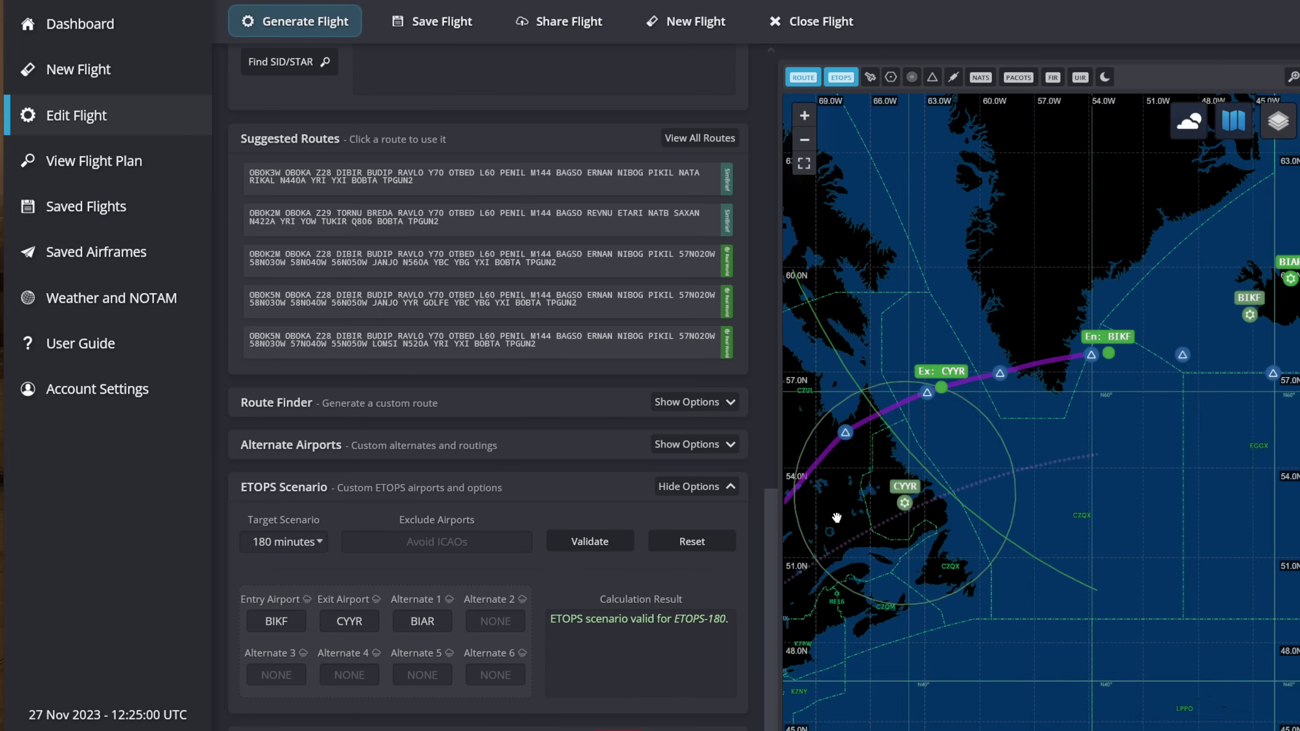
scroll(836, 518, "down", 2)
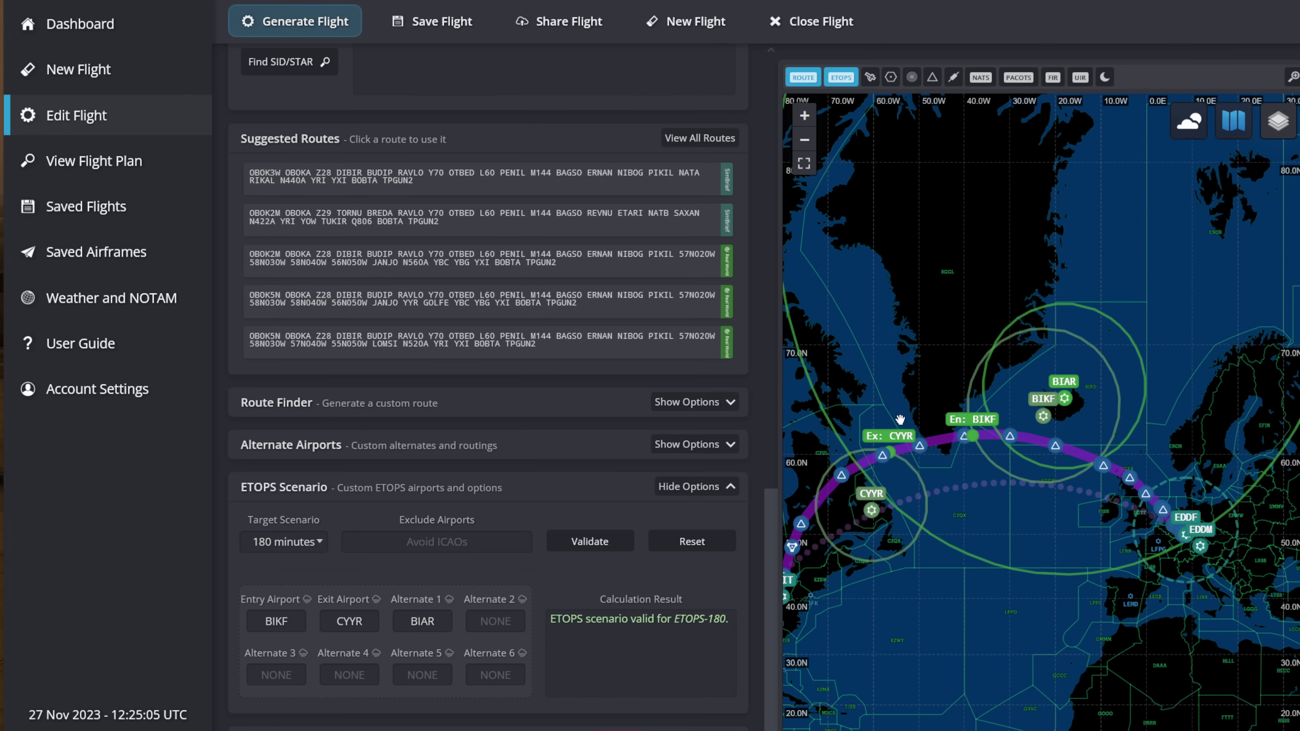
scroll(879, 449, "up", 1)
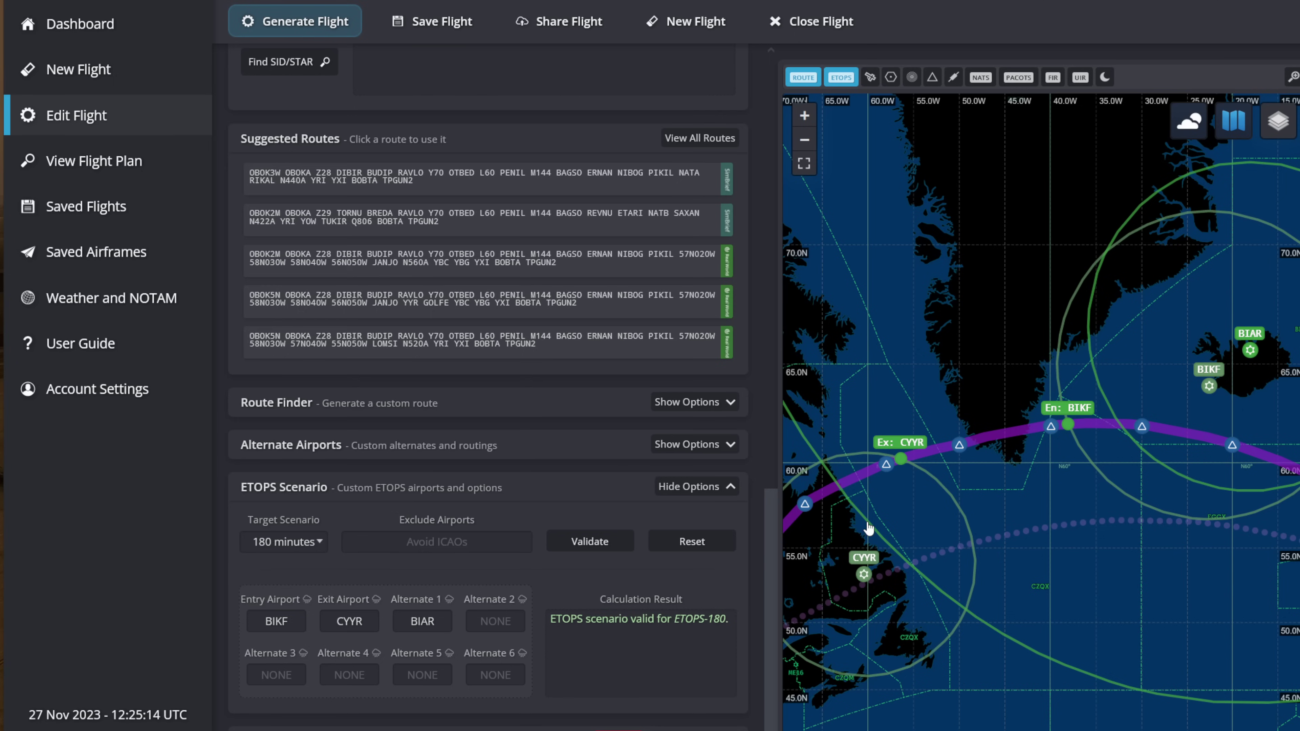
scroll(838, 529, "down", 1)
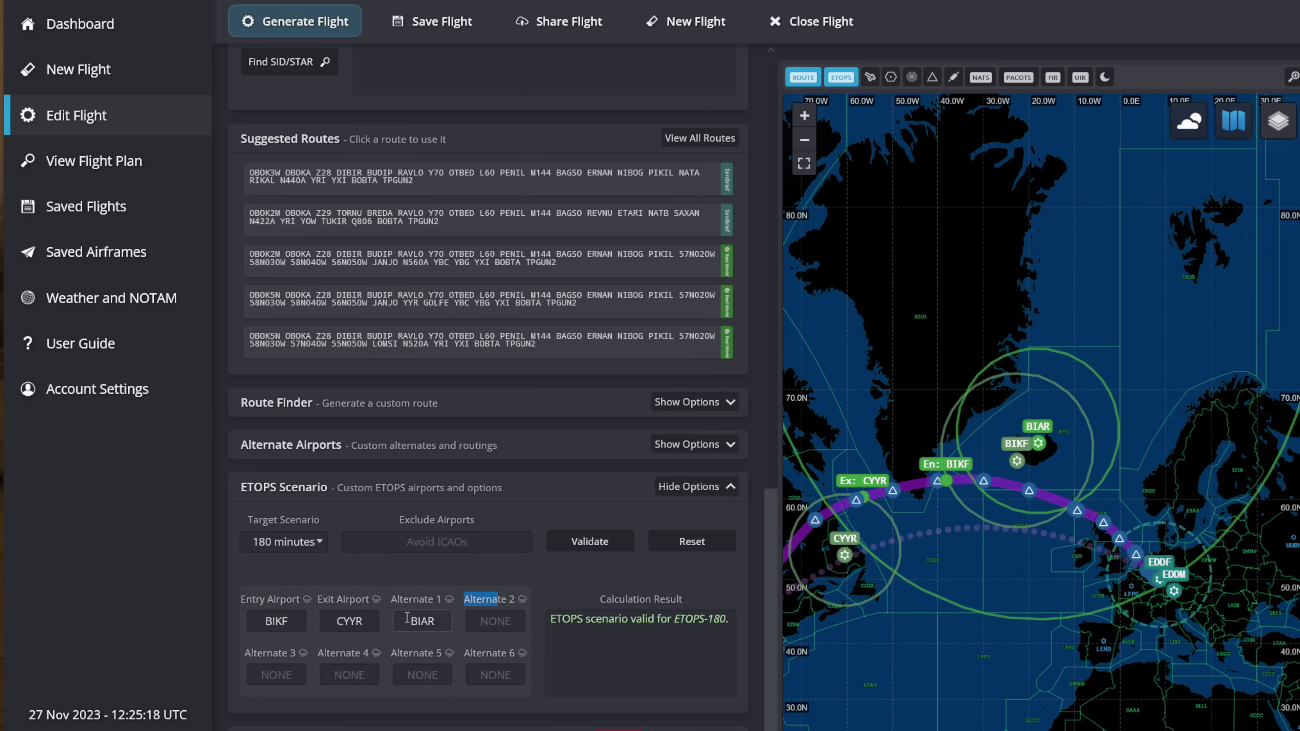
- Set ETOPS Alternate 1 to BIKF, validate the scenario again and read the calculation result
left_click(422, 621)
type("BIKF")
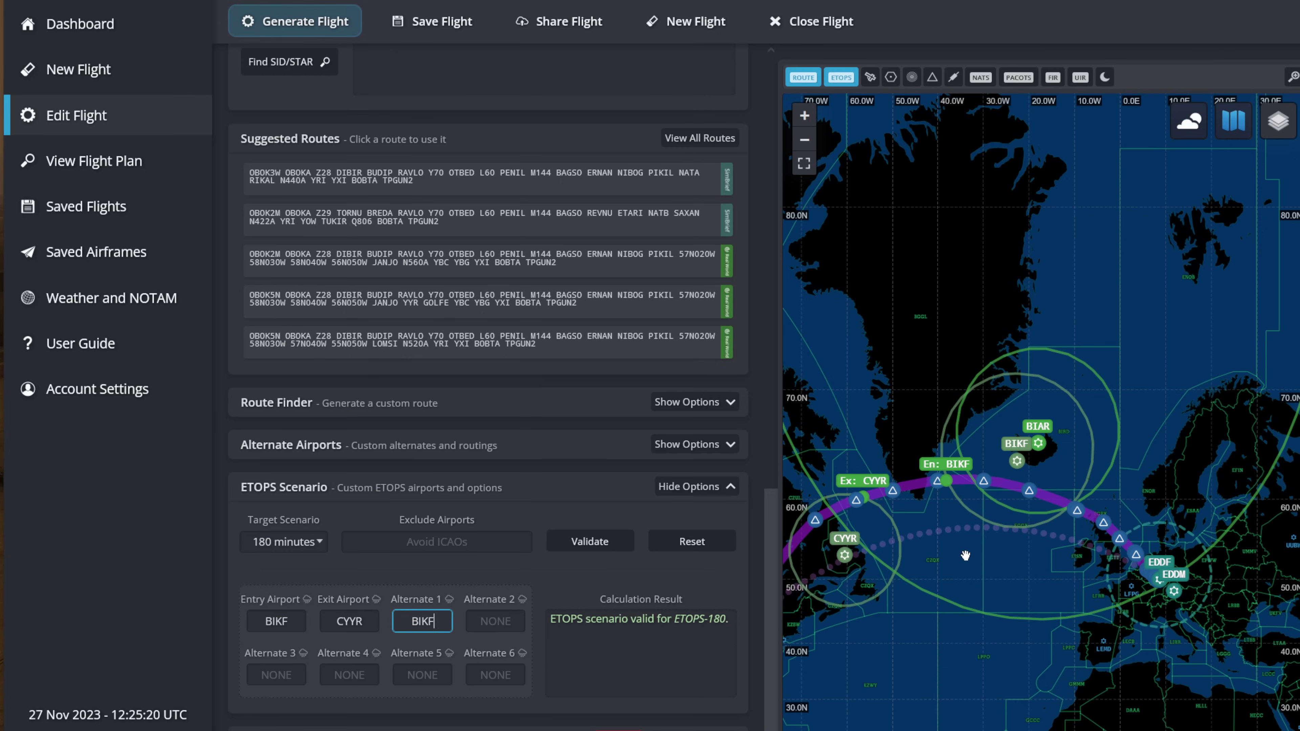
key("Tab")
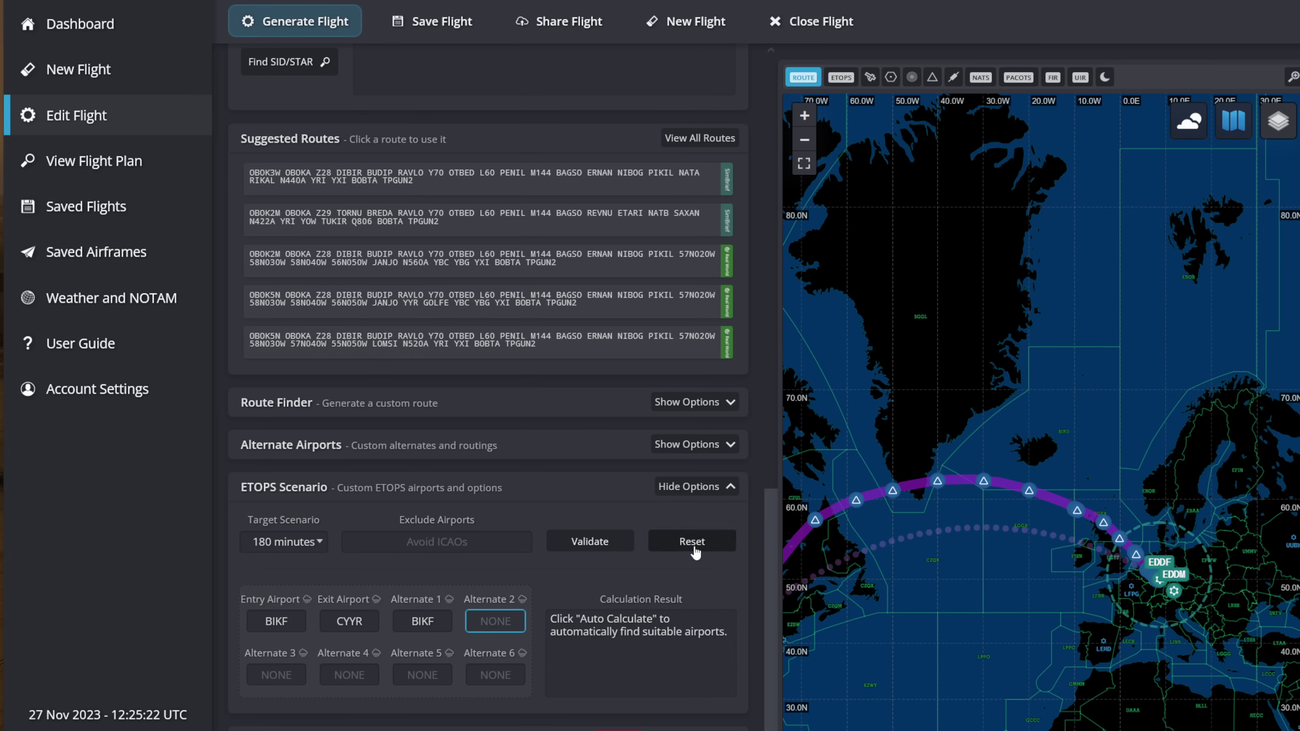
left_click(602, 539)
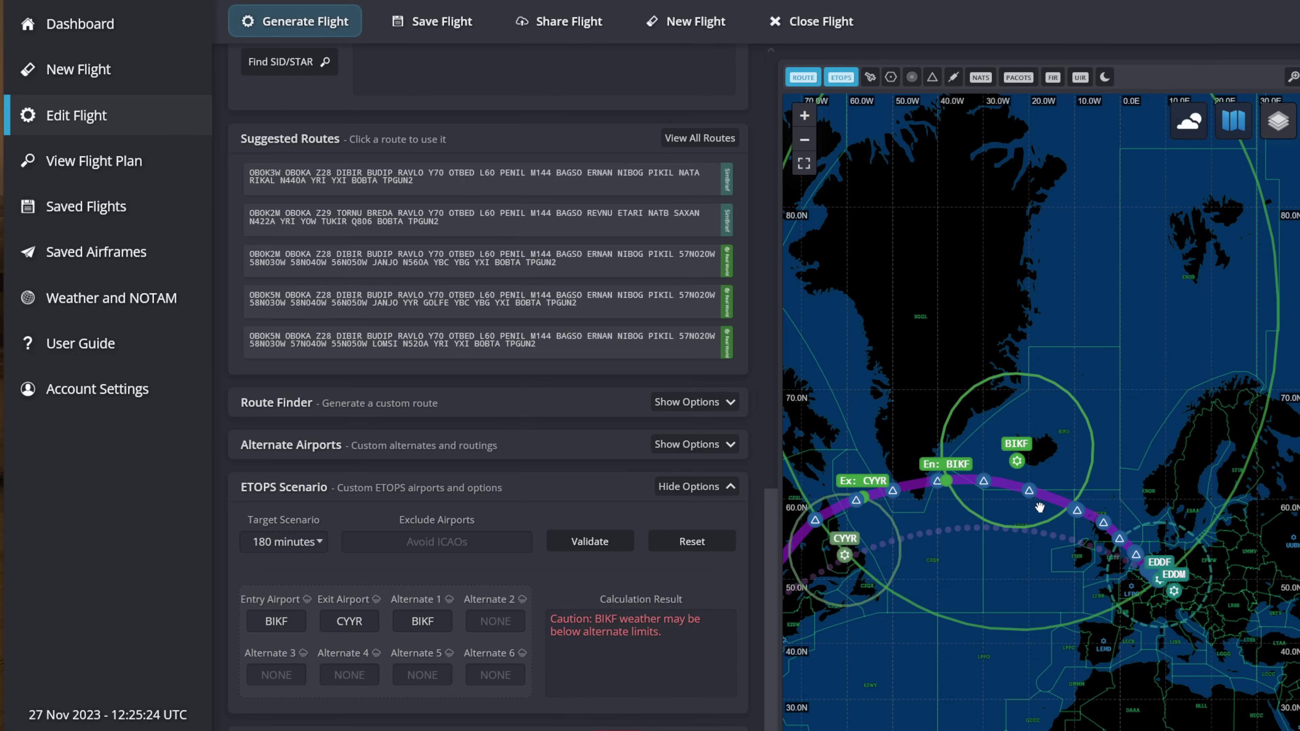
left_click_drag(835, 507, 888, 526)
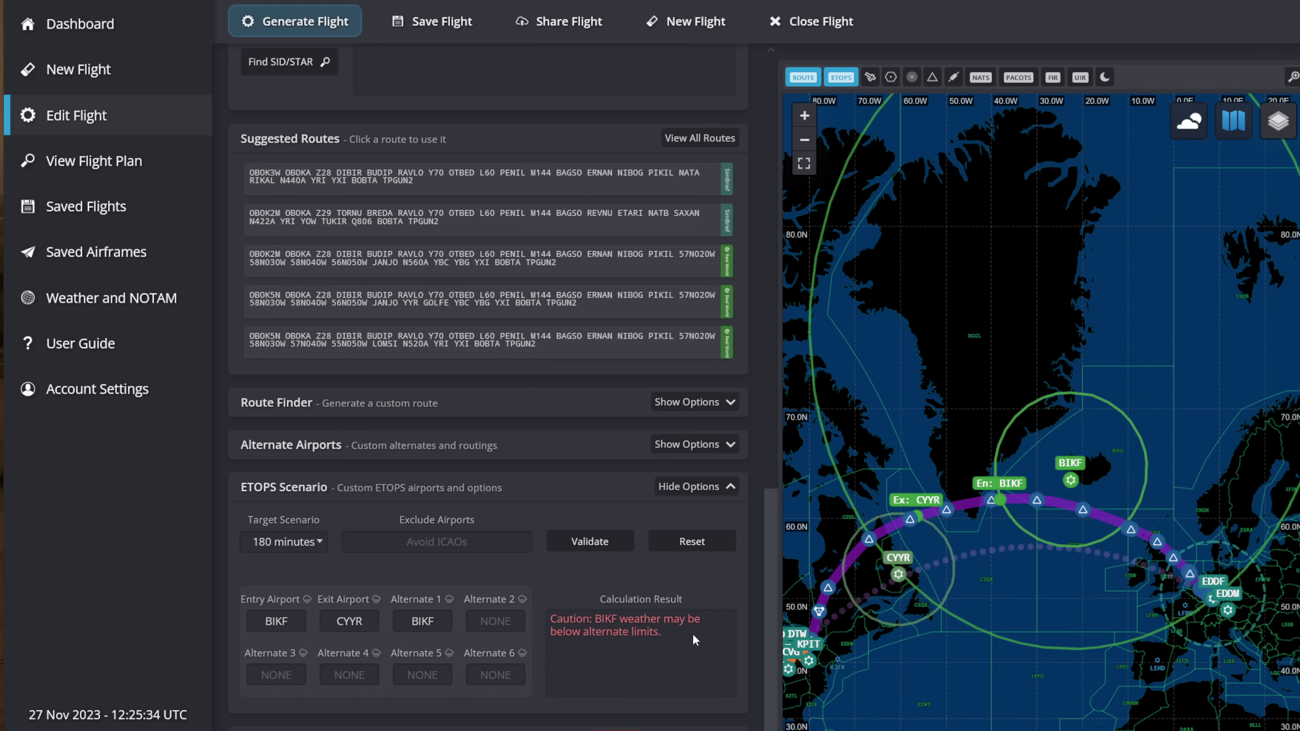
left_click_drag(697, 641, 560, 621)
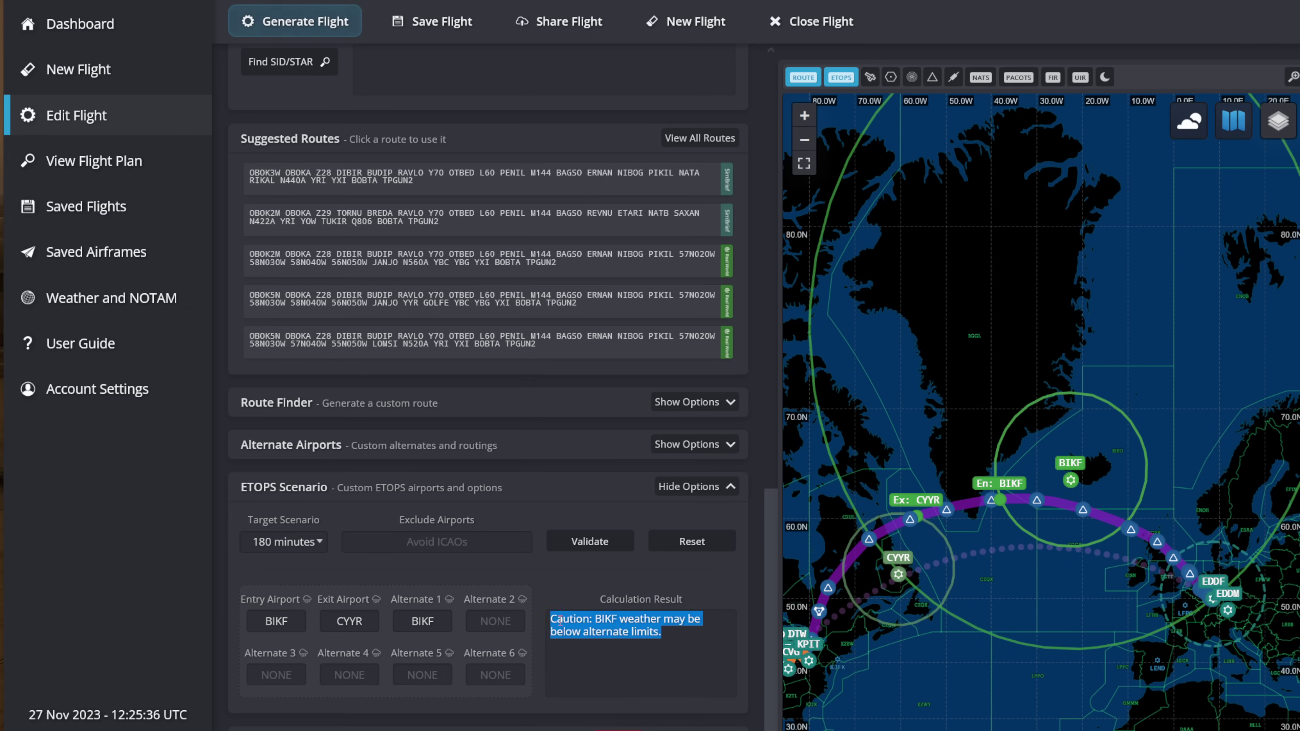
- Set ETOPS Alternate 2 to CYYR, validate the scenario and inspect the resulting ETOPS areas on the map
left_click(699, 655)
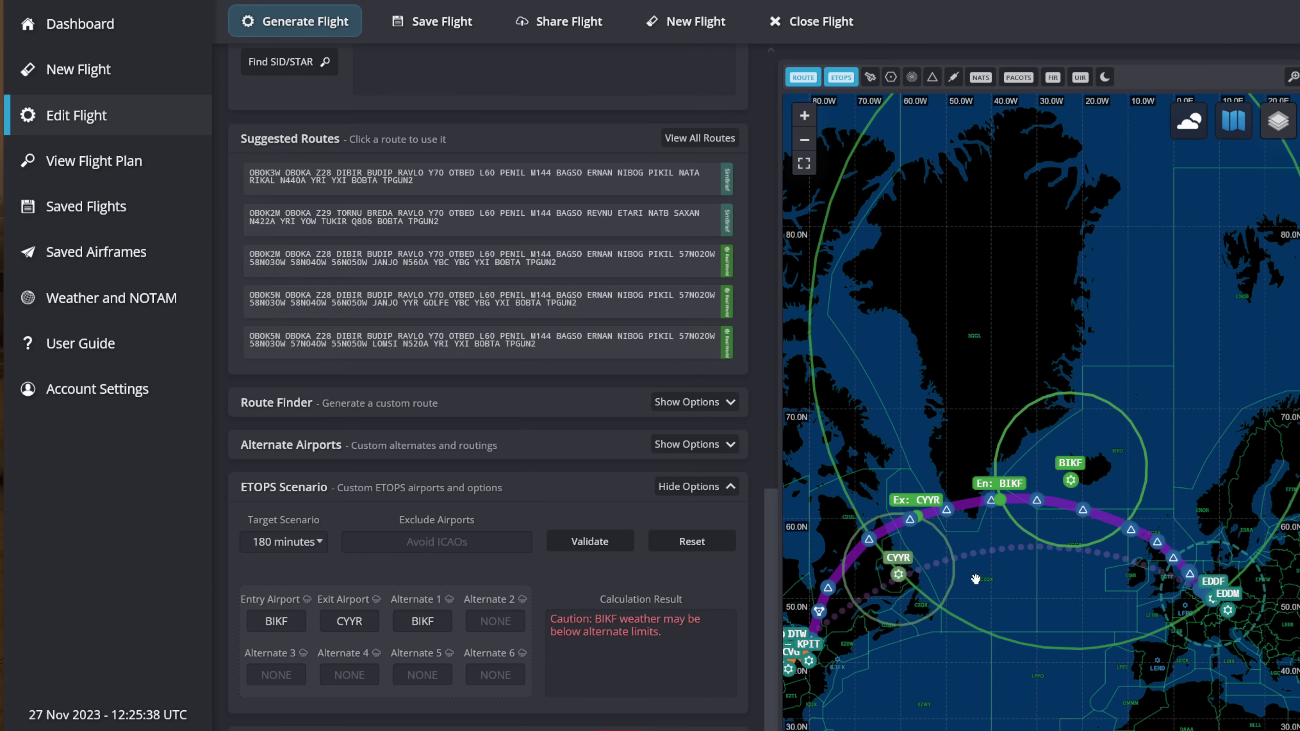
left_click(495, 621)
type("CYYR")
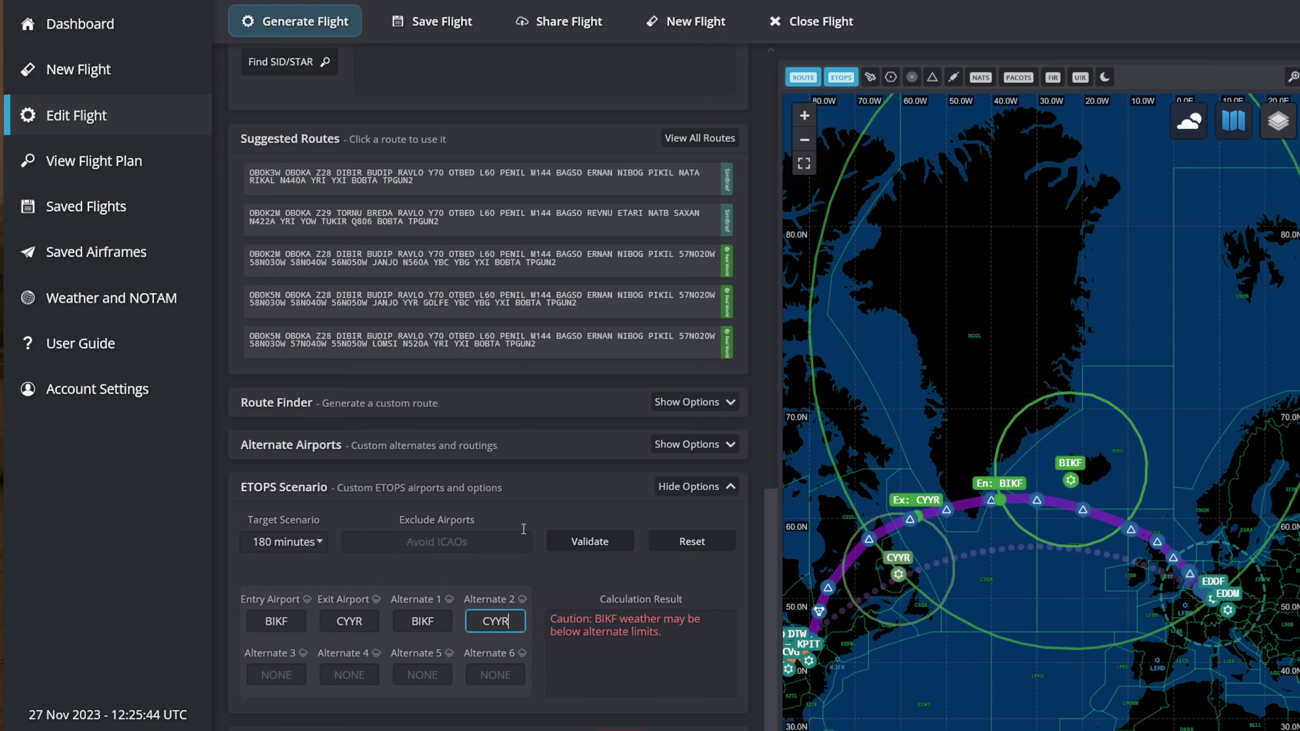
left_click(590, 541)
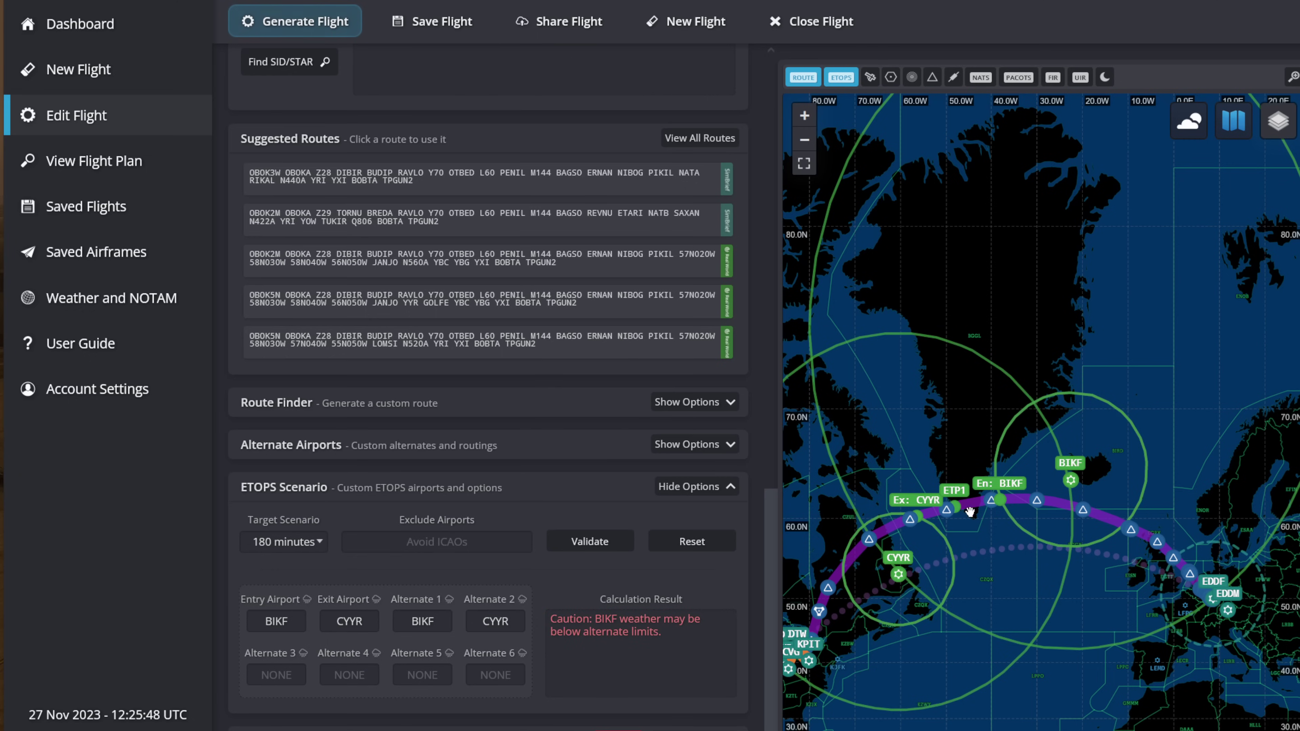
scroll(950, 500, "up", 1)
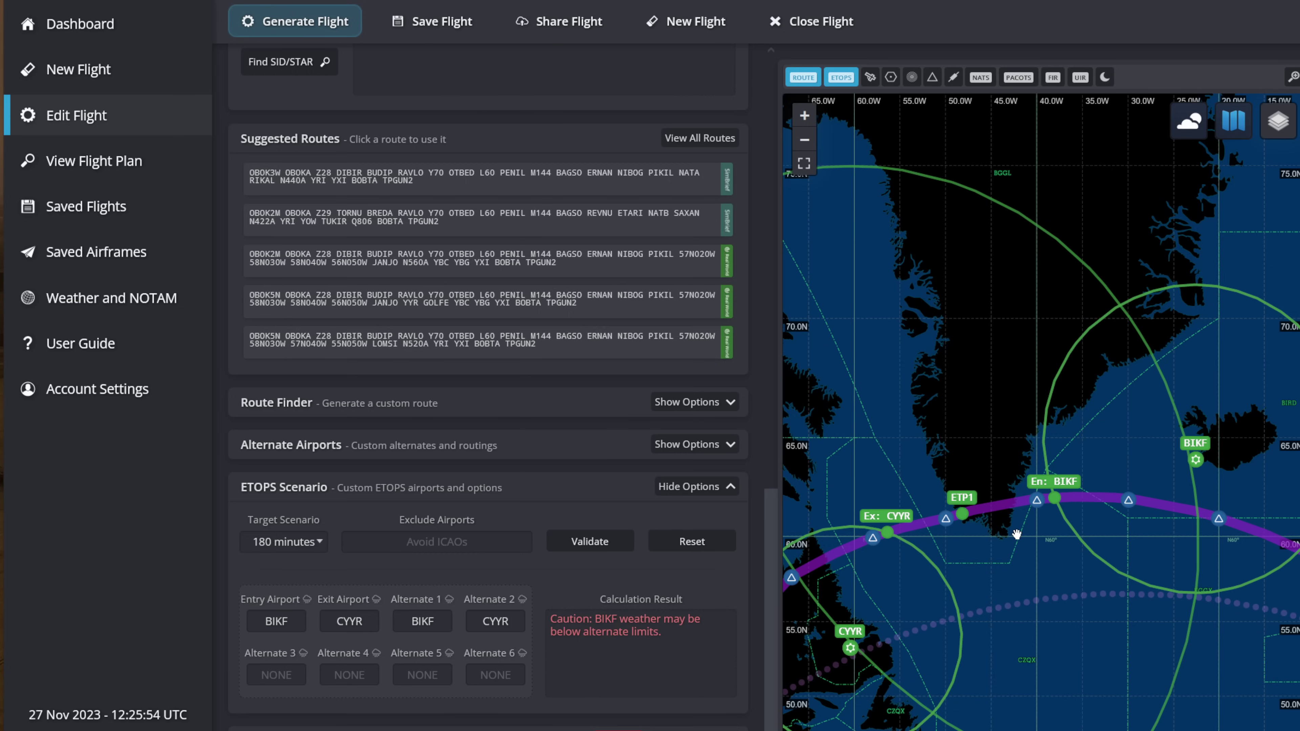
scroll(1016, 534, "down", 1)
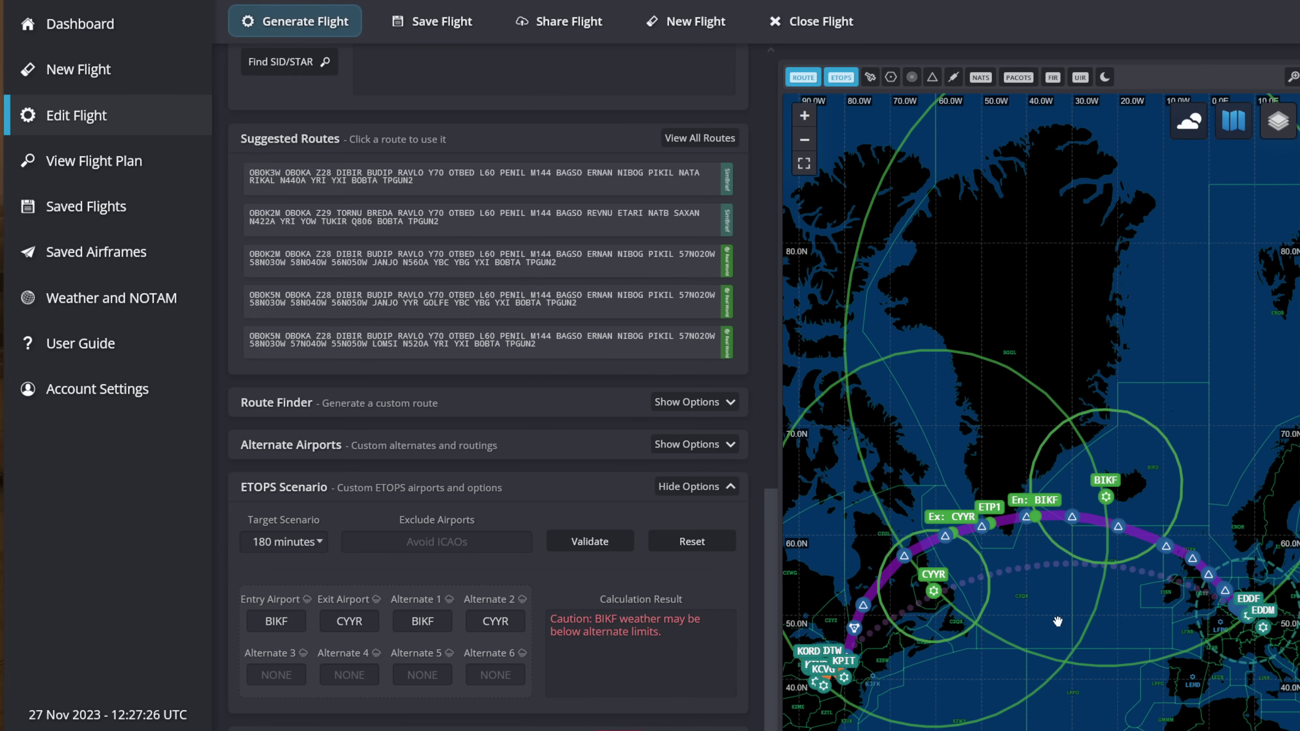
scroll(1082, 545, "up", 1)
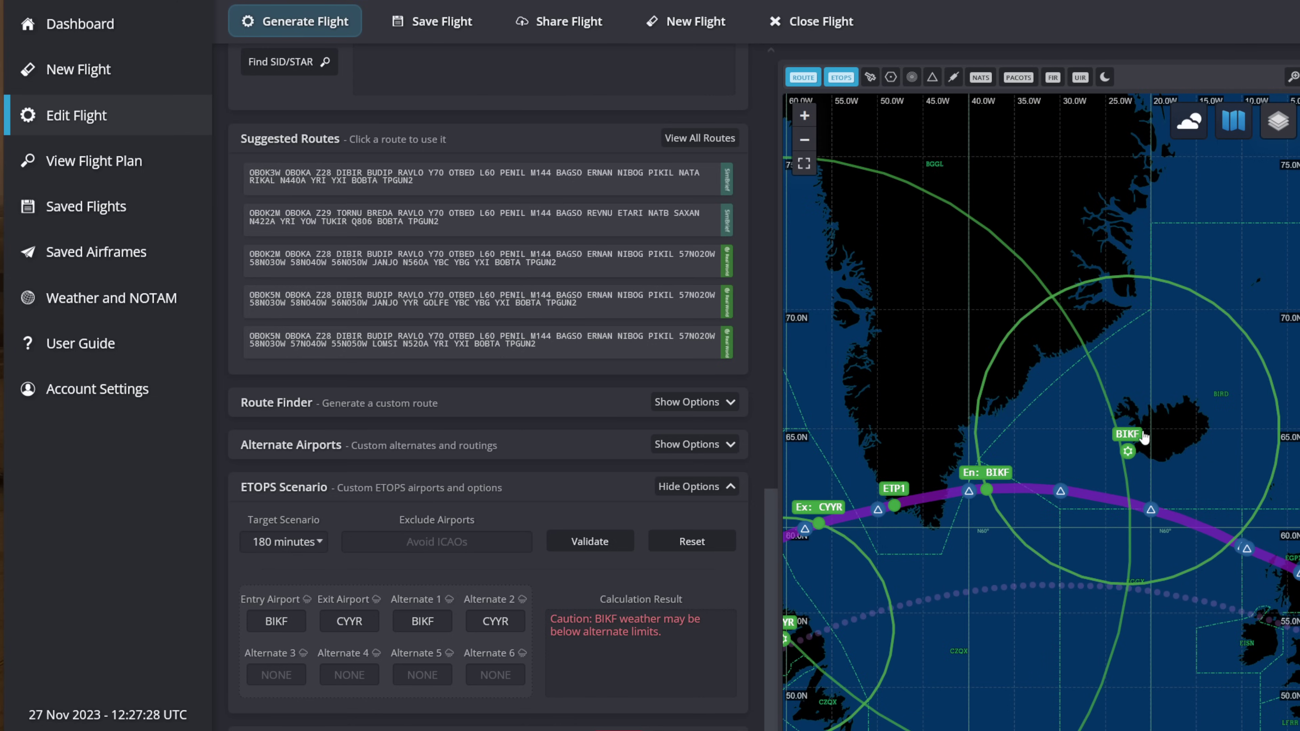
- Open the airport information for ETOPS Alternate 1 (BIKF) and read its fuel and runway NOTAMs
left_click(450, 598)
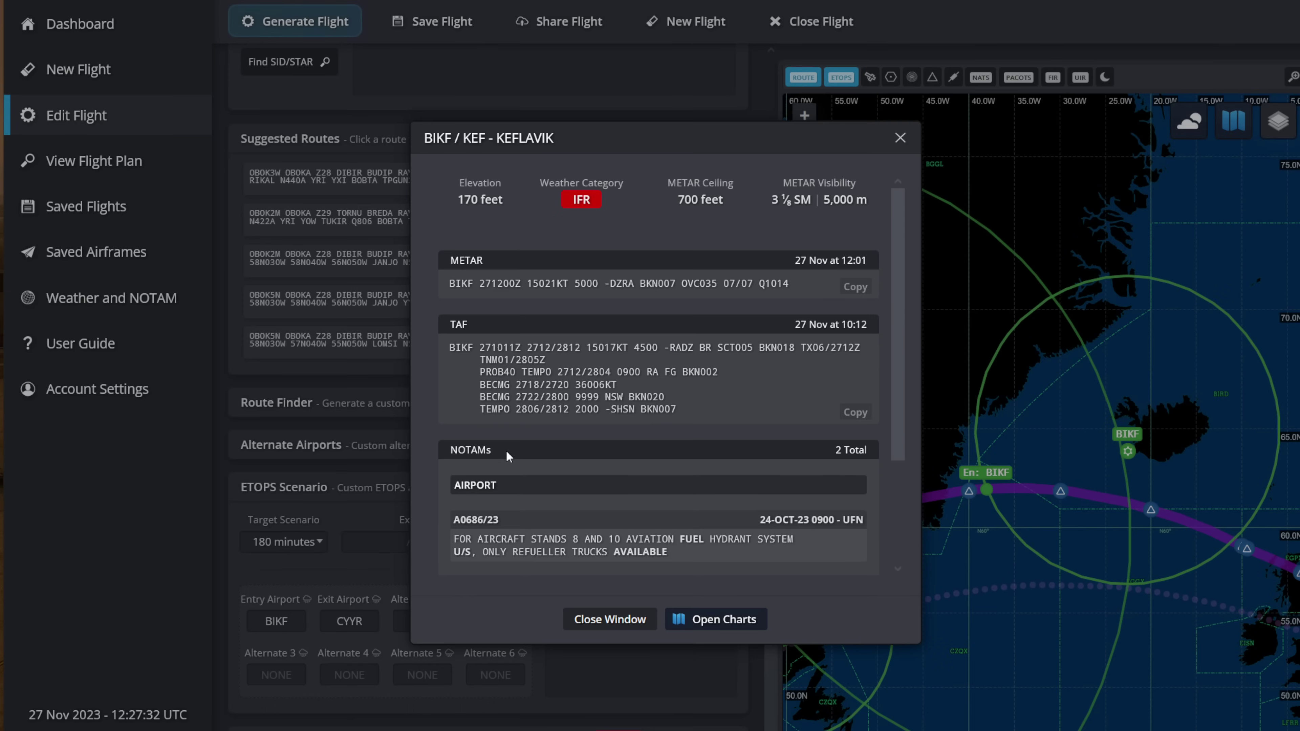
scroll(507, 449, "down", 3)
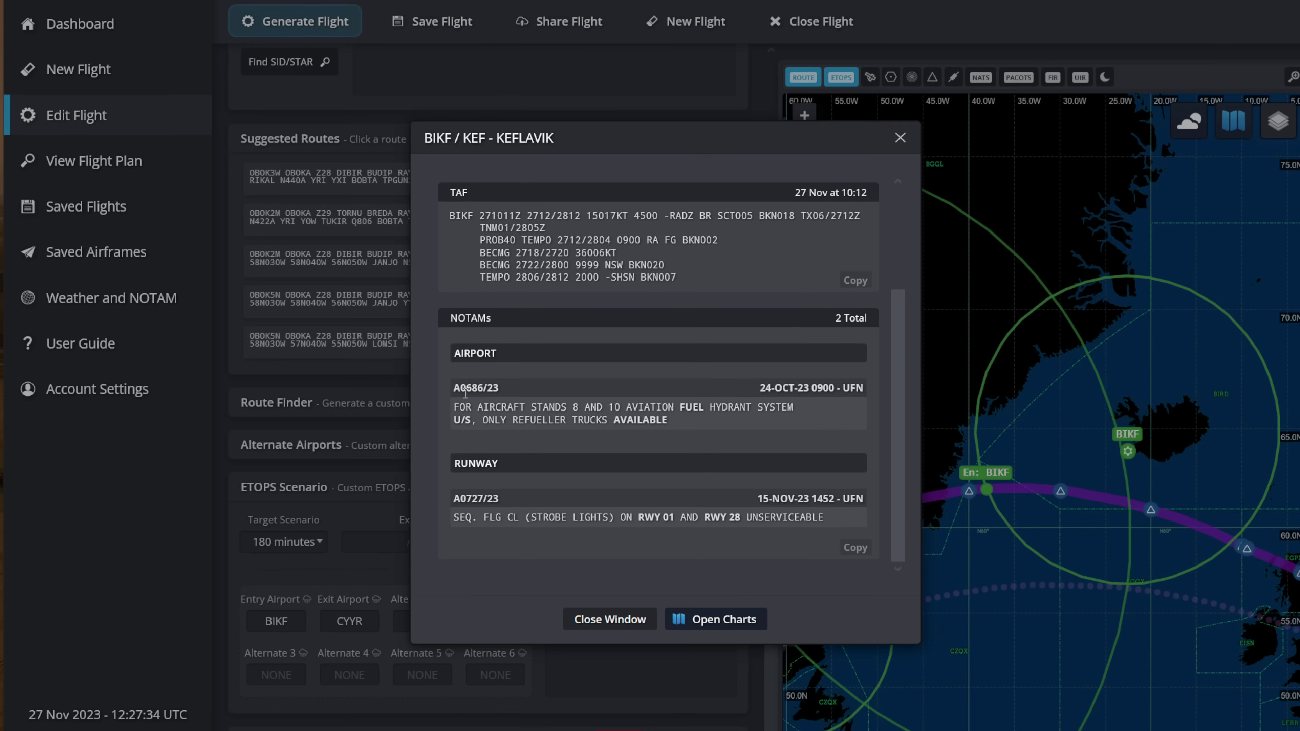
left_click_drag(457, 405, 447, 432)
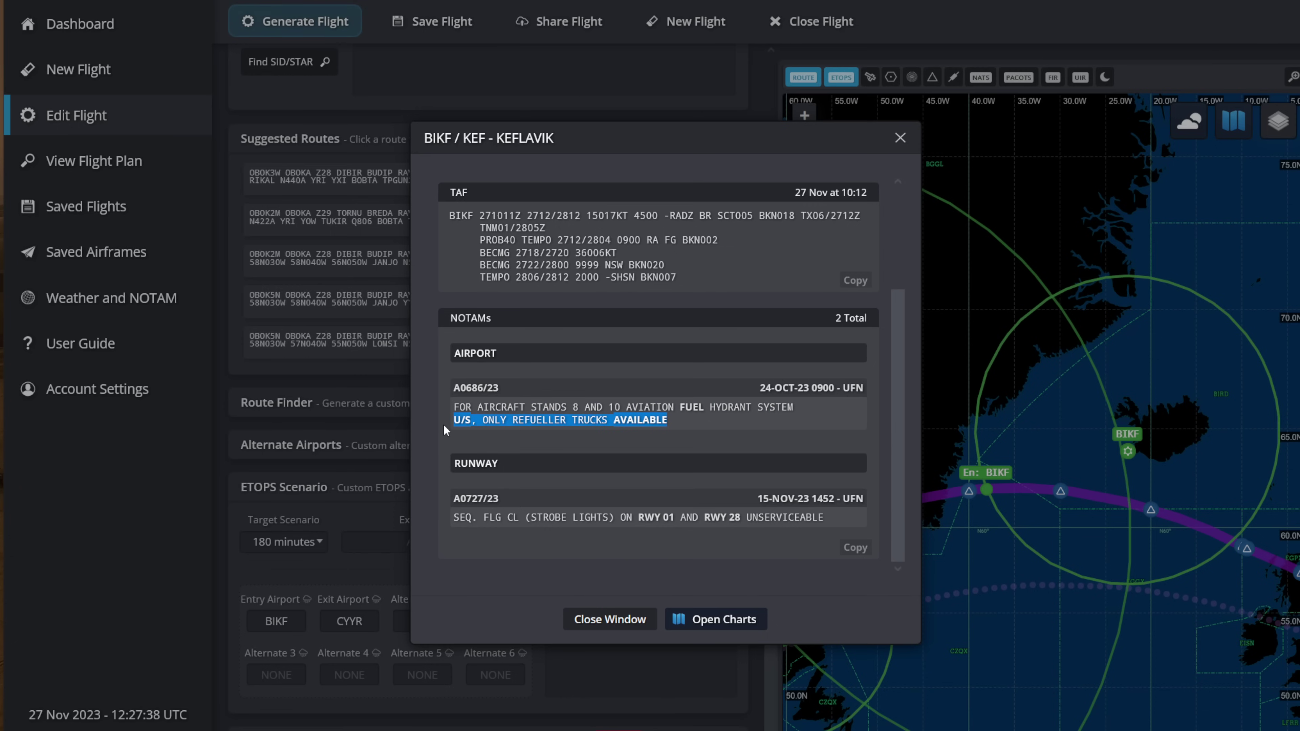
left_click(624, 407)
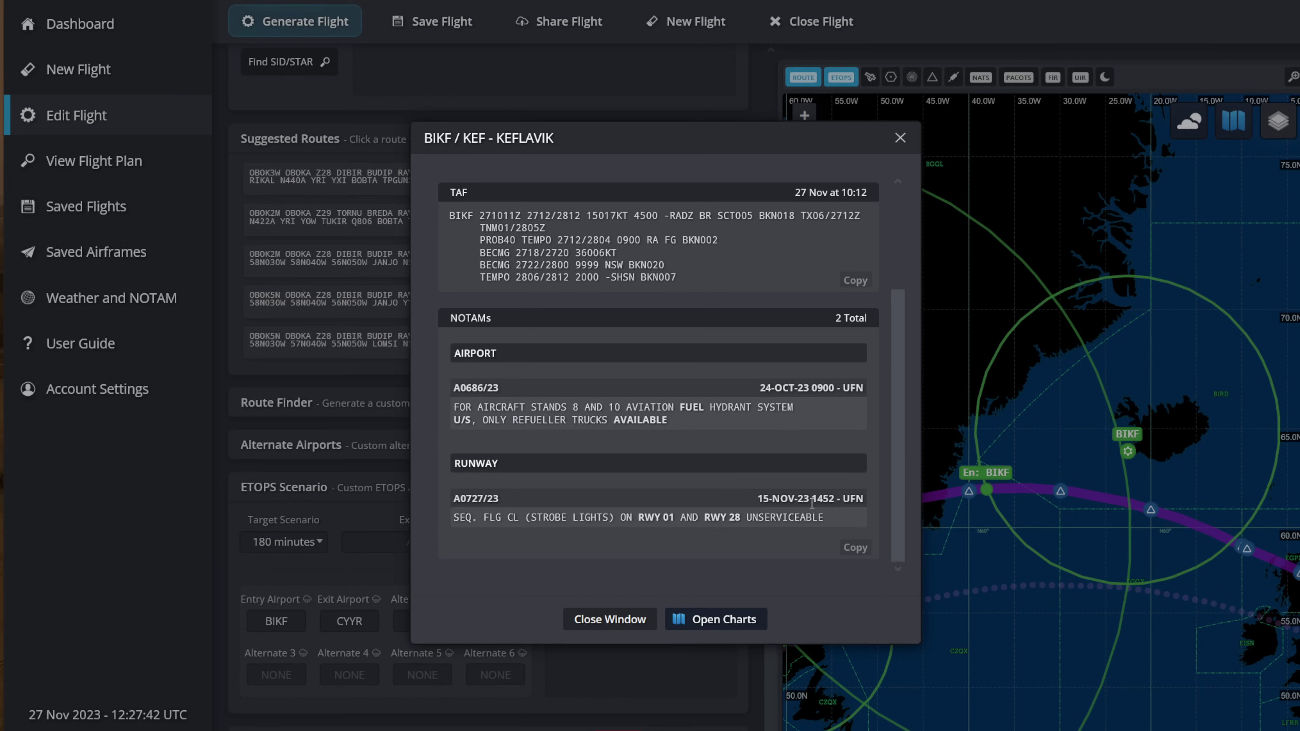
left_click_drag(851, 517, 449, 530)
left_click(481, 520)
- View Keflavik's airport chart 10-9, return to the flight planner, recheck the BIKF weather and close the airport information
left_click(717, 618)
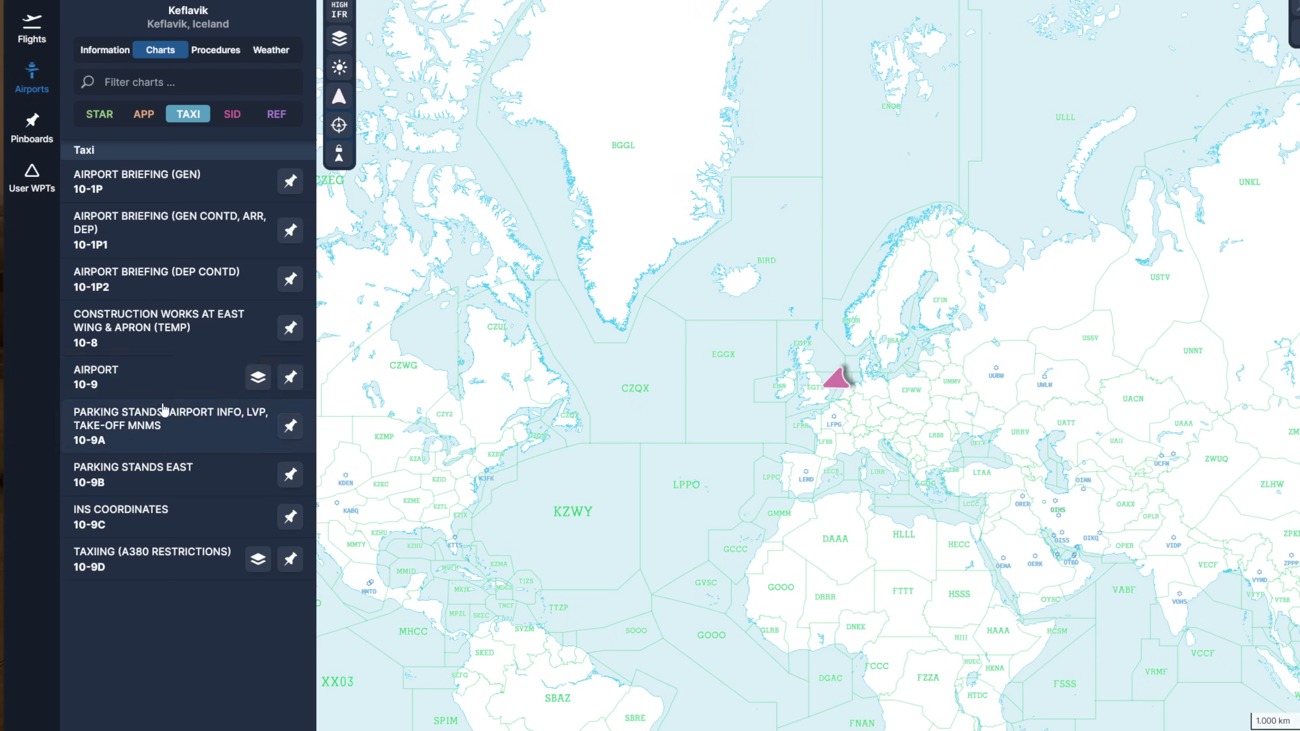
left_click(141, 374)
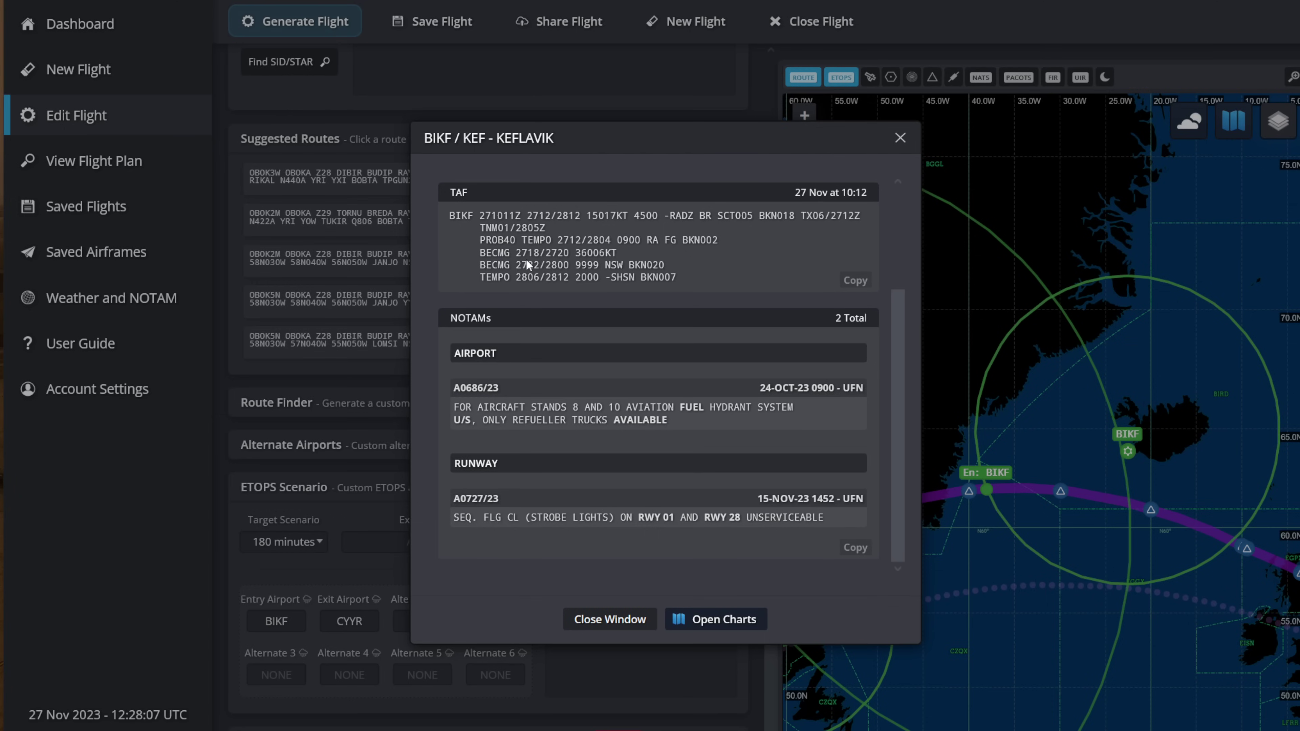
scroll(584, 378, "up", 2)
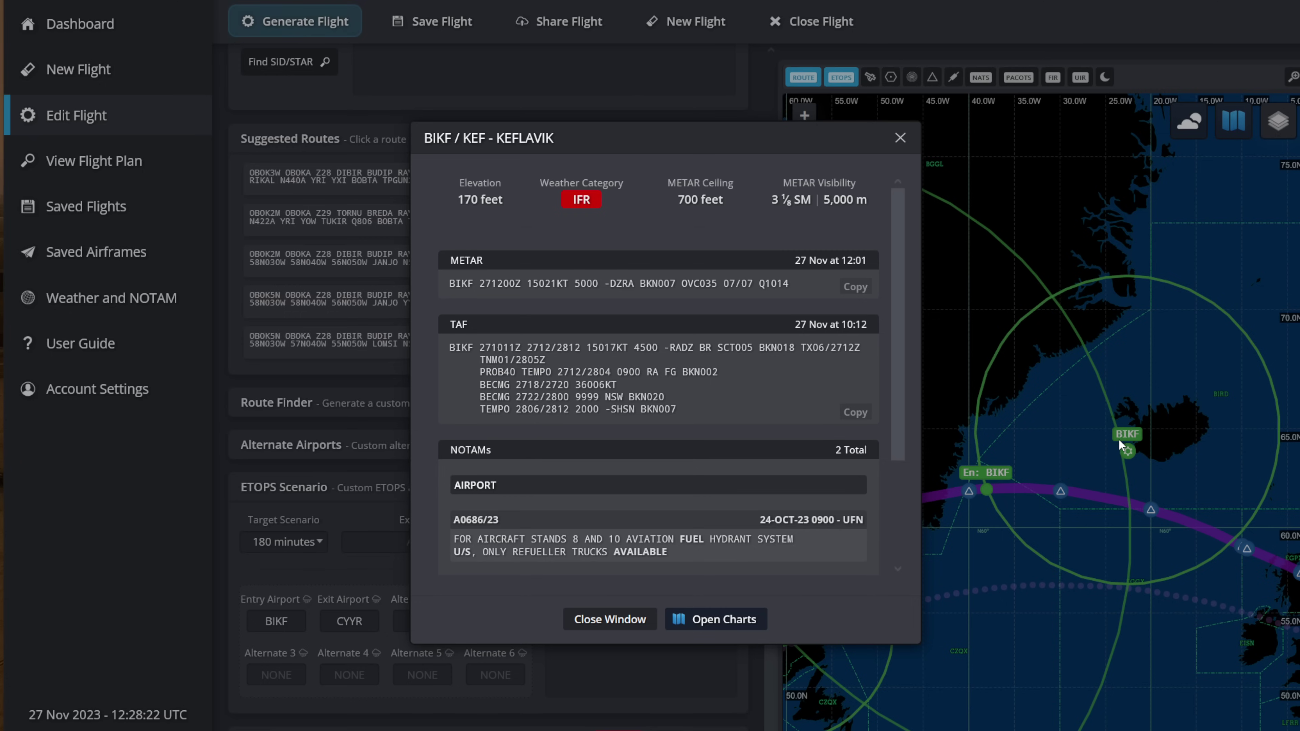
left_click(900, 138)
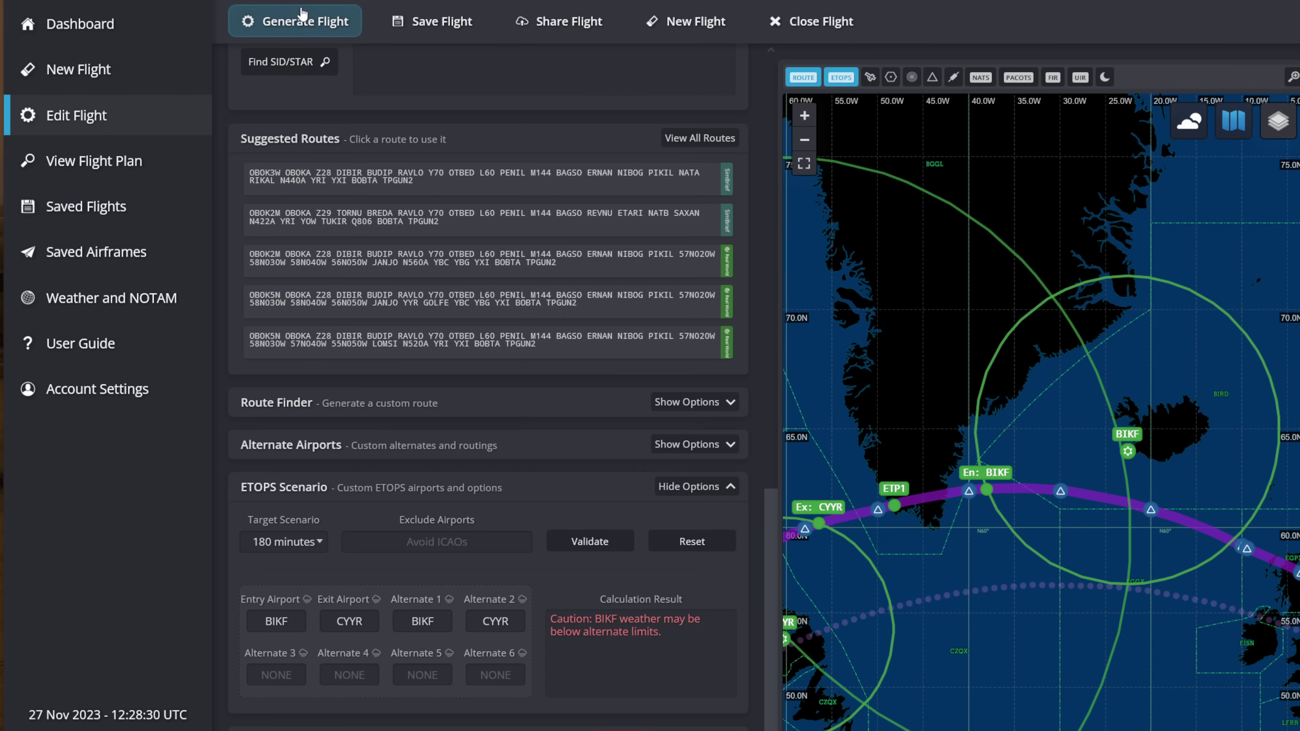
- Generate the flight plan and check the timing details of waypoint 62N030W and the BIKF/CYYR equal time point on the map
left_click(299, 27)
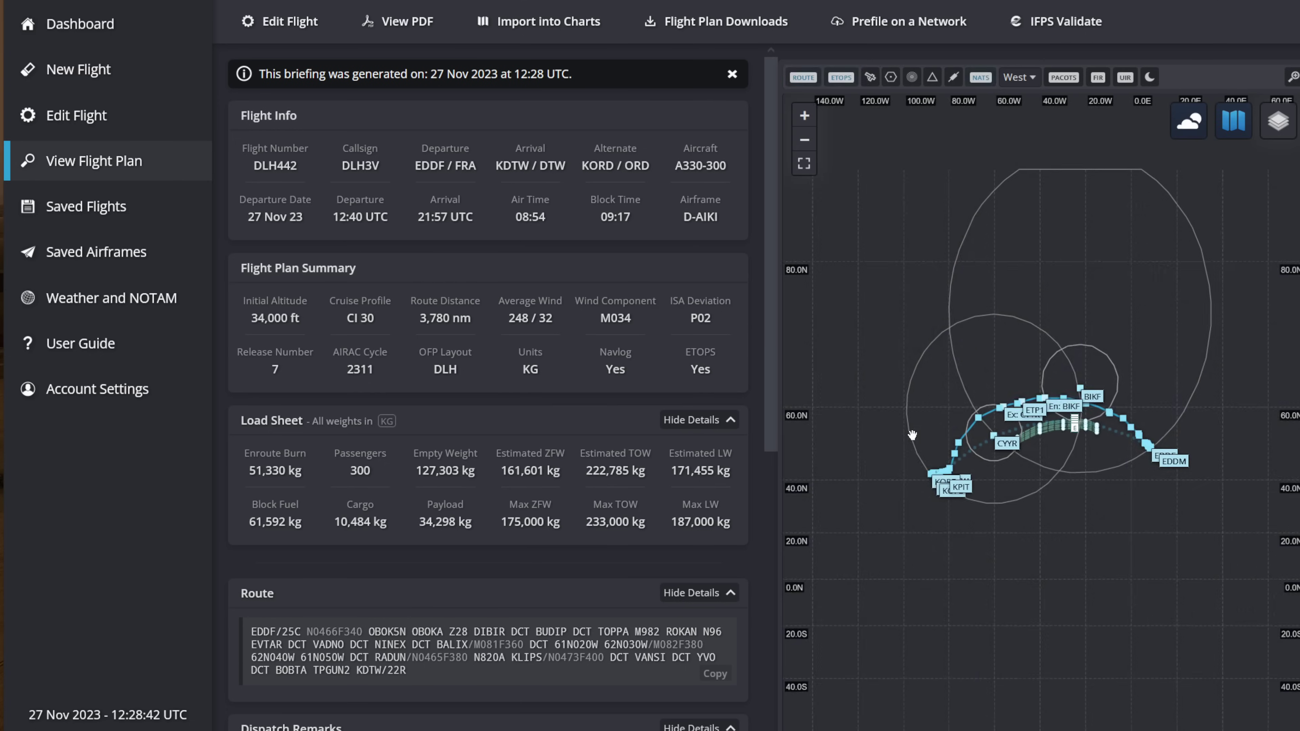
scroll(1041, 409, "up", 3)
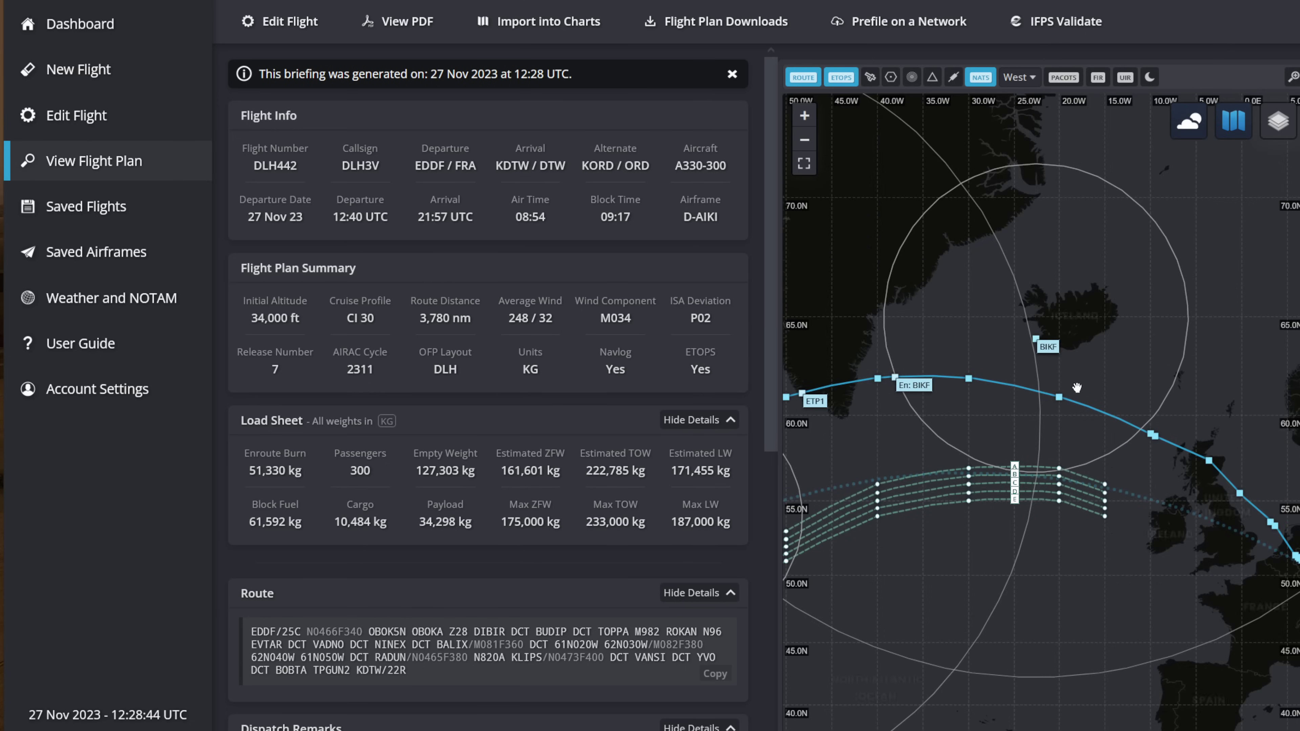
left_click(968, 378)
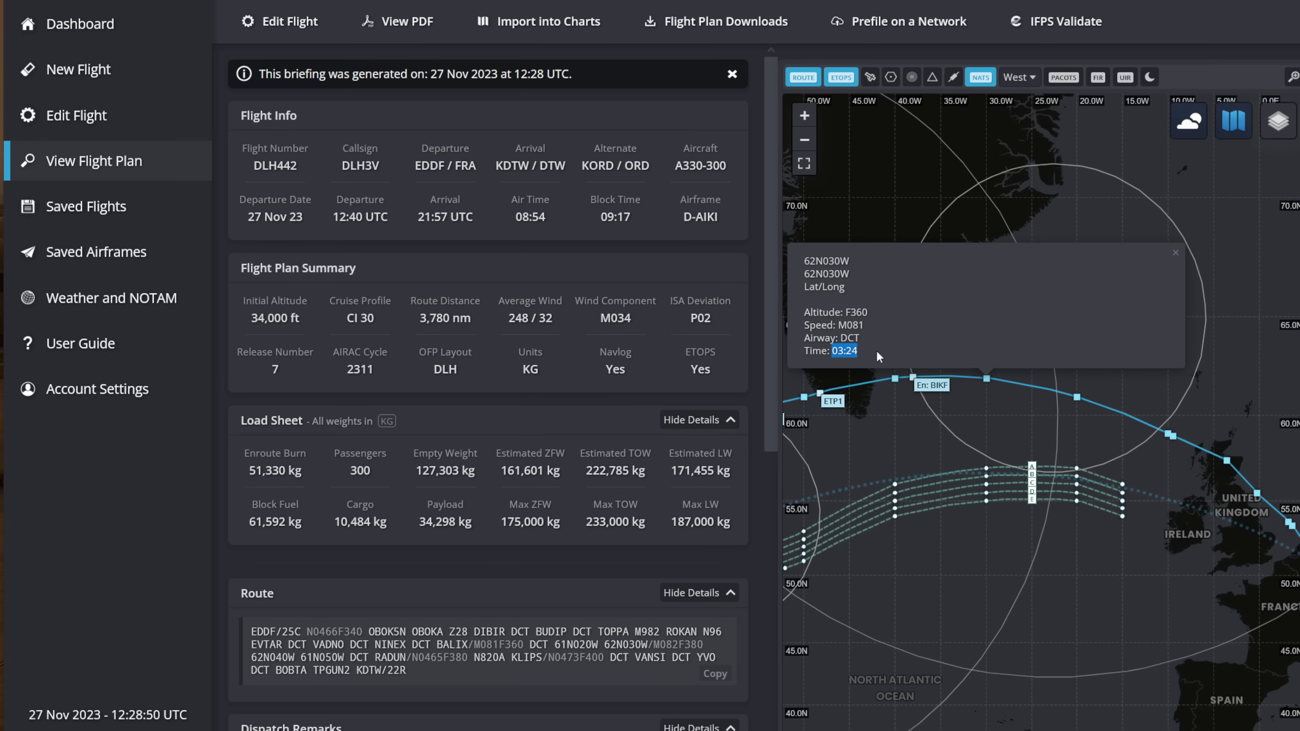
left_click(832, 401)
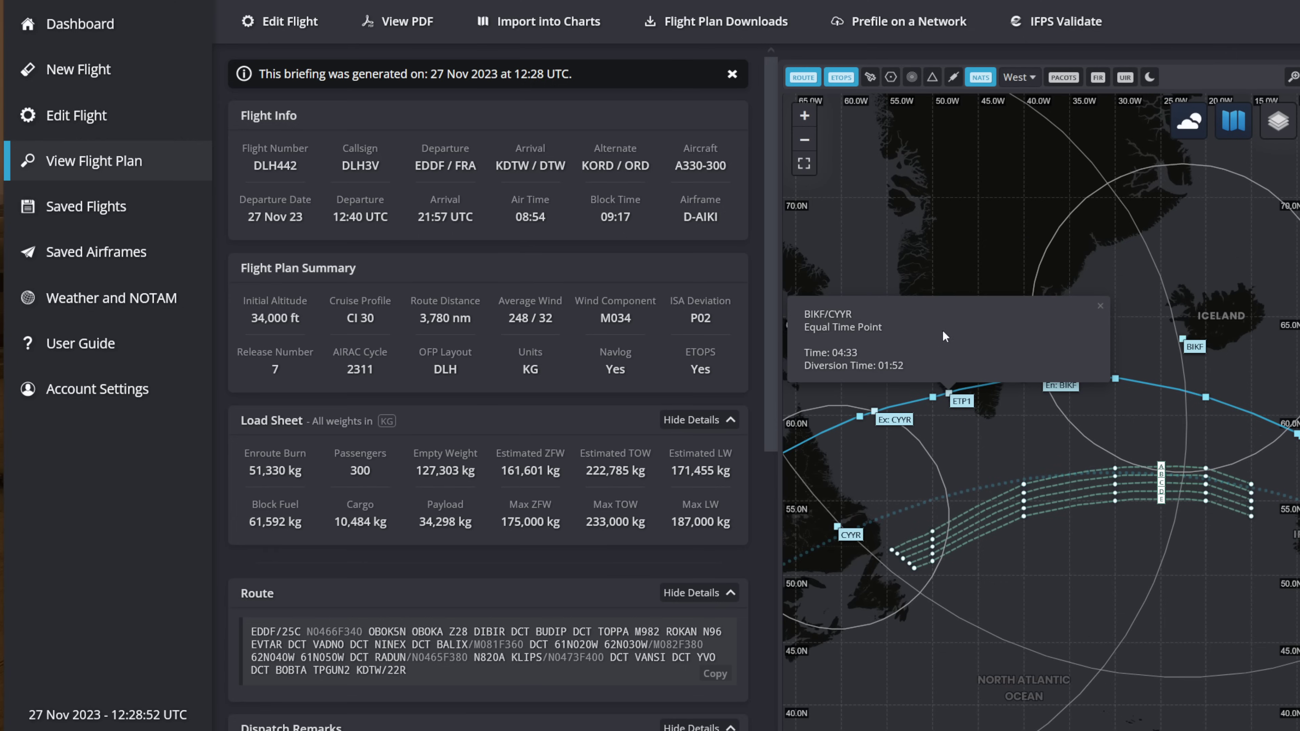
mouse_move(862, 353)
left_mouse_down()
mouse_move(830, 353)
mouse_move(881, 370)
left_mouse_up()
left_click(831, 353)
left_click(839, 352)
left_click(1100, 309)
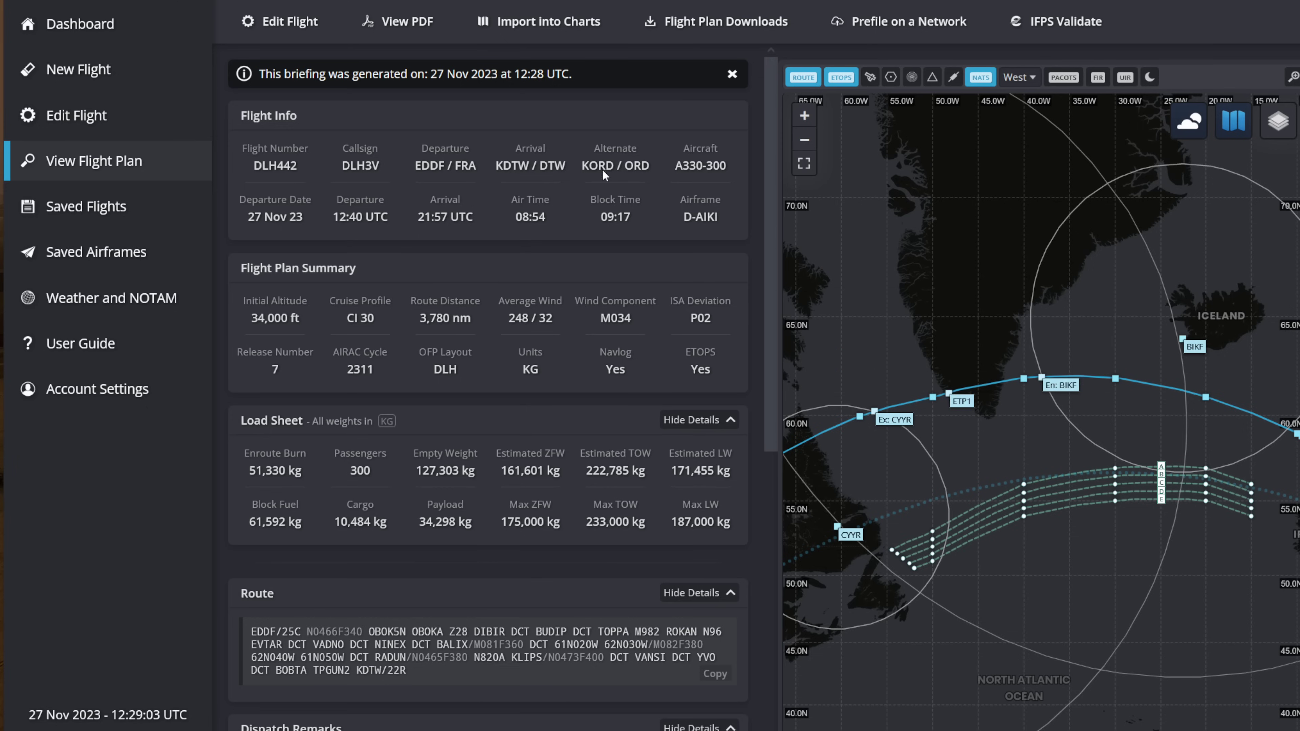
- Reopen the generated flight for editing and show the ETOPS Scenario options
left_click(290, 24)
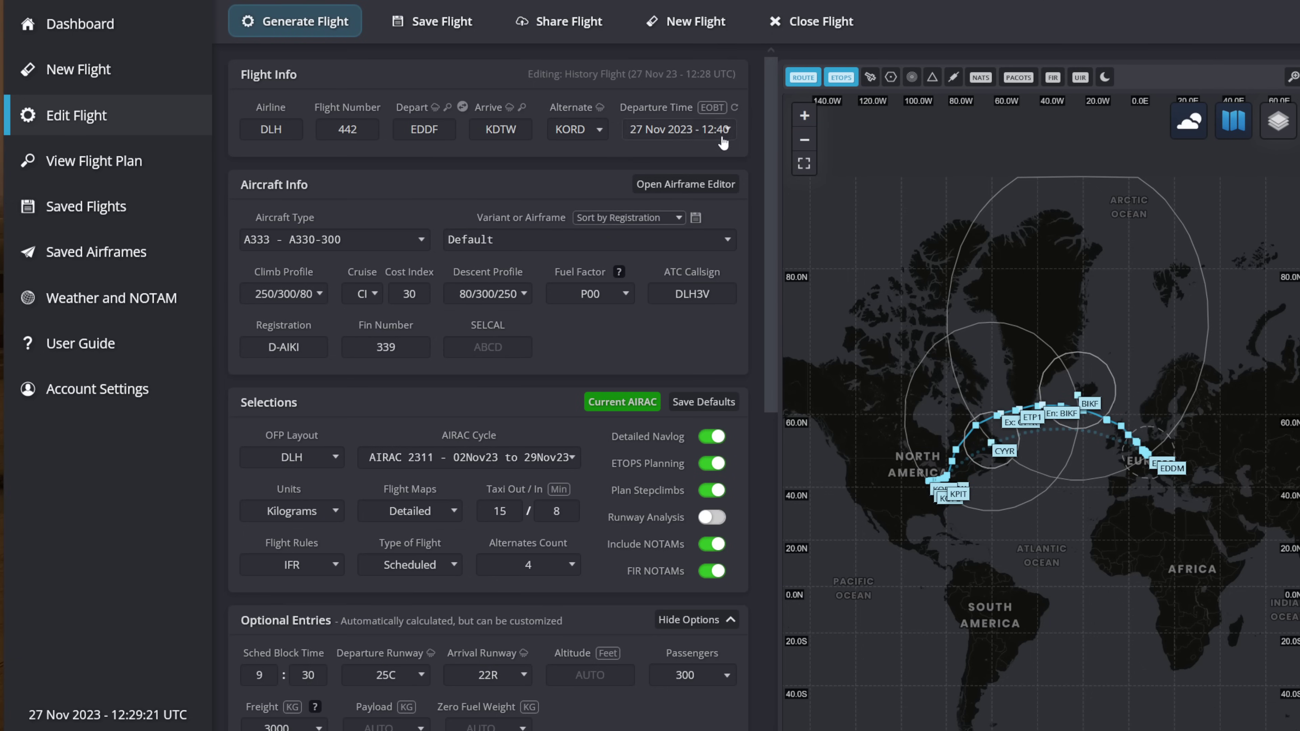
scroll(1048, 343, "up", 3)
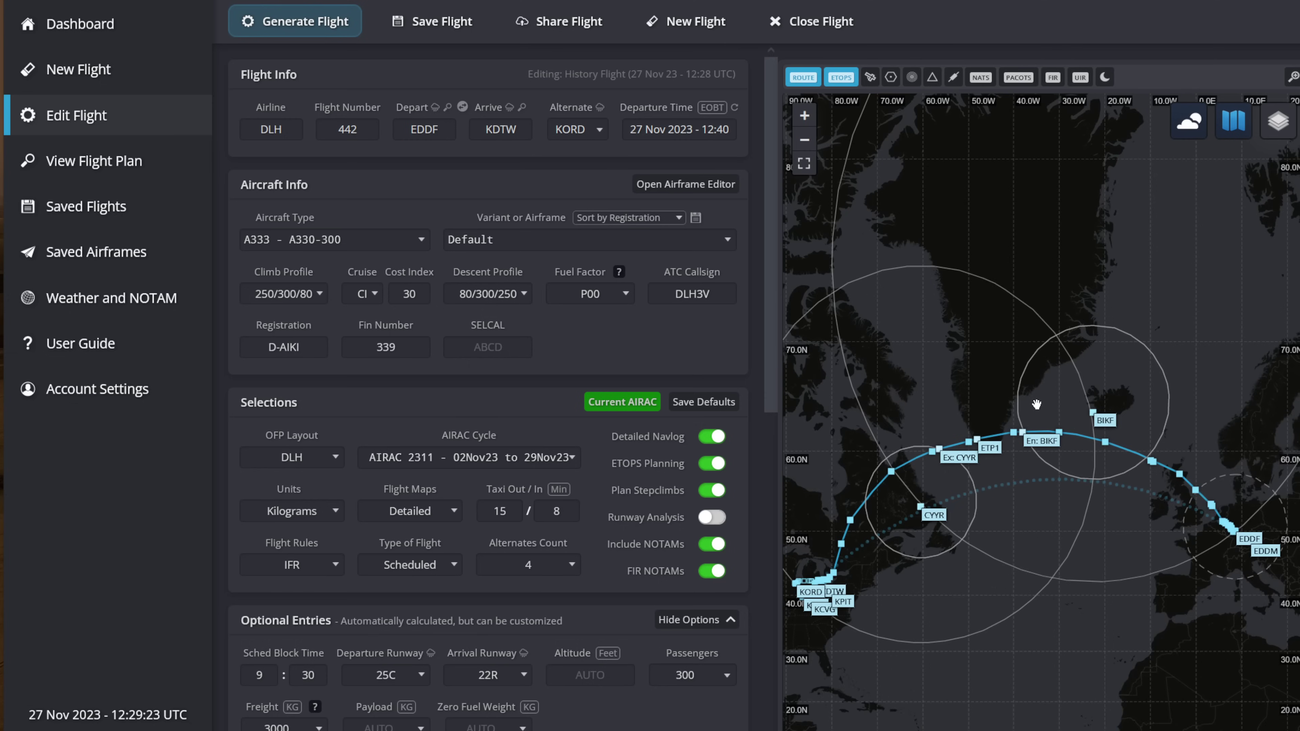
scroll(609, 473, "down", 10)
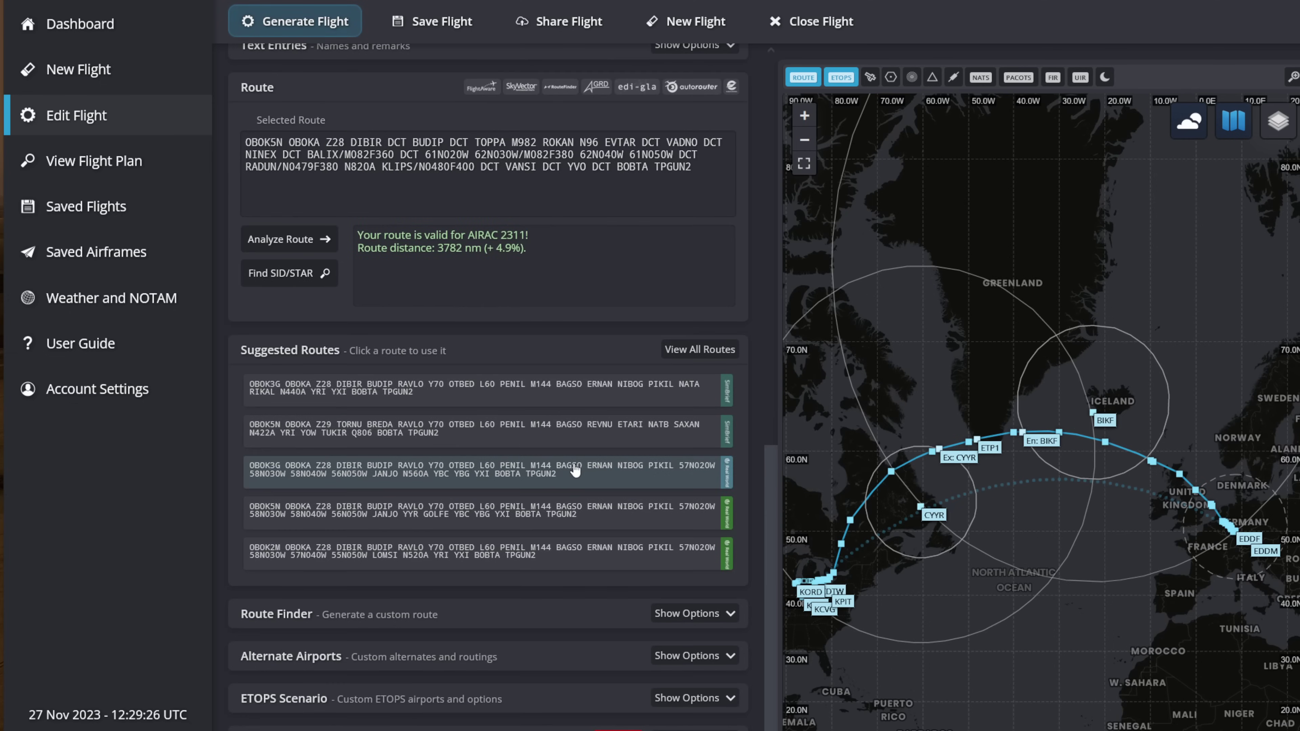
left_click(719, 699)
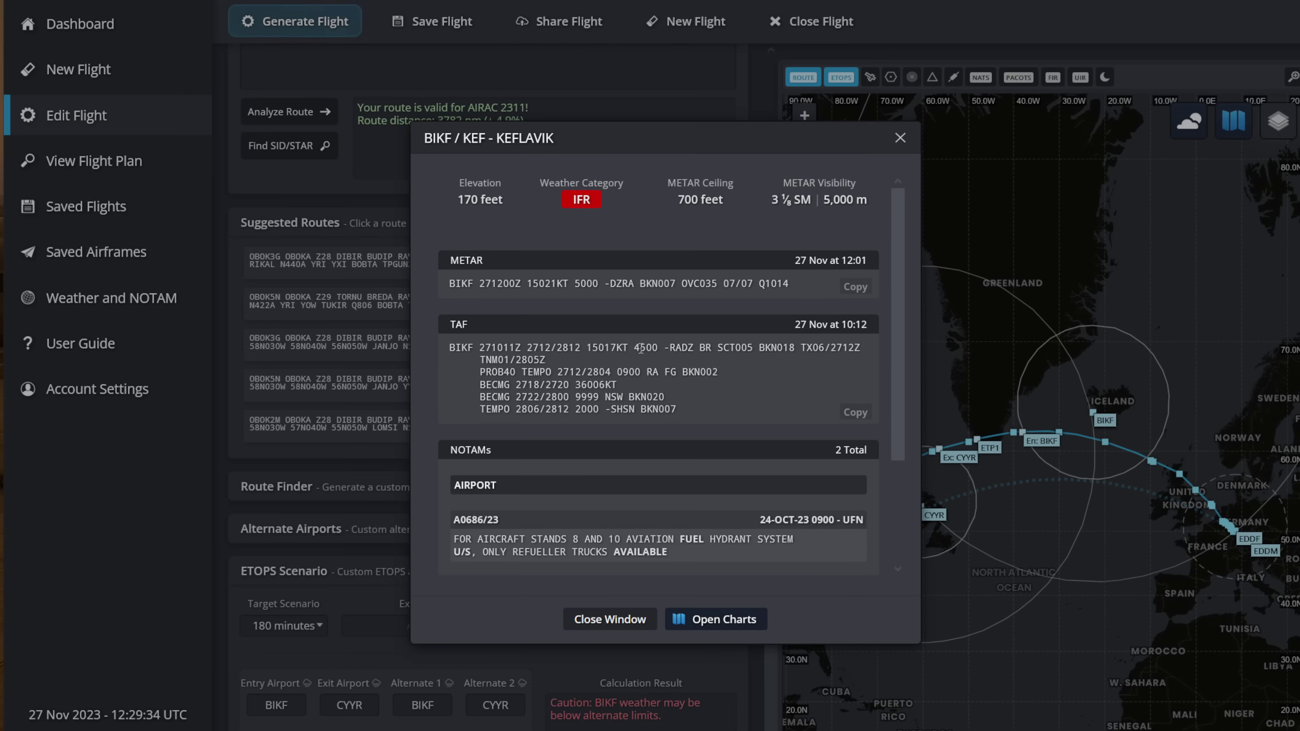
- Read the BIKF TAF, checking the main forecast's visibility and clouds and the PROB40 TEMPO conditions
double_click(641, 348)
left_click_drag(591, 349, 801, 349)
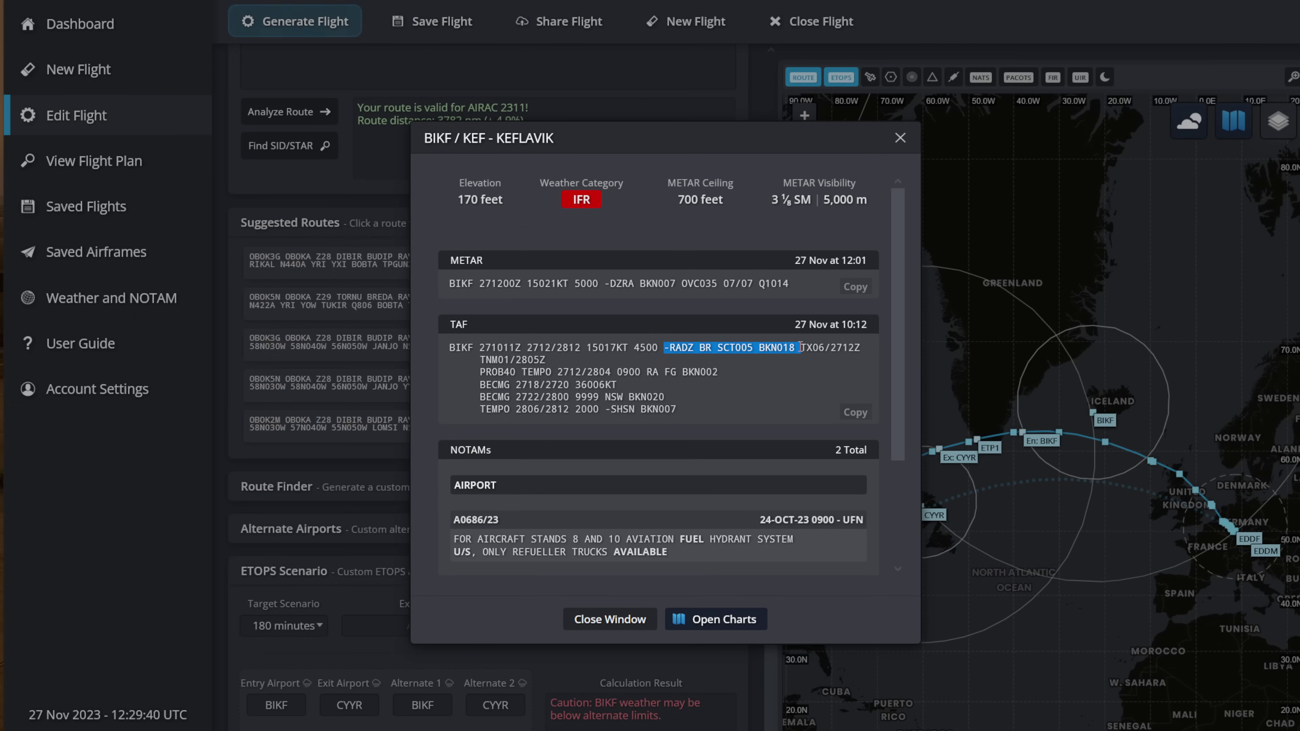
left_click(741, 366)
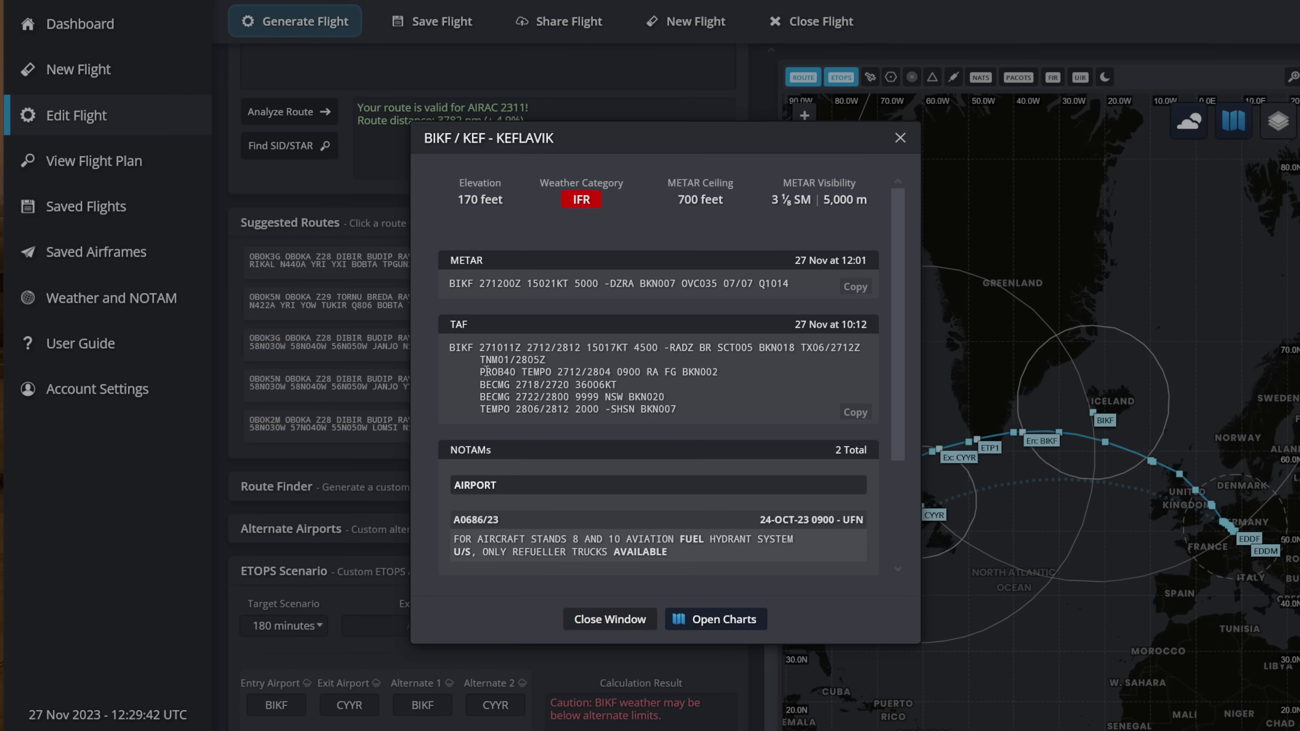
left_click_drag(487, 370, 721, 374)
left_click(617, 374)
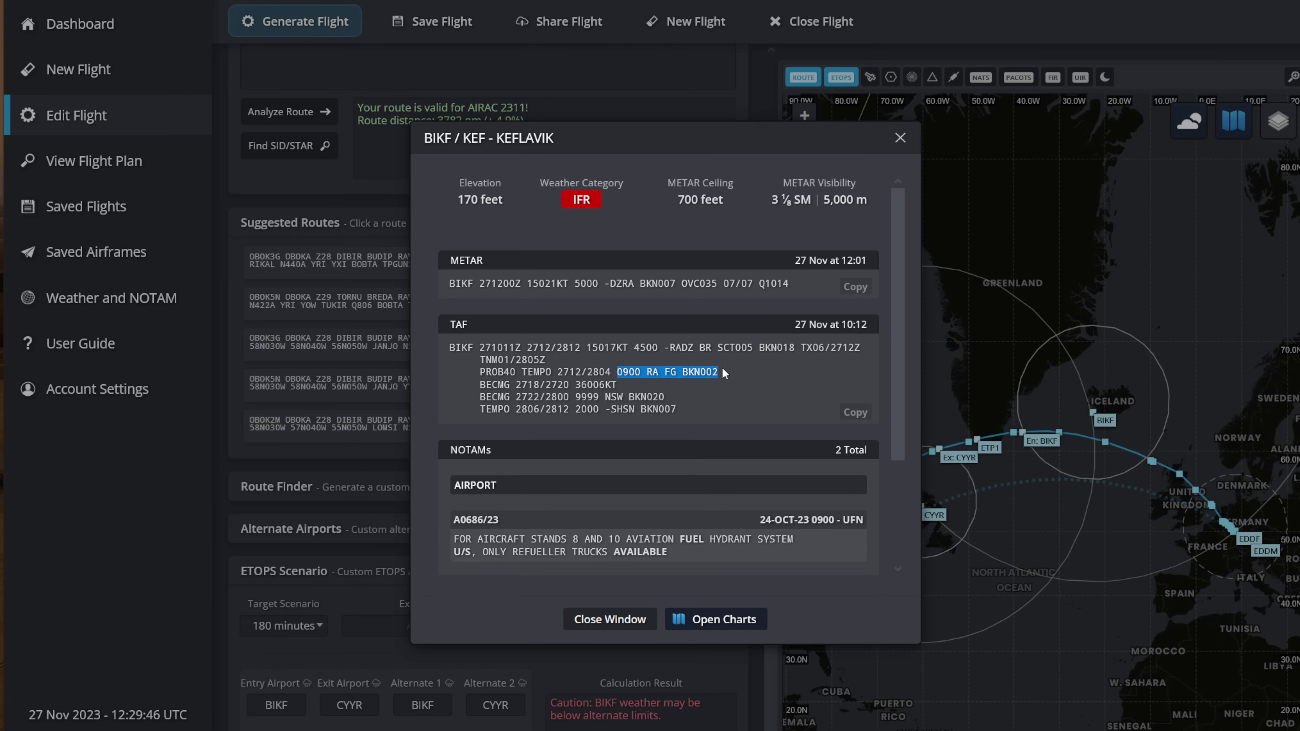
left_click(723, 369)
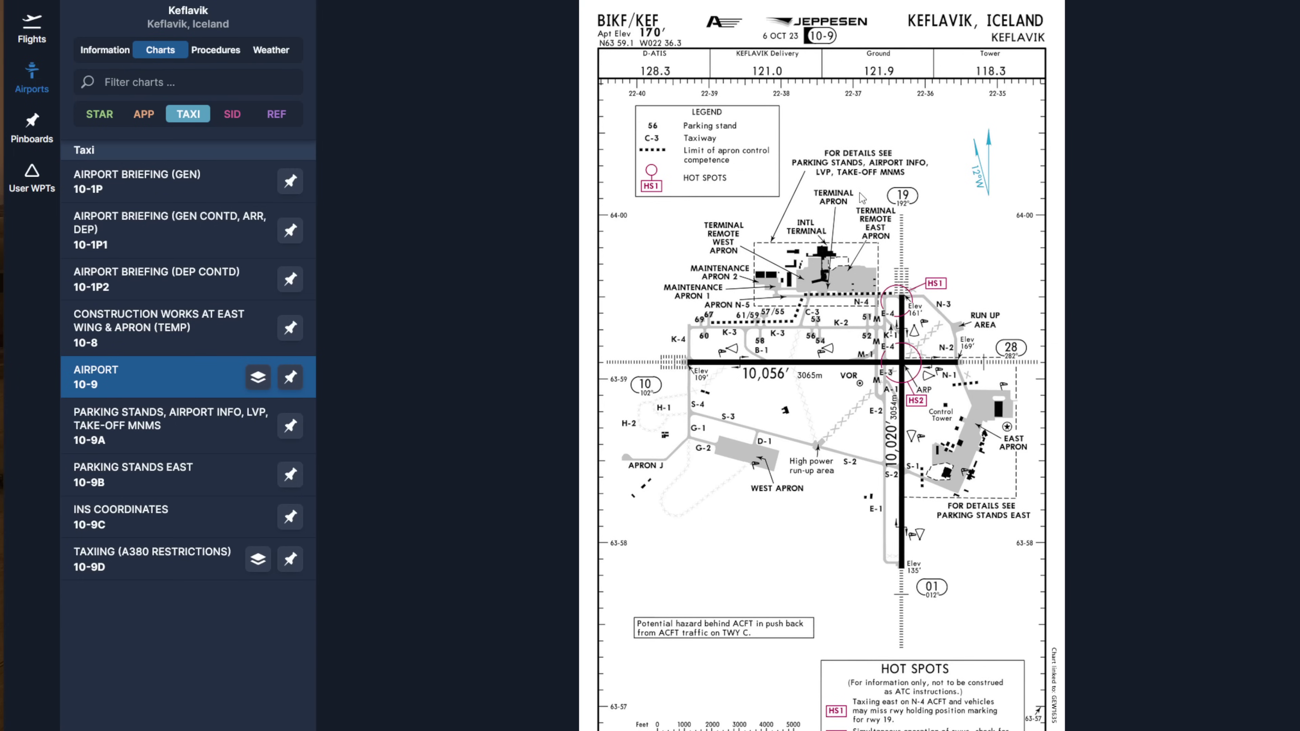
- Switch to the Keflavik charts and examine the landing minima on approach chart ILS Z or LOC Z RWY 10
left_click(143, 116)
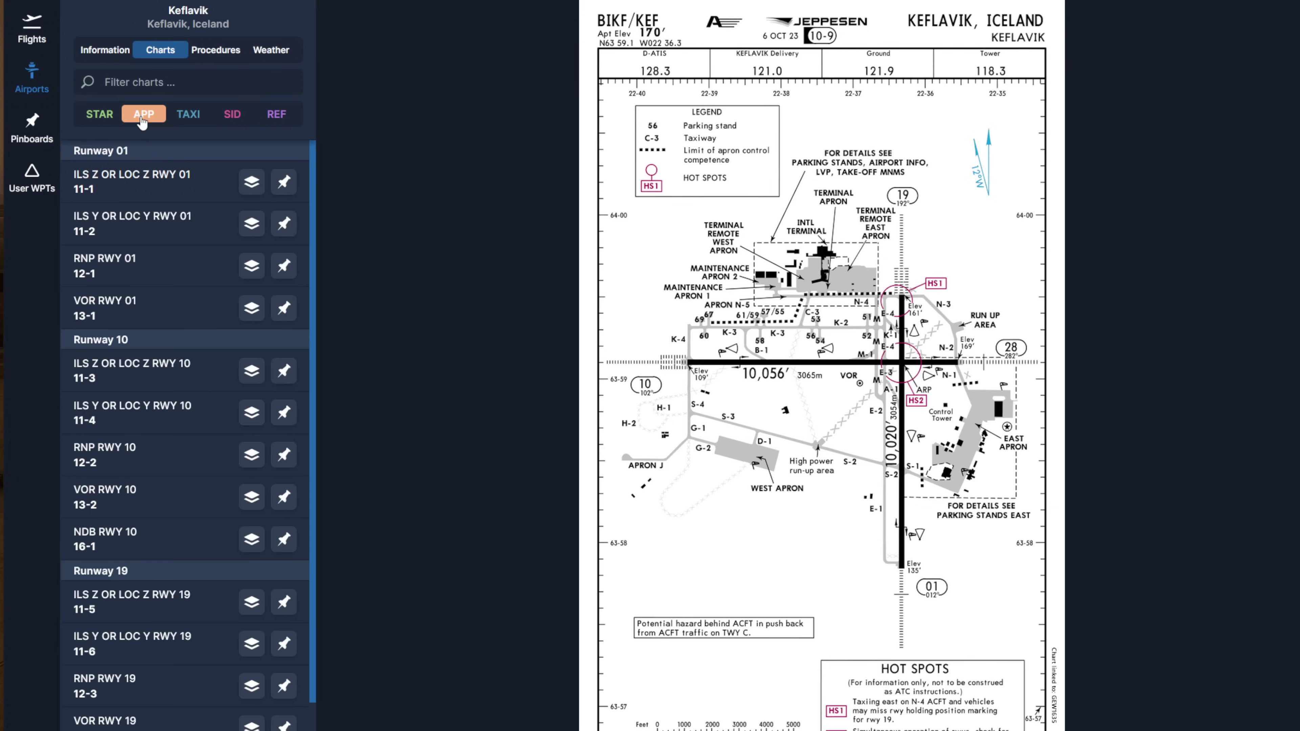
left_click(145, 372)
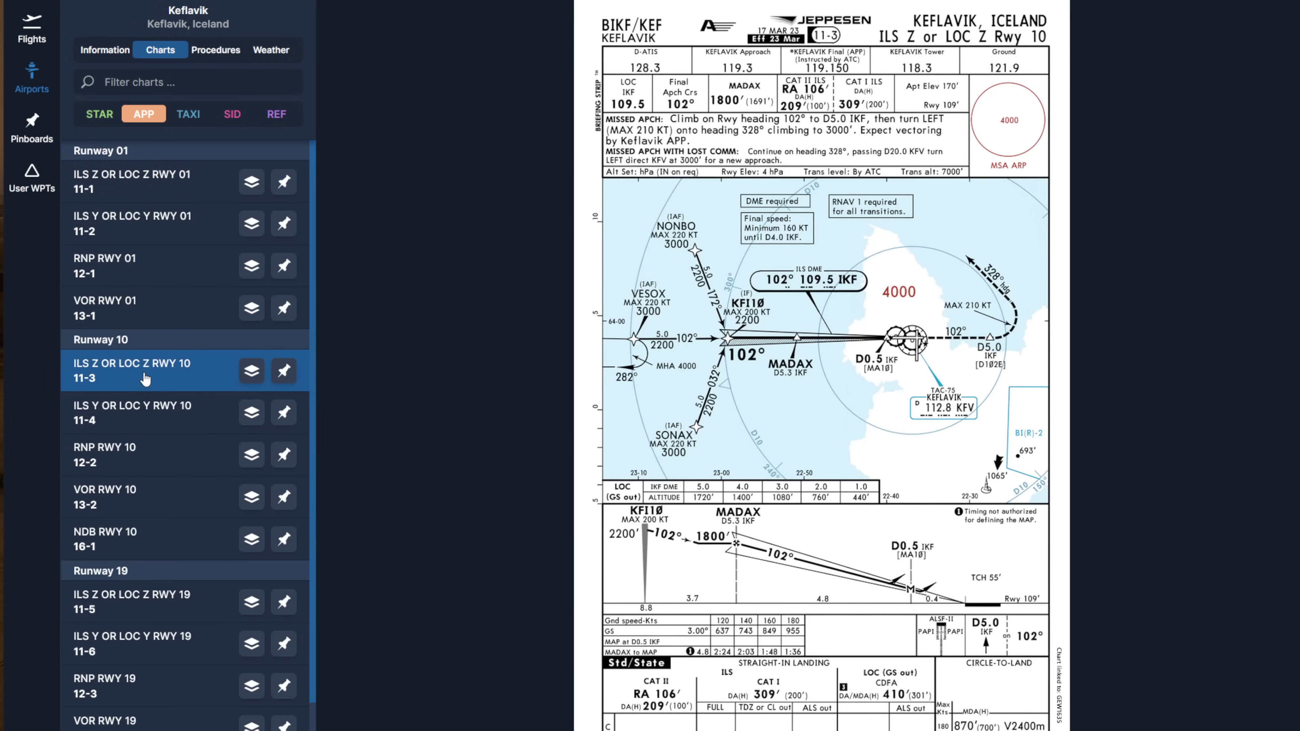
scroll(711, 703, "up", 4)
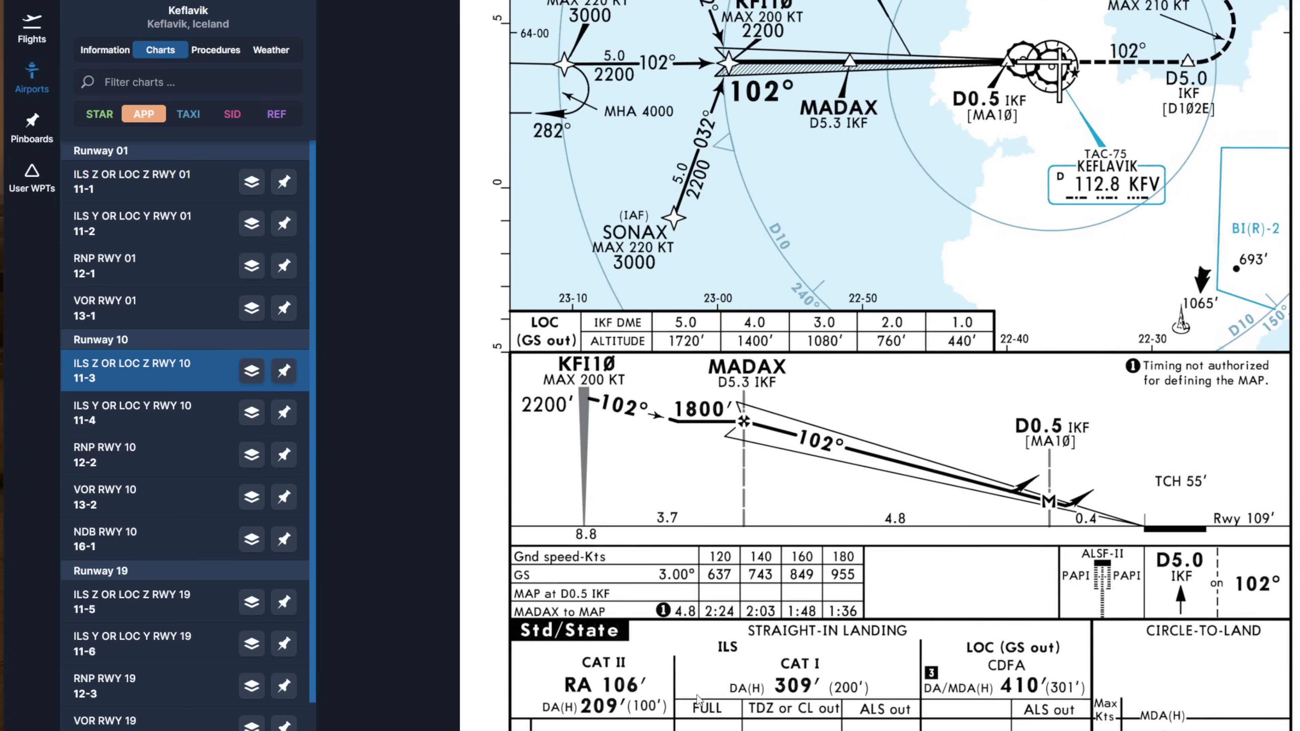
left_click_drag(669, 660, 633, 580)
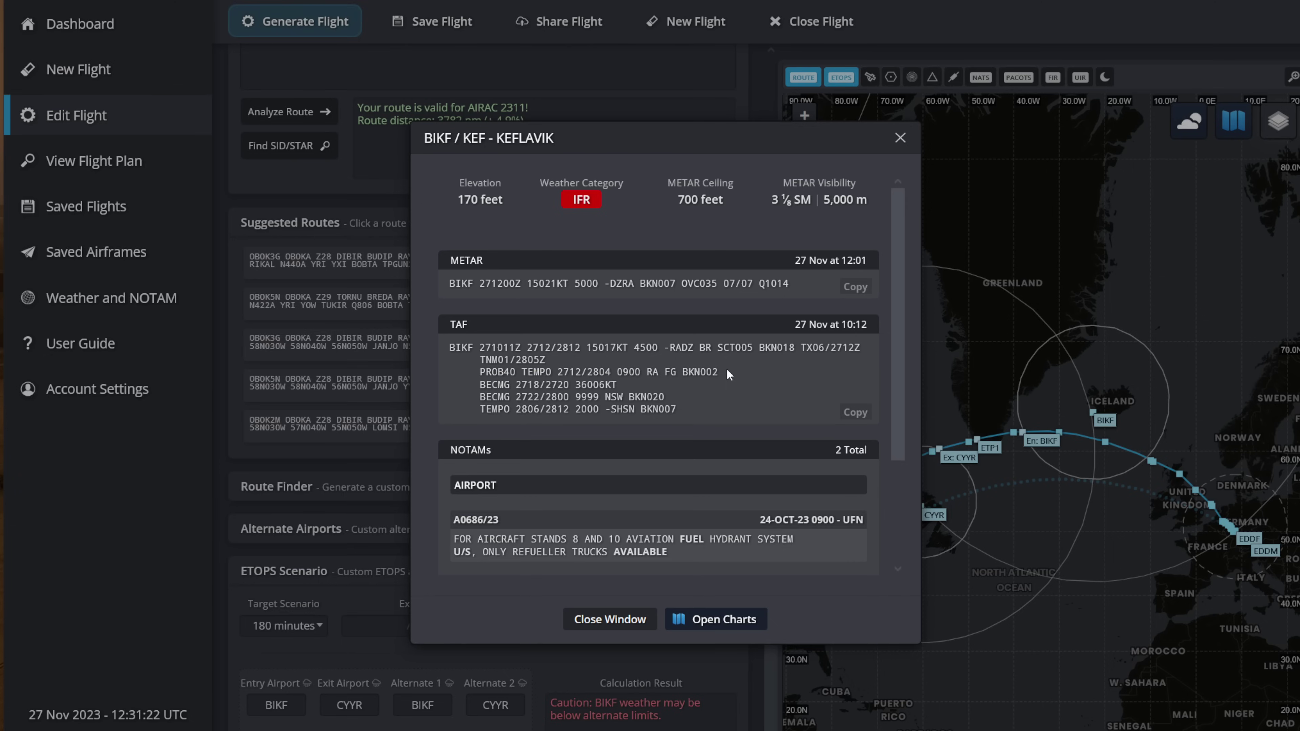
- Recheck the PROB40 visibility in the BIKF TAF and compare it with the landing minima for ILS Z or LOC Z RWY 19
left_click_drag(614, 373, 649, 369)
left_click(649, 368)
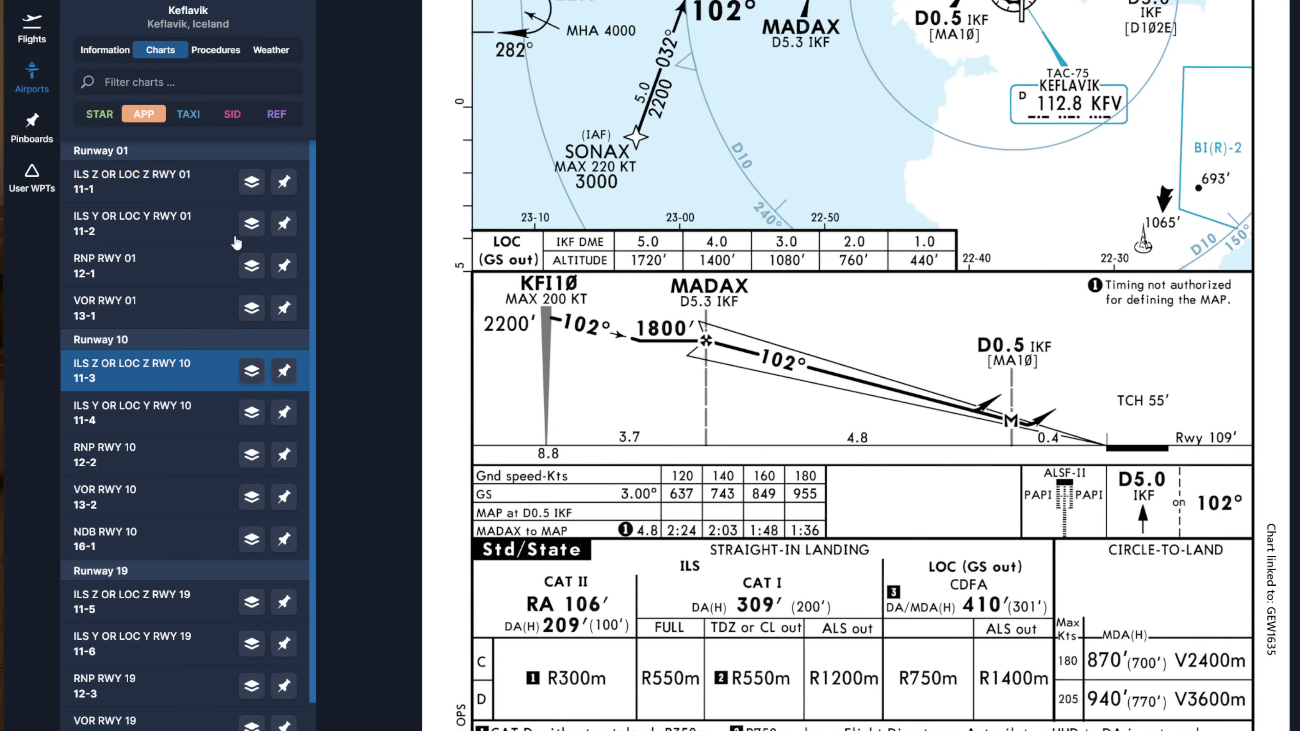
left_click(136, 604)
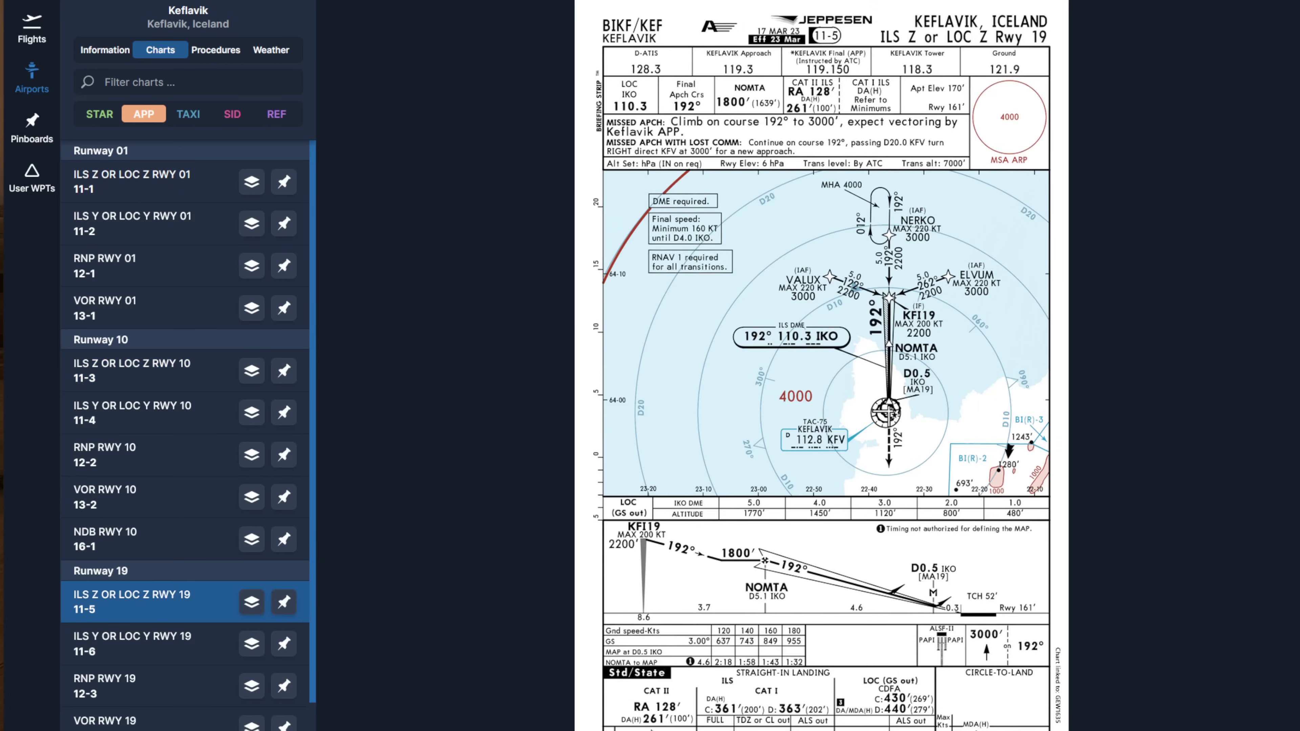
scroll(632, 638, "up", 5)
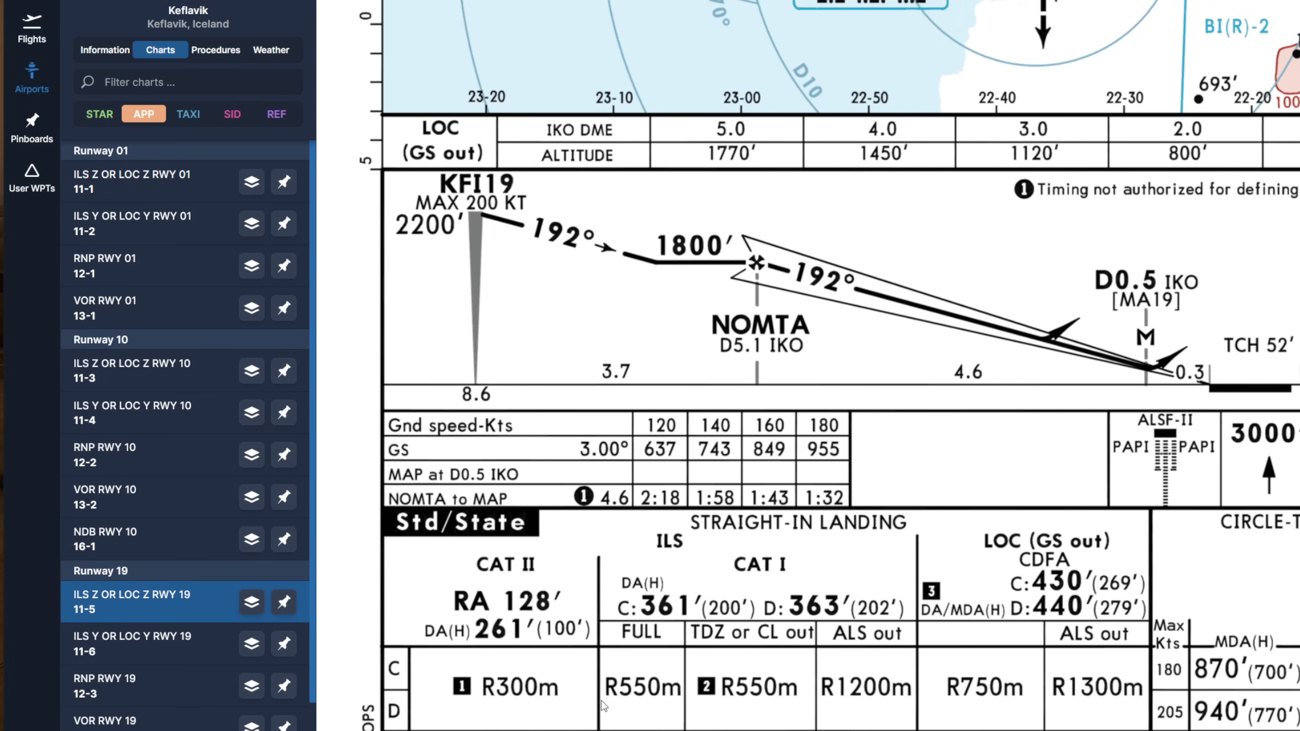
scroll(517, 599, "down", 5)
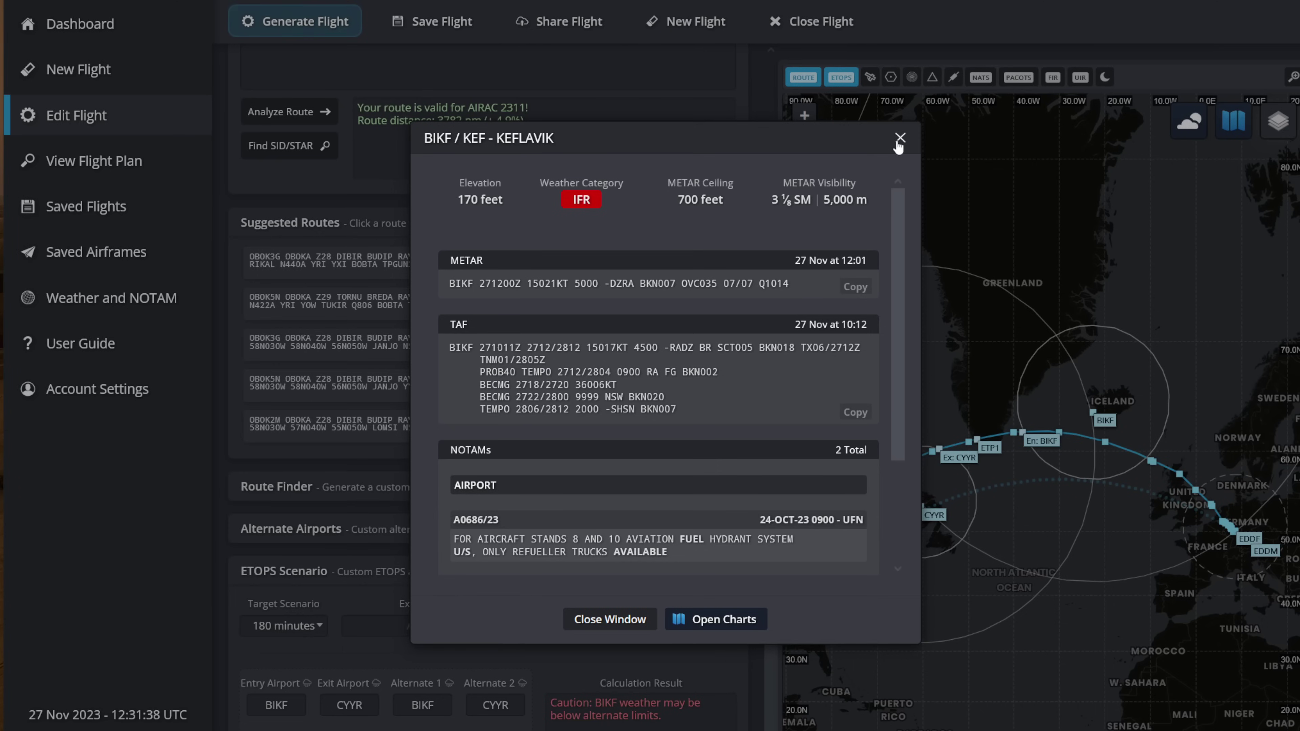
- Close the BIKF weather details, set ETOPS Alternate 1 to EINN, and validate the 180-minute scenario
left_click(899, 139)
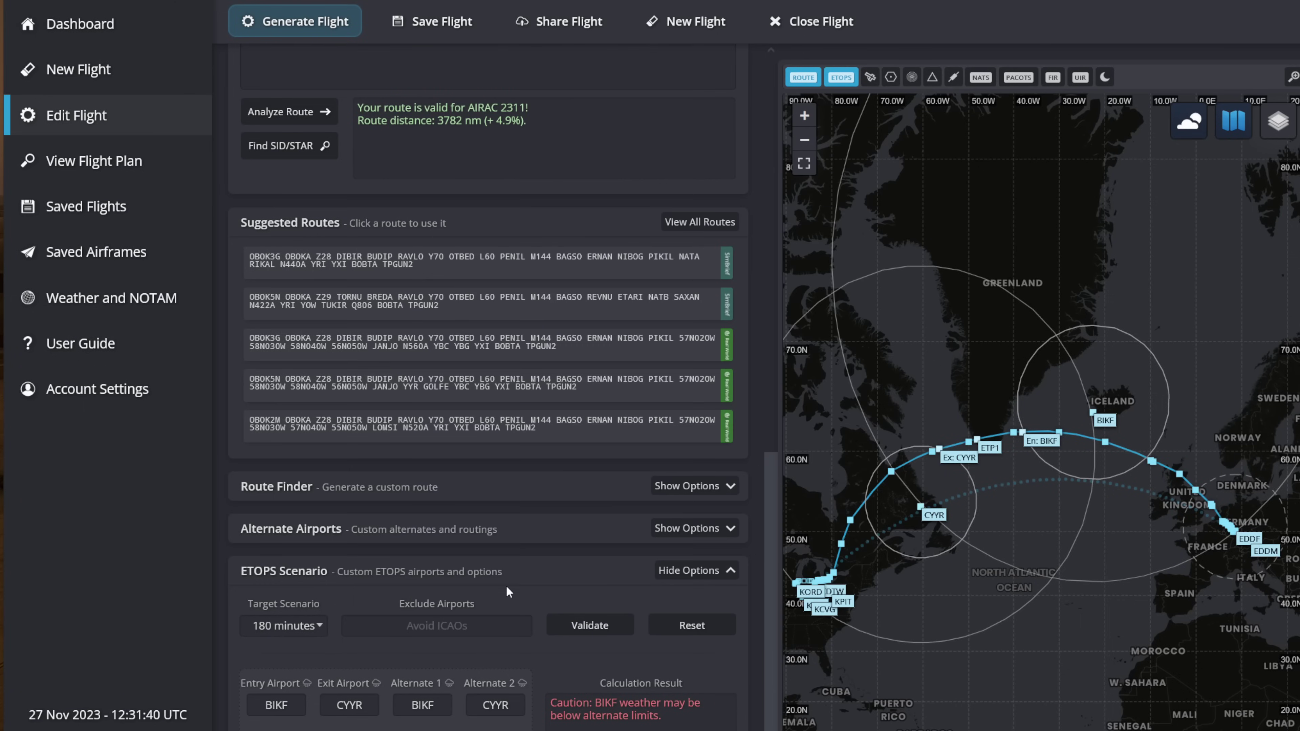
scroll(508, 591, "down", 2)
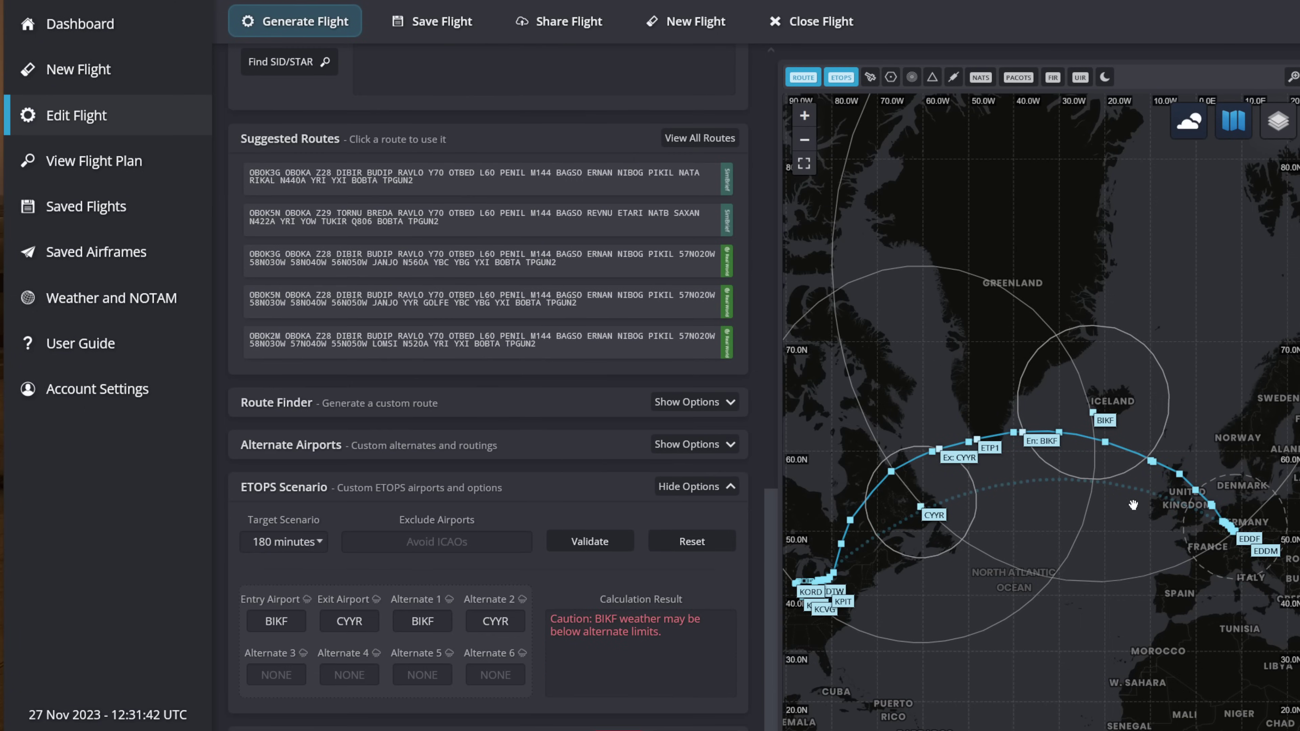
scroll(1110, 429, "up", 1)
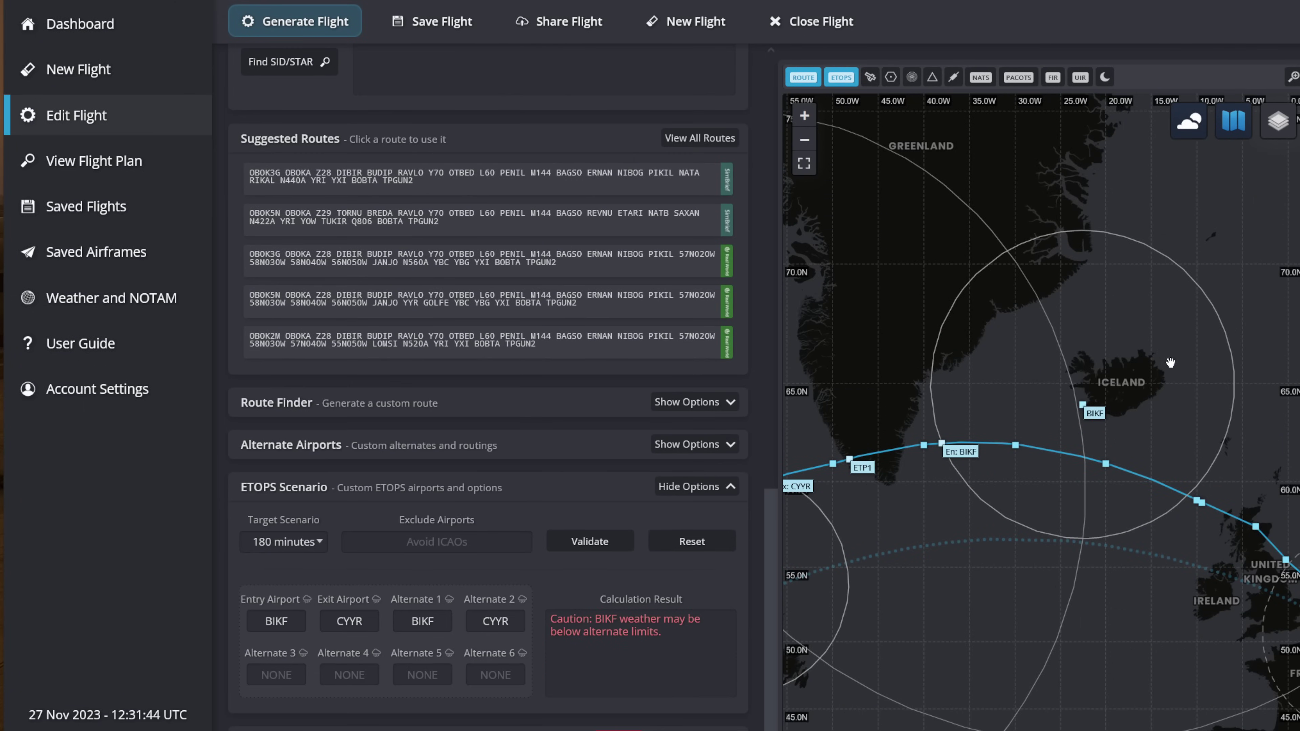
left_click_drag(1157, 487, 1041, 309)
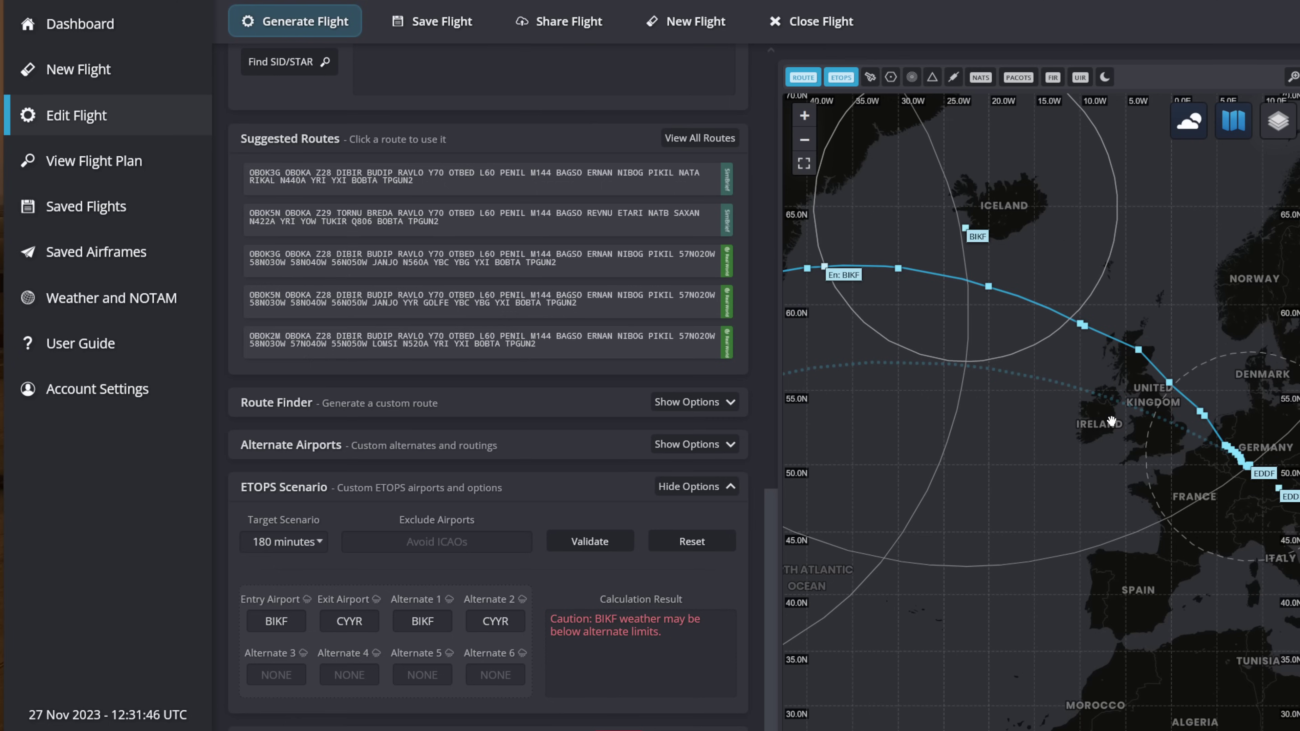
left_click(417, 620)
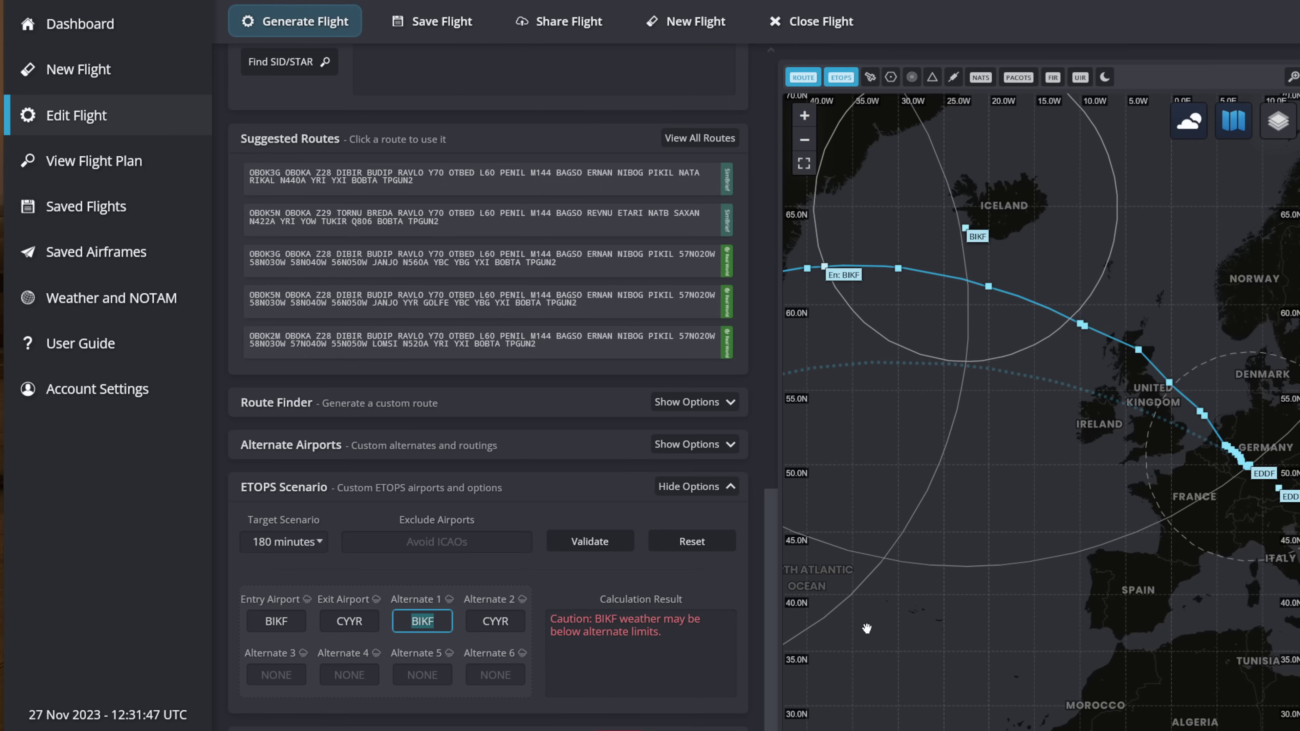
type("EINN")
left_click(595, 547)
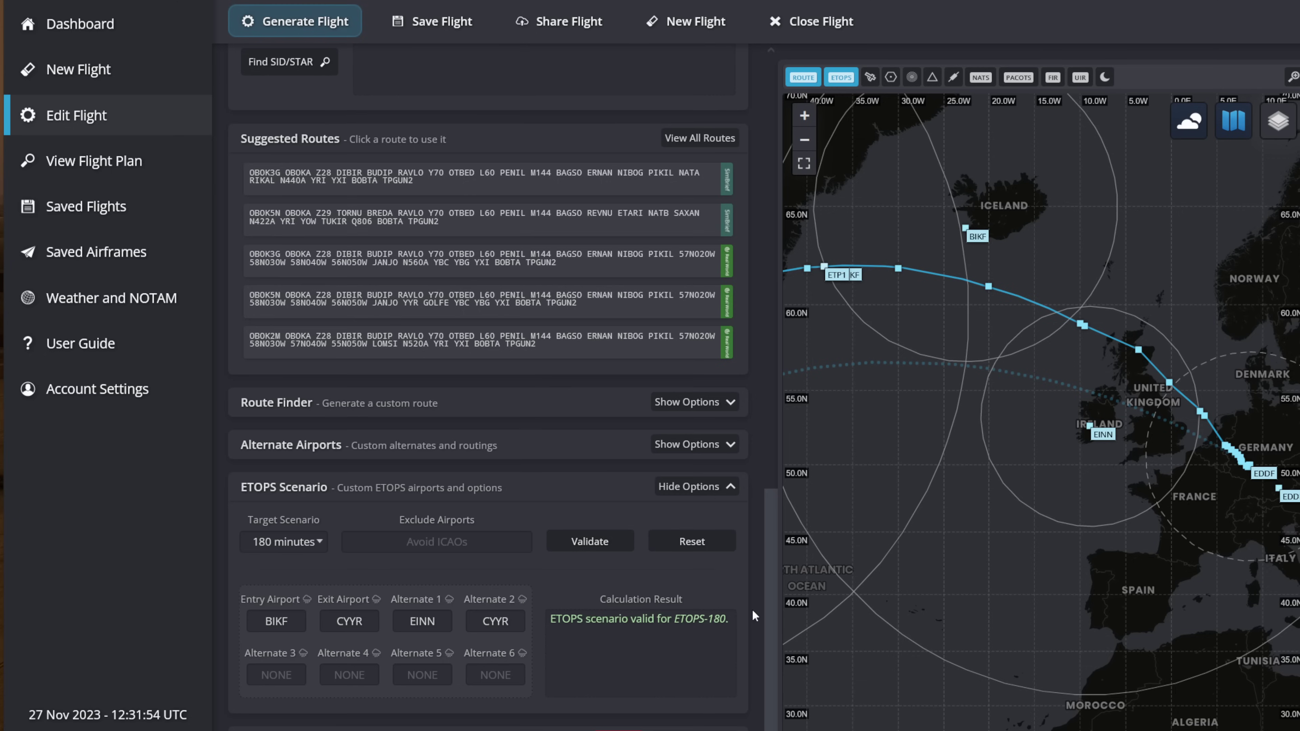
left_click_drag(725, 621, 557, 636)
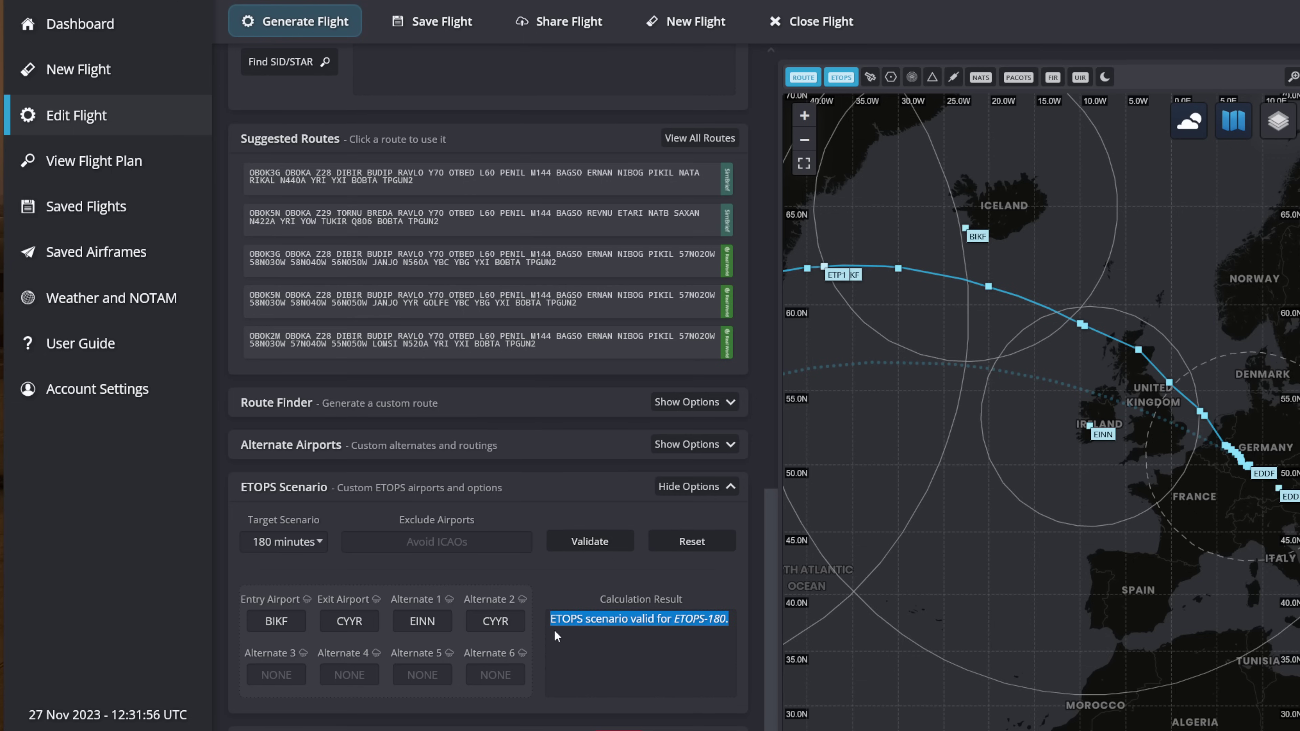
left_click(556, 636)
- Open the EINN airport weather details and read the NOTAMs, checking when the newest one takes effect
left_click(450, 600)
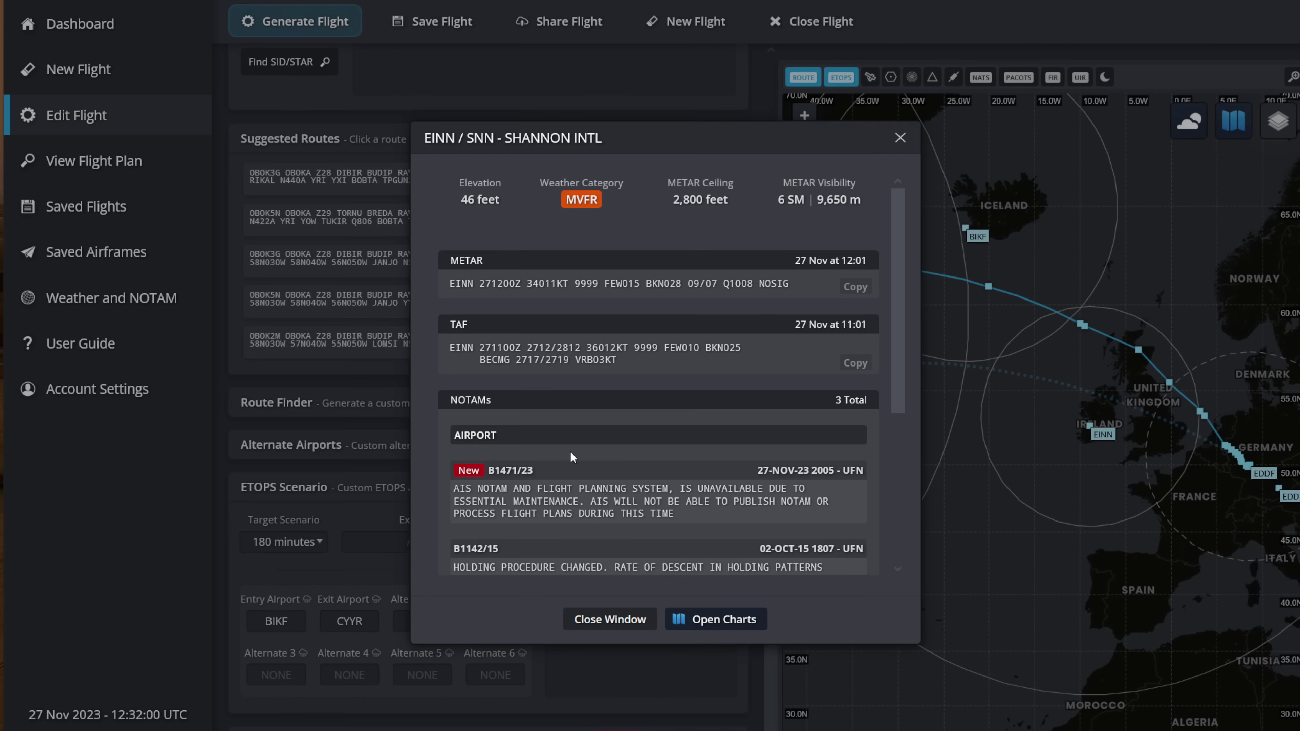
scroll(695, 432, "down", 2)
scroll(665, 404, "down", 3)
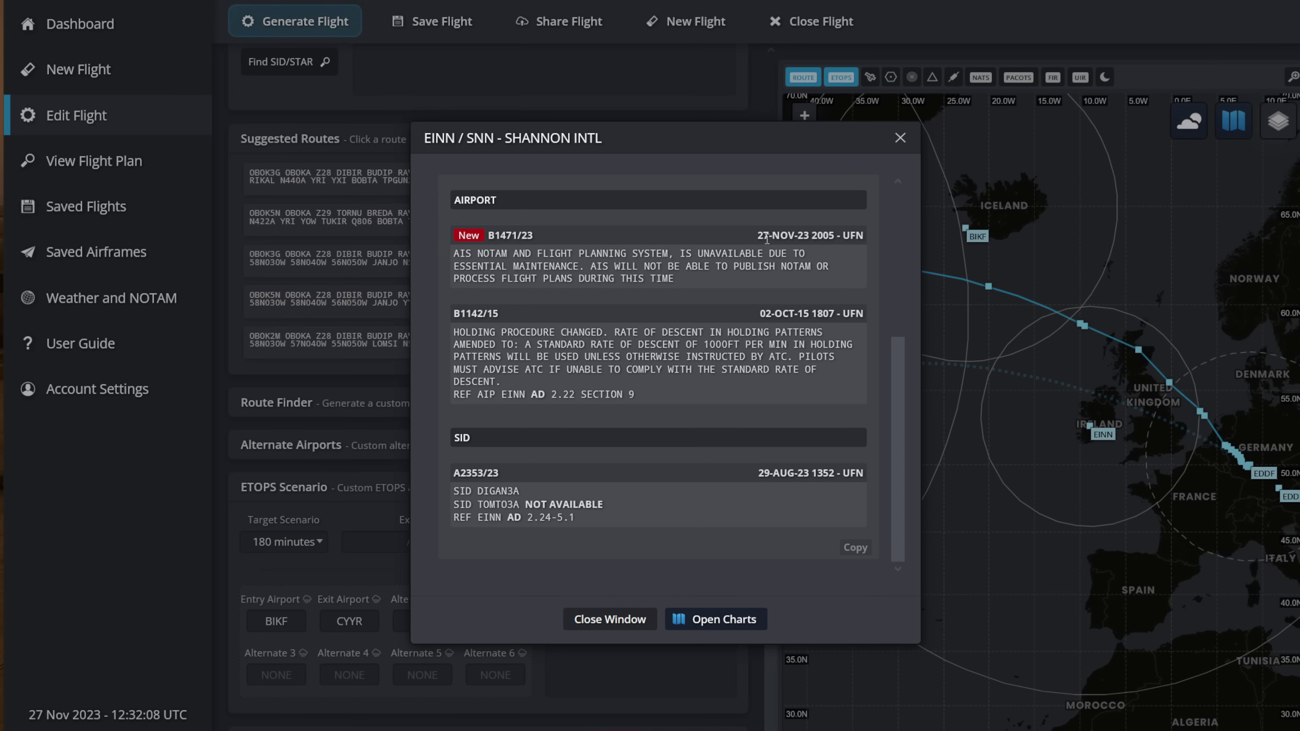
left_click_drag(716, 255, 856, 231)
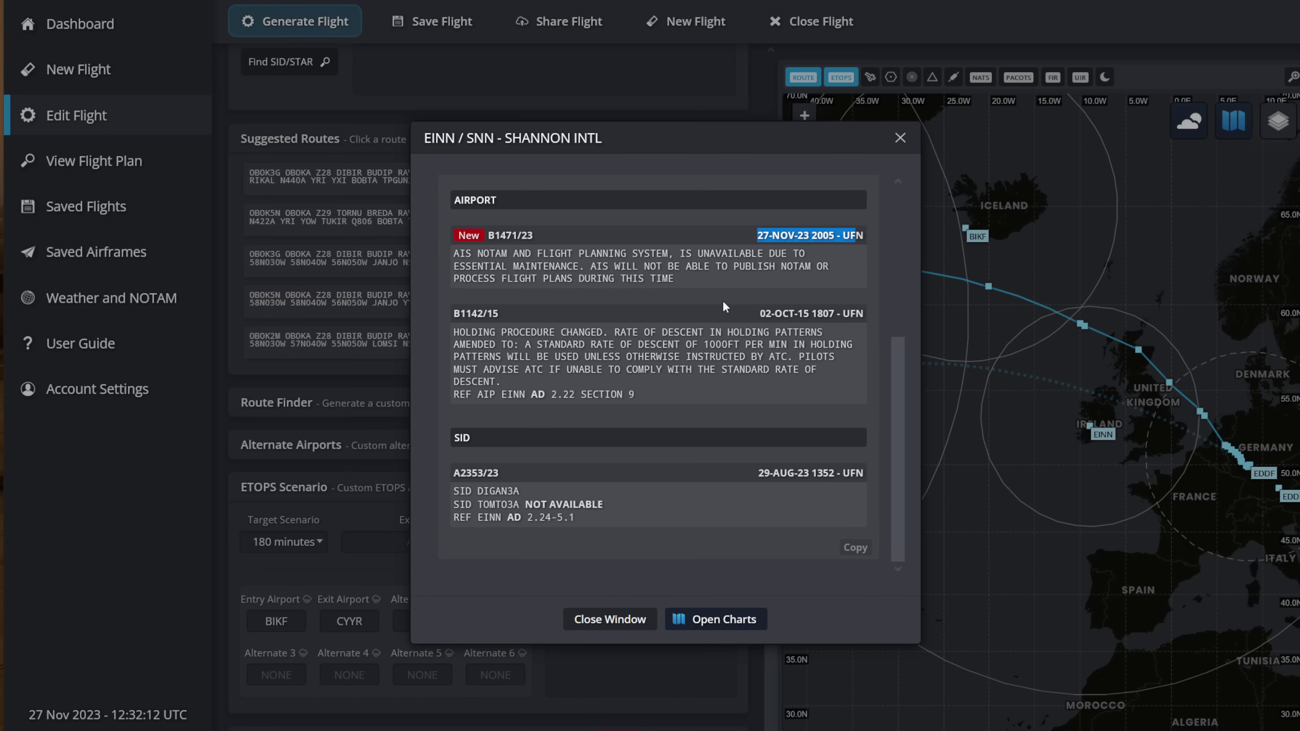
left_click(703, 299)
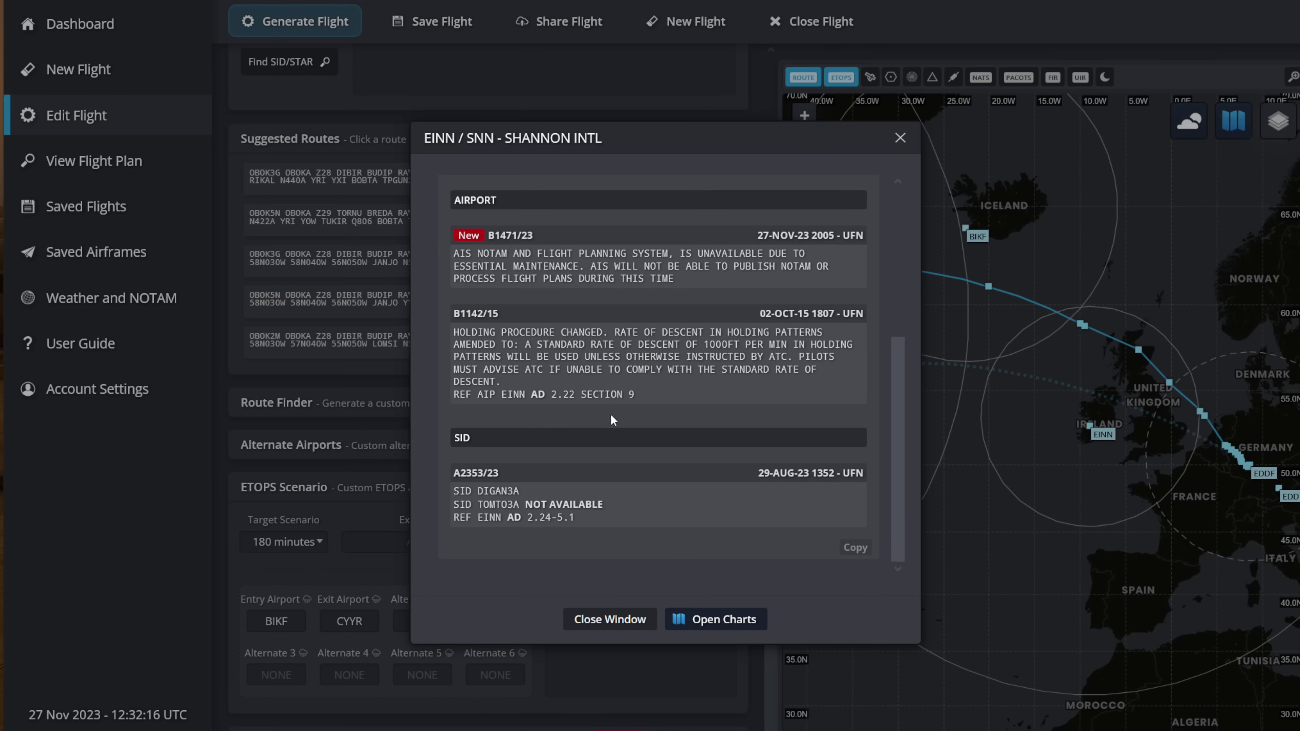
scroll(614, 420, "up", 5)
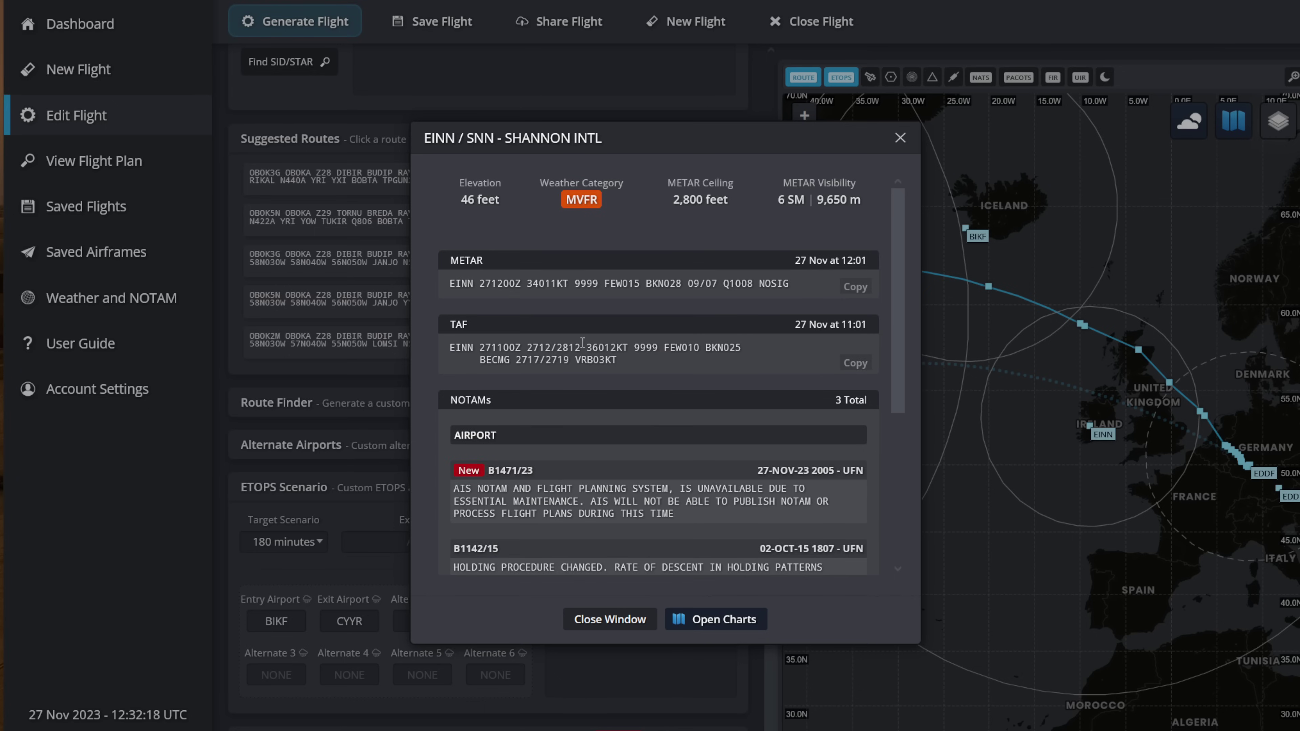
- Read the EINN TAF, checking the forecast wind, visibility and cloud layers
left_click_drag(585, 348, 756, 353)
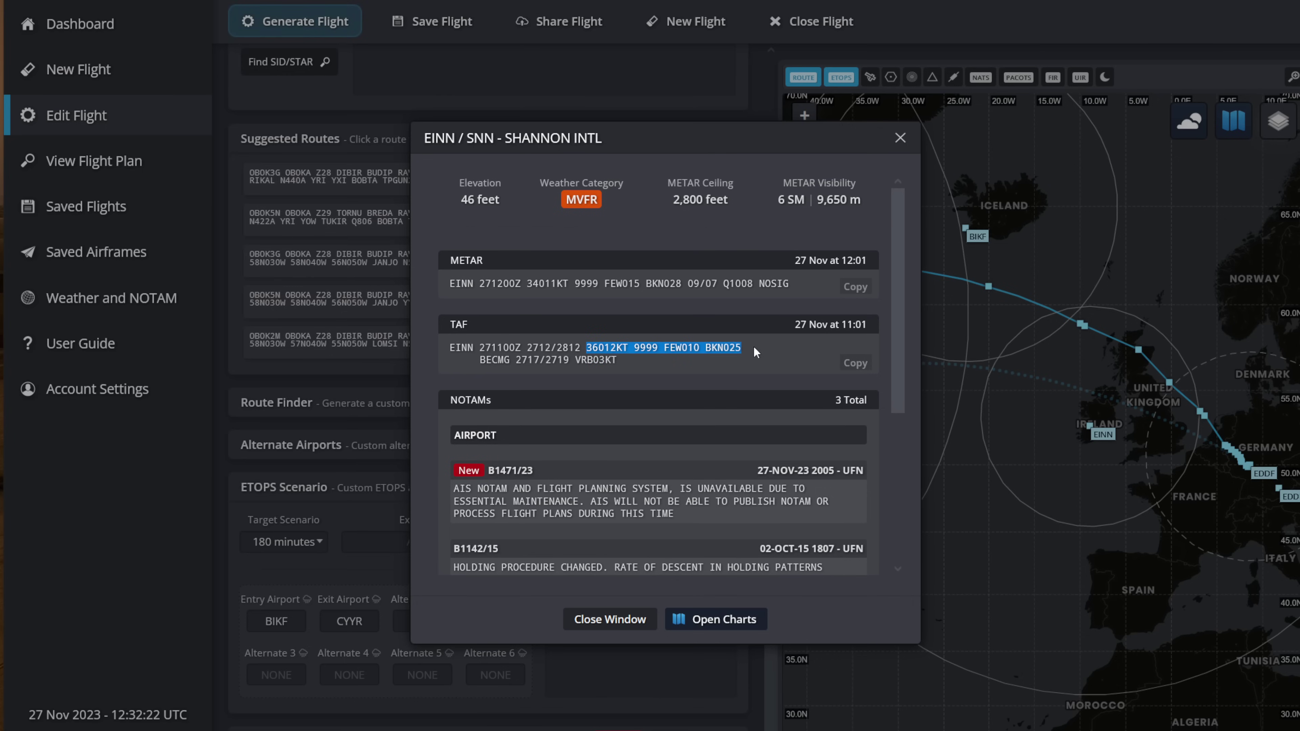
left_click(756, 352)
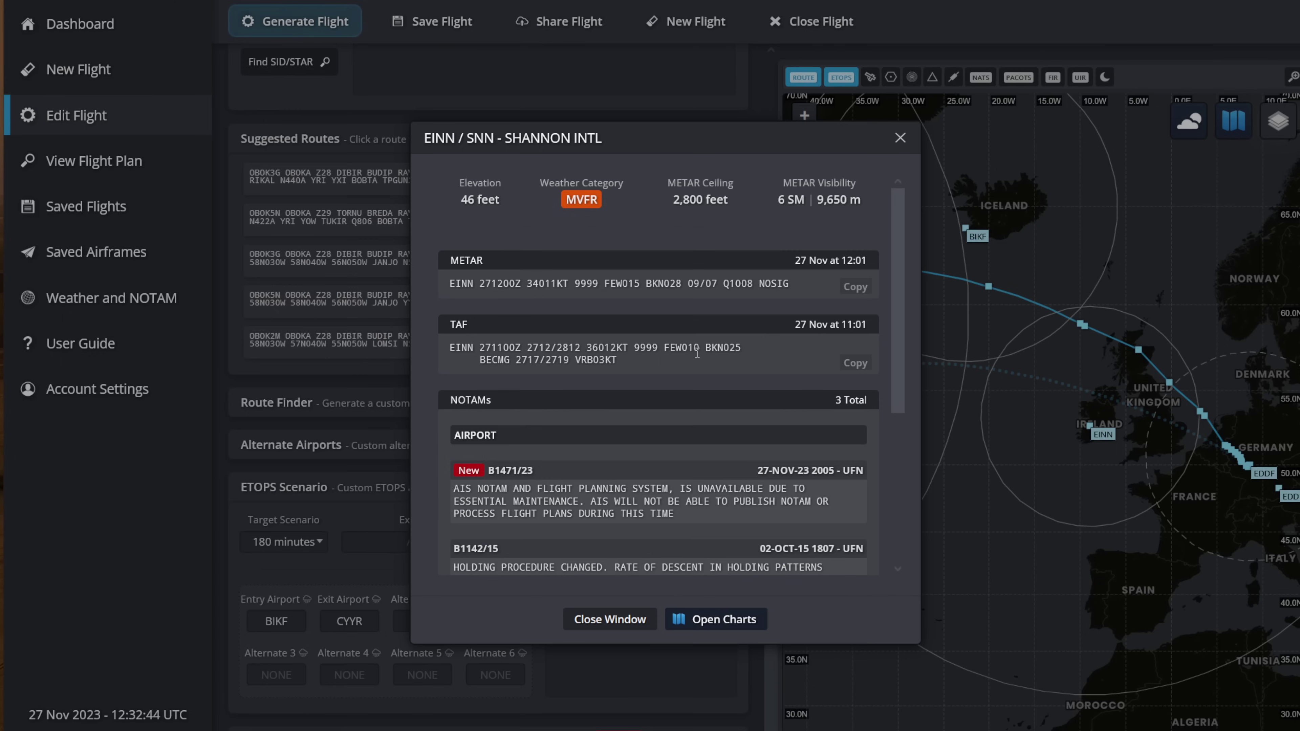
left_click_drag(697, 352, 710, 353)
left_click(709, 352)
left_click_drag(707, 350, 776, 355)
left_click(738, 348)
triple_click(708, 360)
double_click(706, 348)
left_click(676, 347)
left_click_drag(659, 347, 627, 348)
left_click(626, 348)
- Switch to the Shannon charts, view airport chart 10-9, and examine the landing minima on ILS or LOC RWY 24
left_click(705, 624)
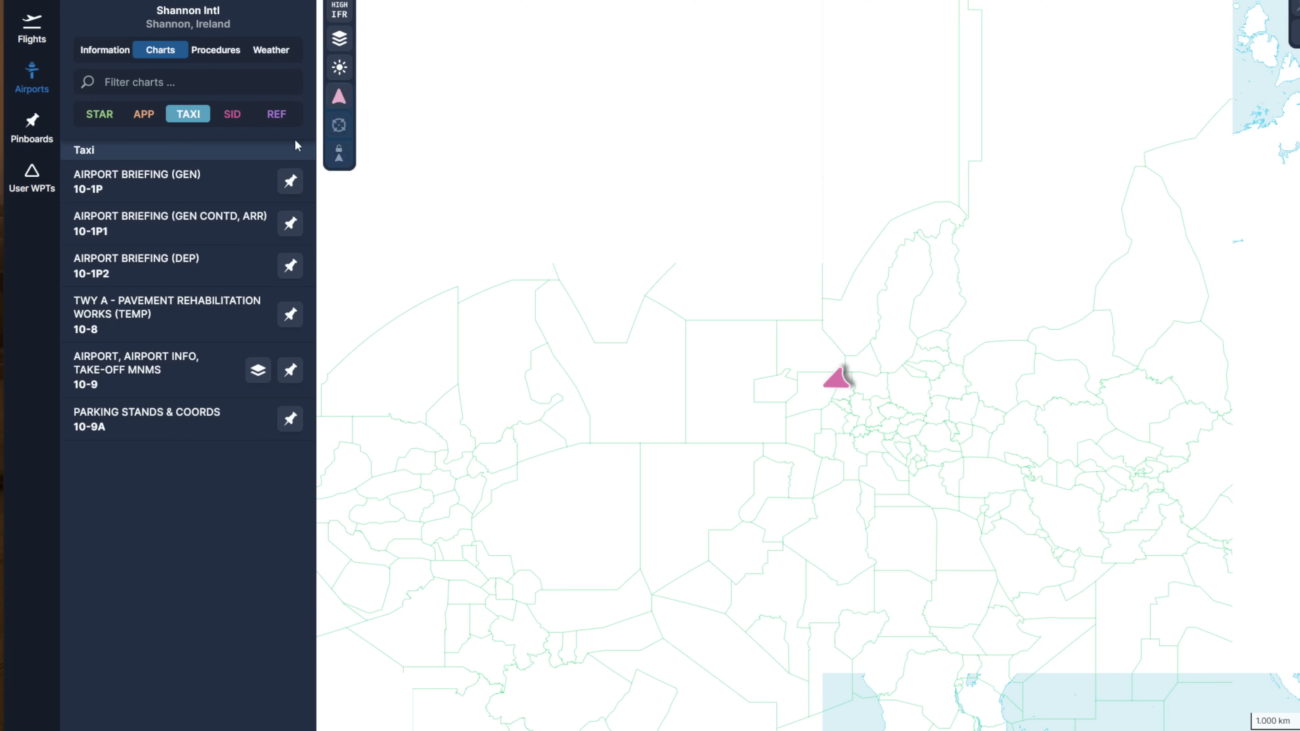
left_click(140, 381)
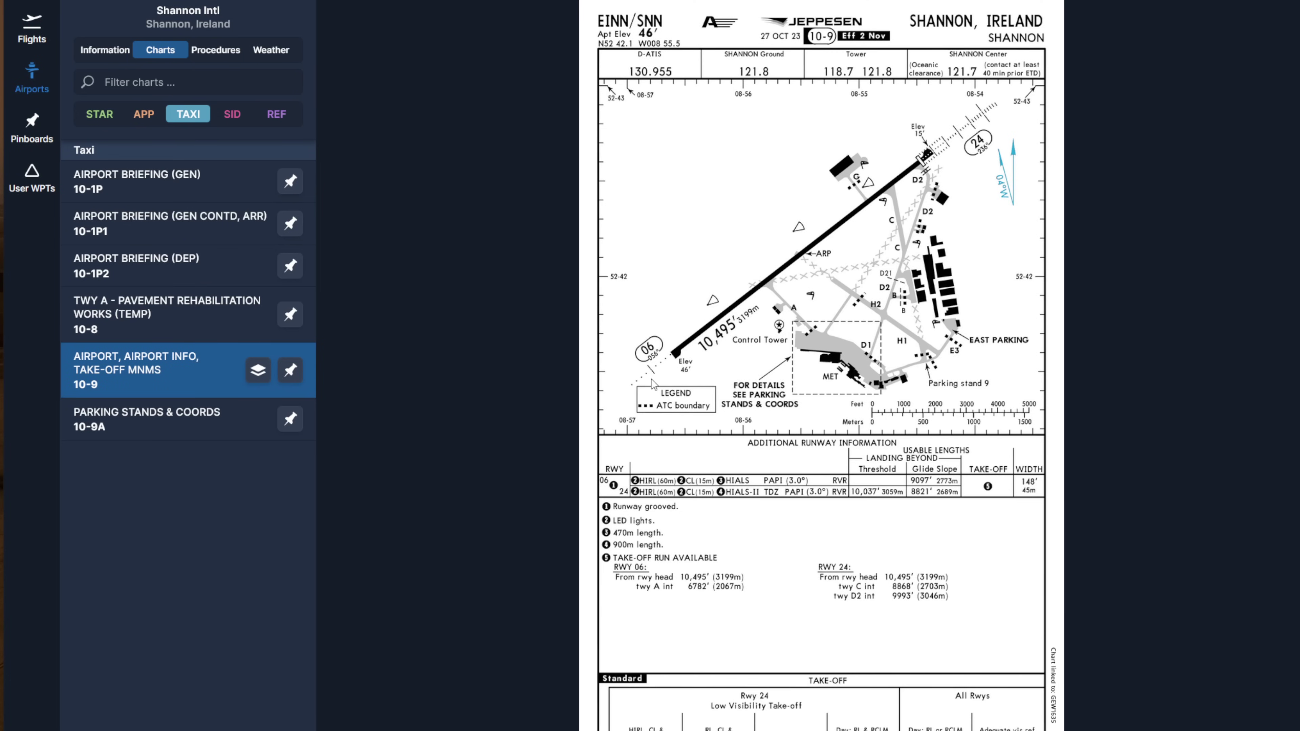
left_click(145, 115)
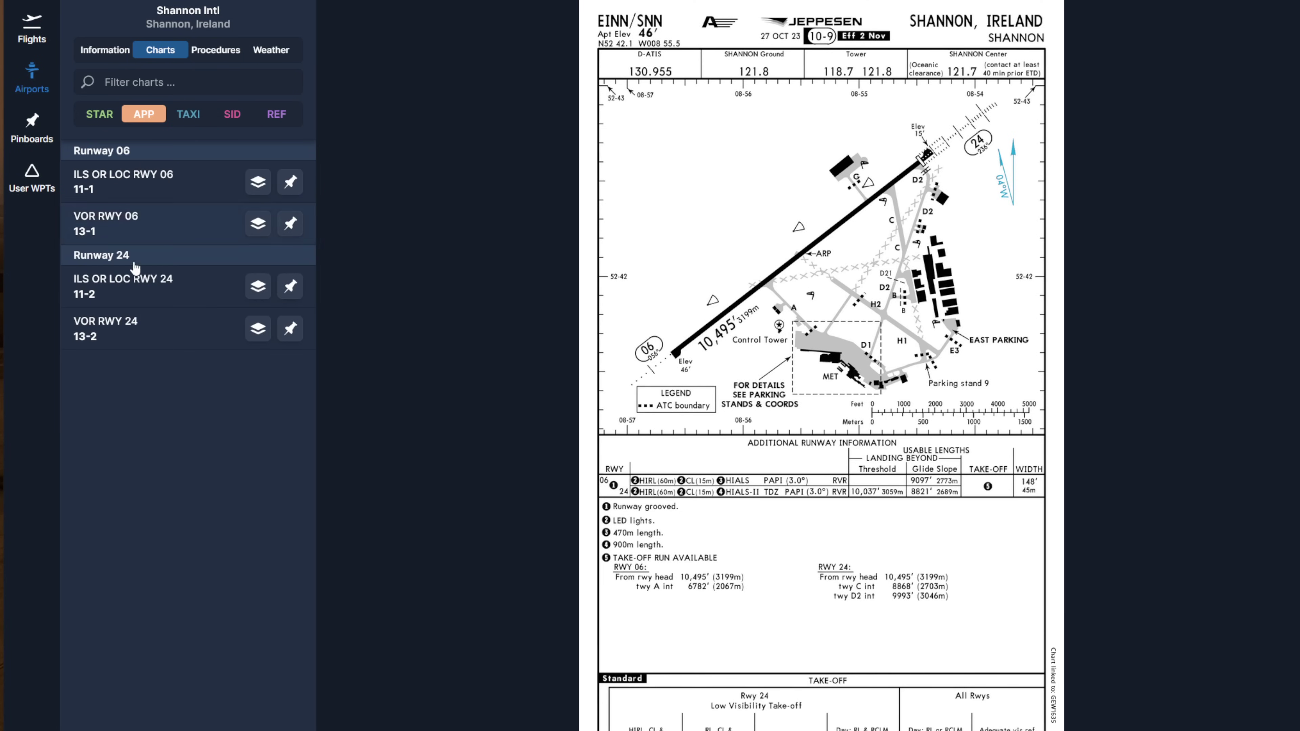
left_click(129, 287)
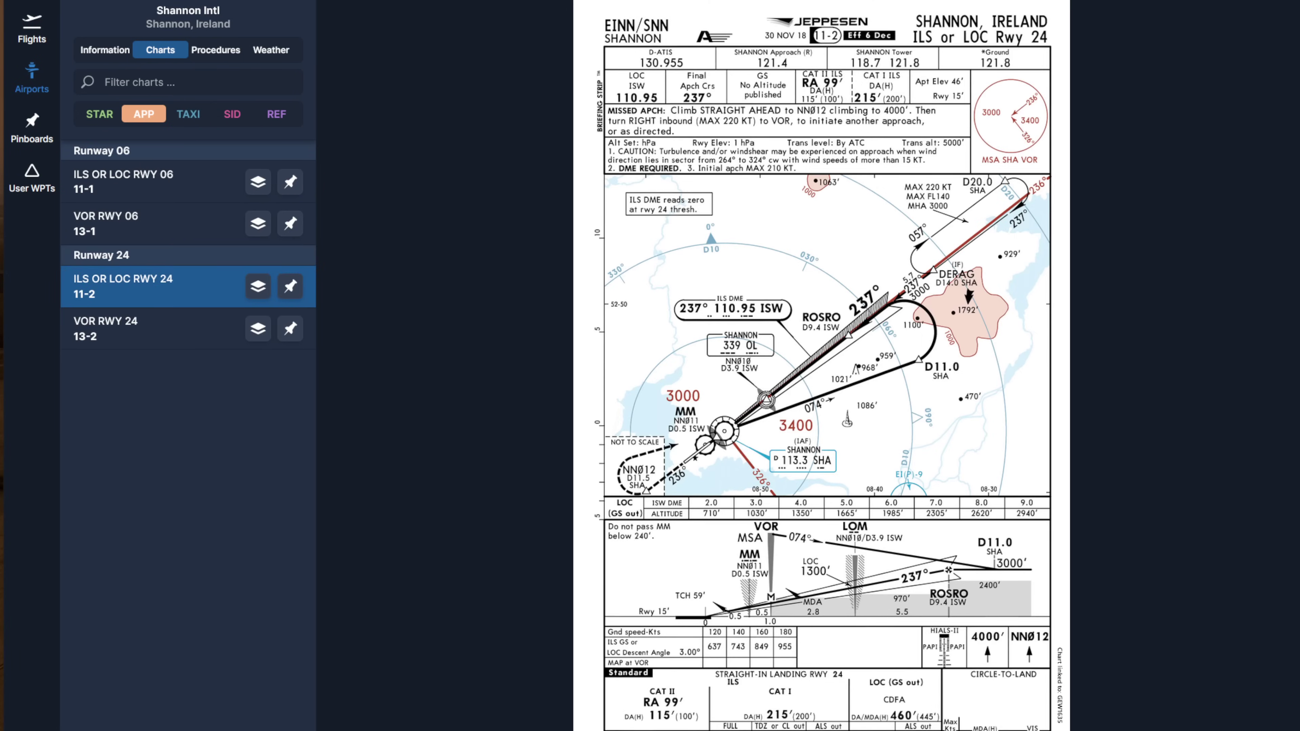
scroll(734, 726, "up", 5)
left_click_drag(764, 674, 771, 613)
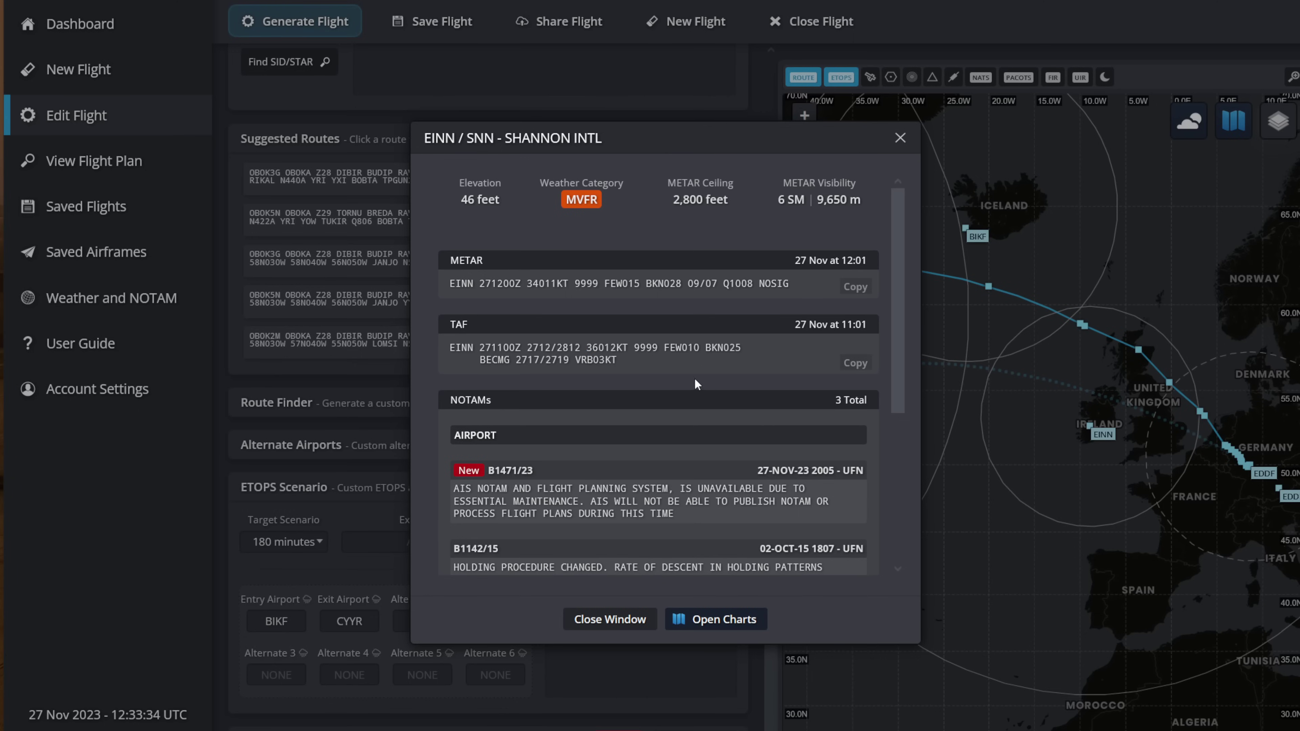
- Return to the EINN weather details, close them, and inspect the ETOPS route and range circle around CYYR on the map
left_click_drag(699, 386, 493, 328)
left_click(718, 377)
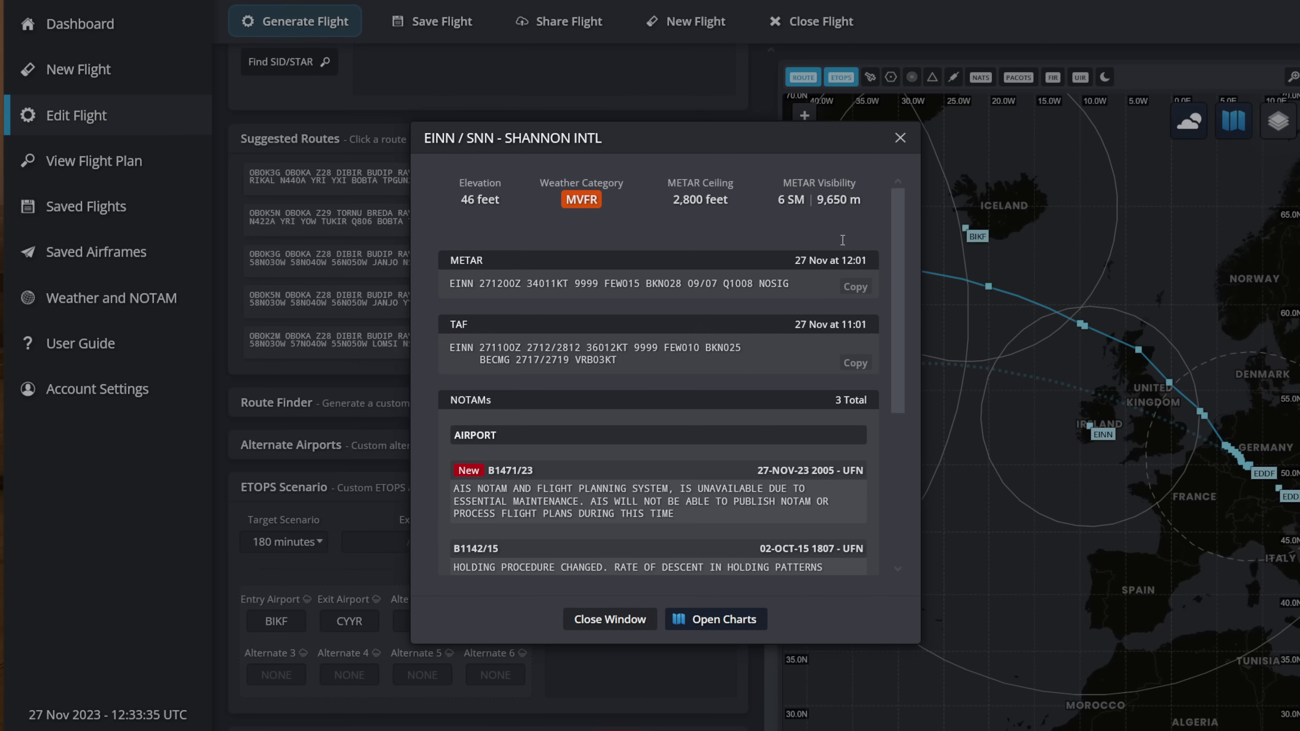
left_click(900, 138)
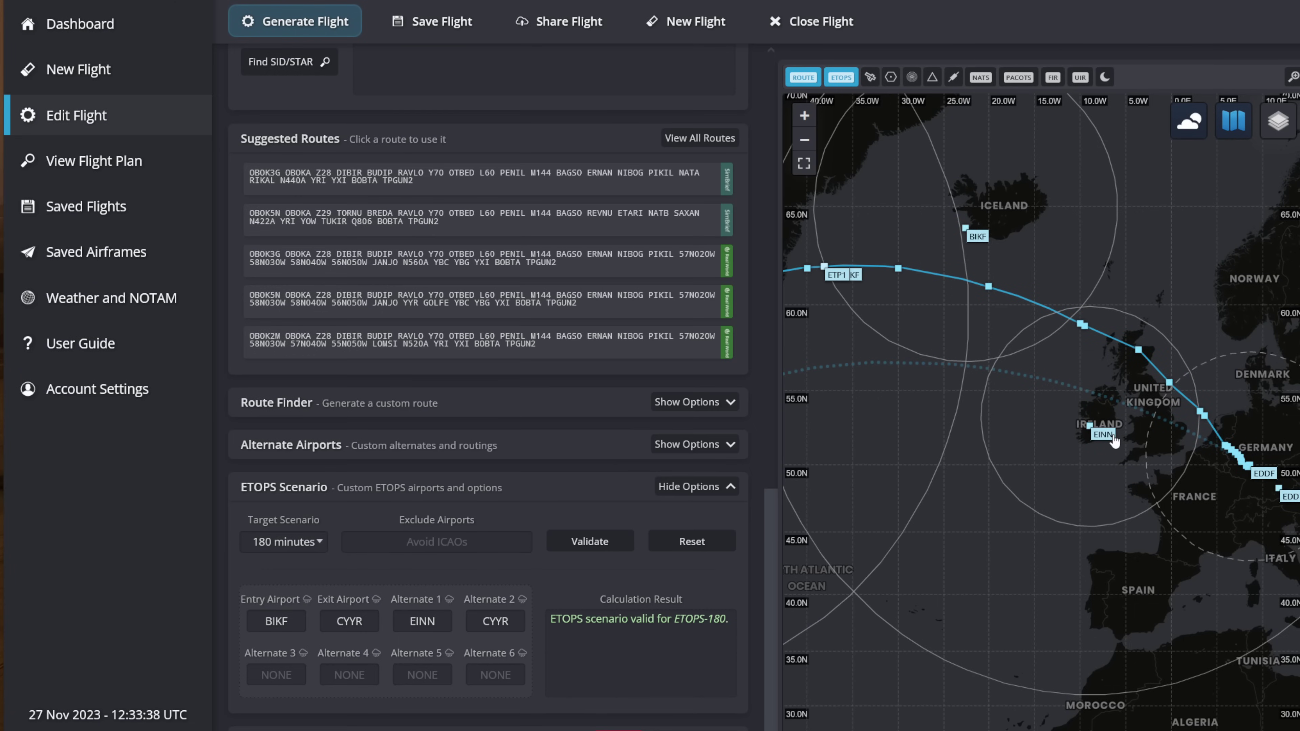
left_click_drag(833, 453, 1256, 447)
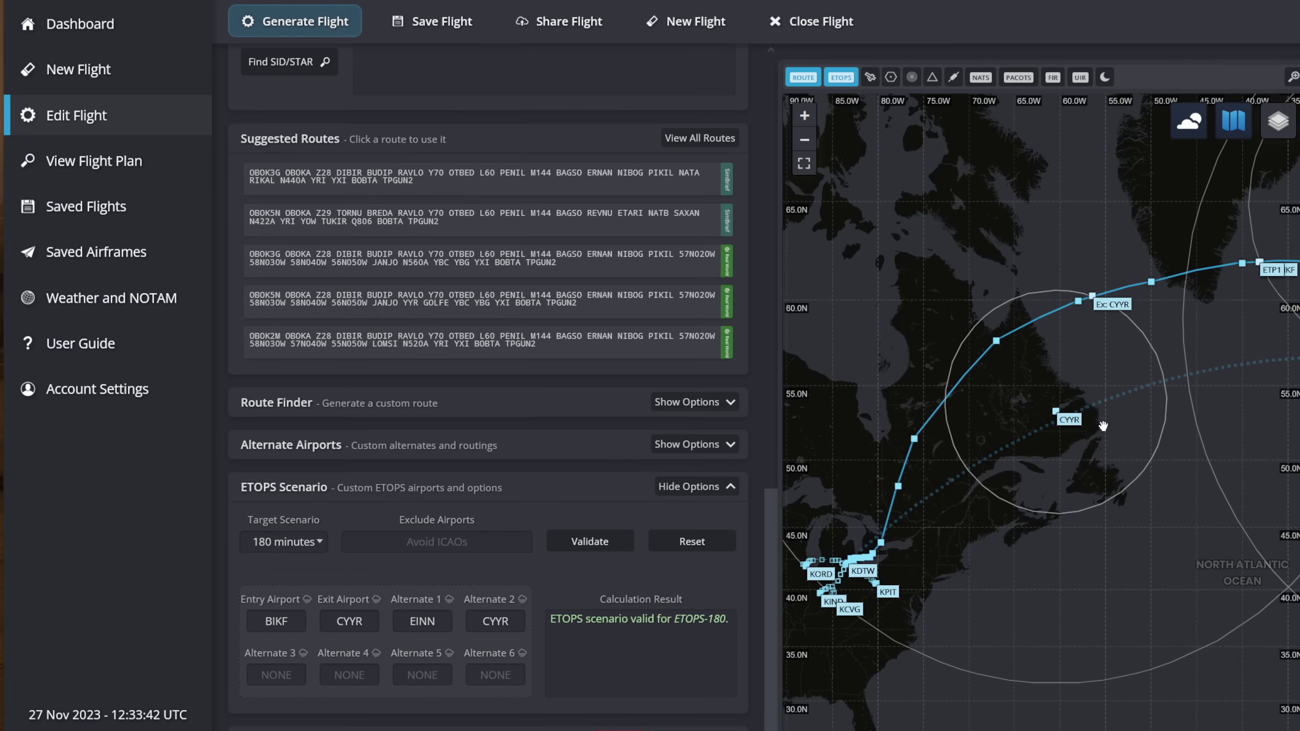
left_click_drag(1132, 392, 1068, 409)
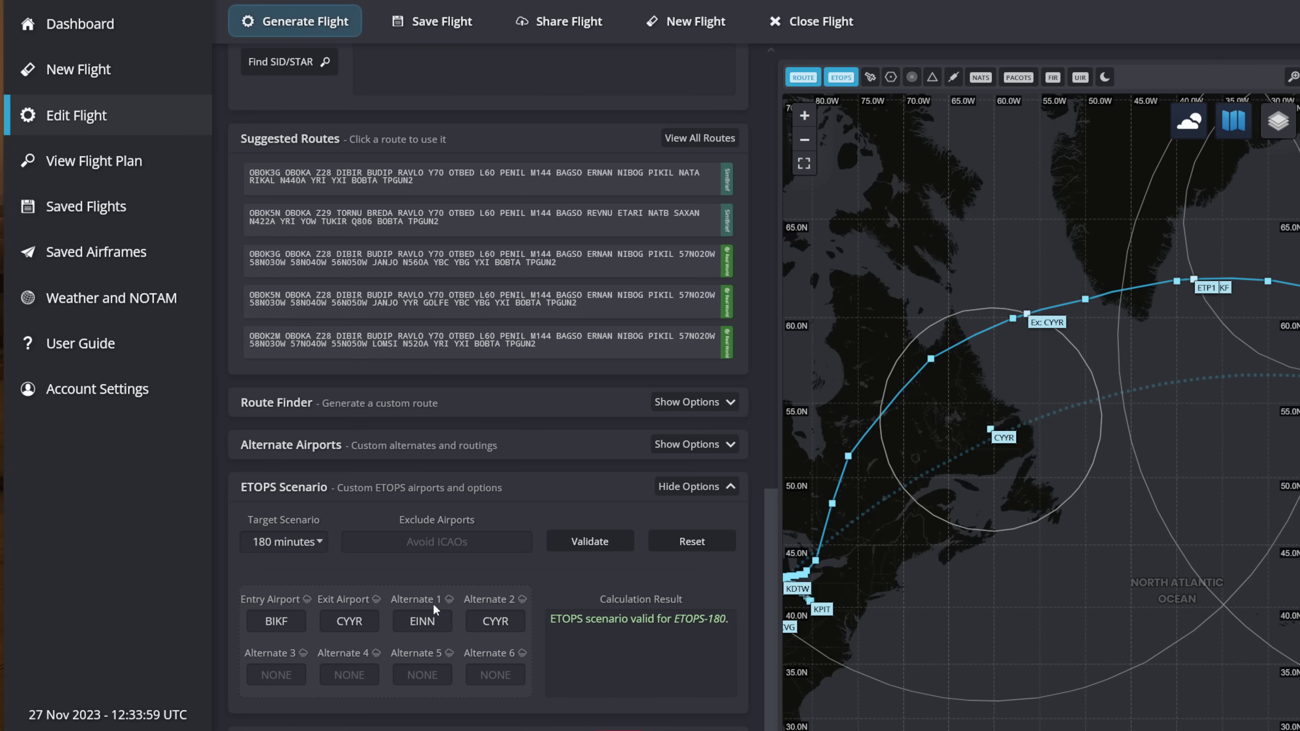
- Open the CYYR weather details for Alternate 2 and read the TAF's FM271500 and TEMPO conditions
left_click(521, 615)
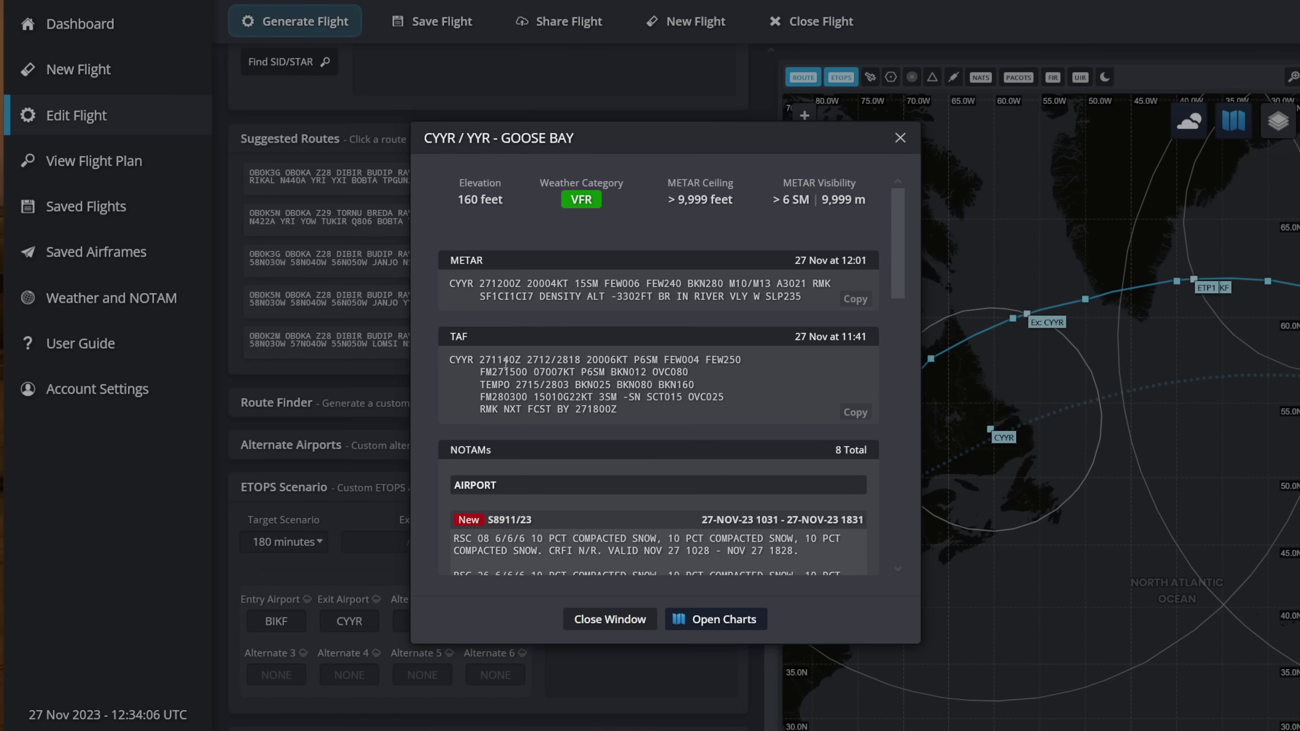
left_click_drag(503, 373, 692, 373)
left_click(601, 373)
left_click(625, 373)
left_click(692, 373)
left_click_drag(522, 384, 700, 384)
left_click(568, 384)
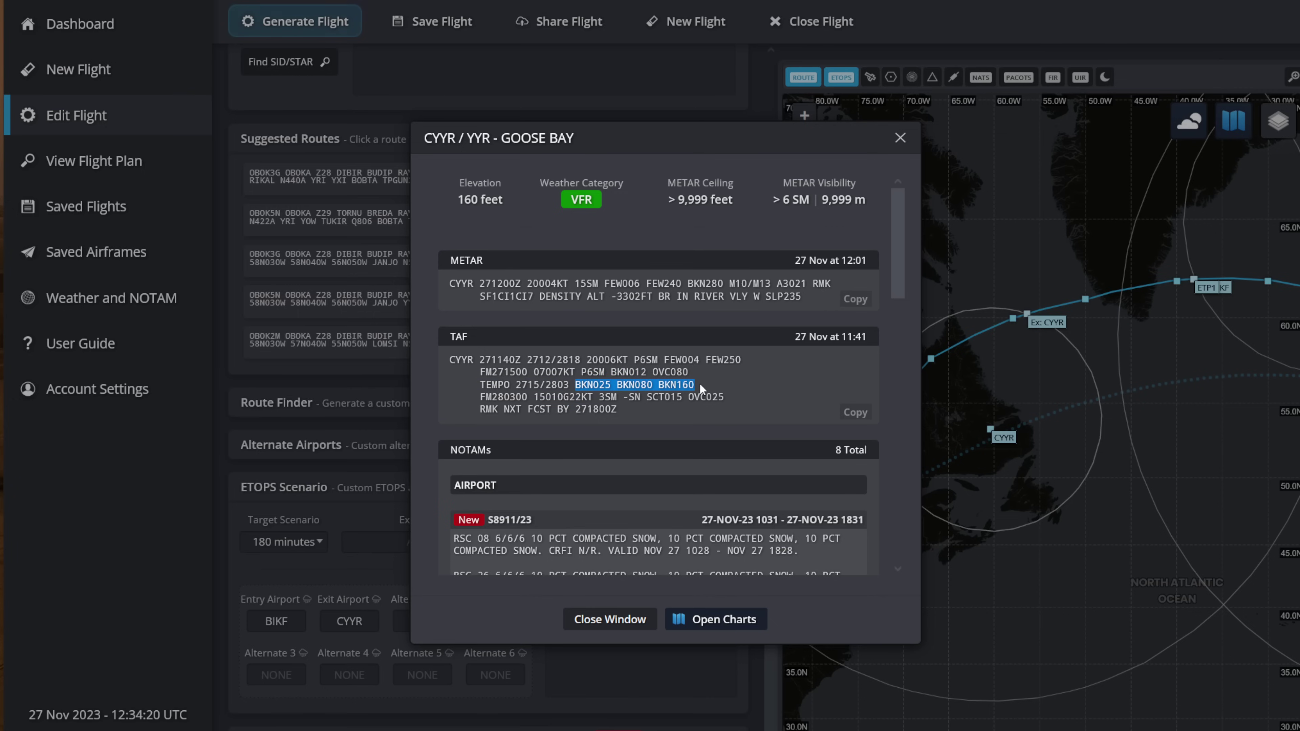
left_click(700, 385)
- Switch to the Goose Bay charts, check the runways on chart 10-9, and examine the RNAV (GNSS) RWY 26 minima
left_click(712, 622)
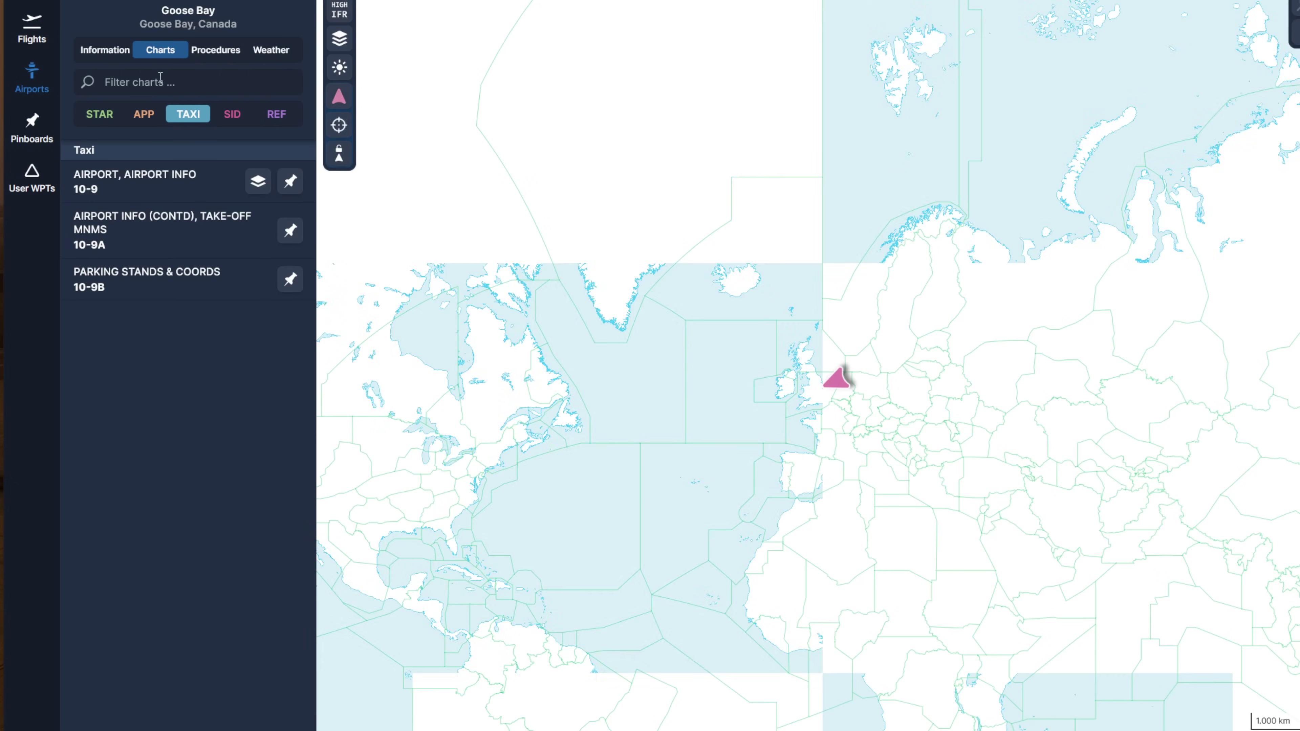
left_click(128, 196)
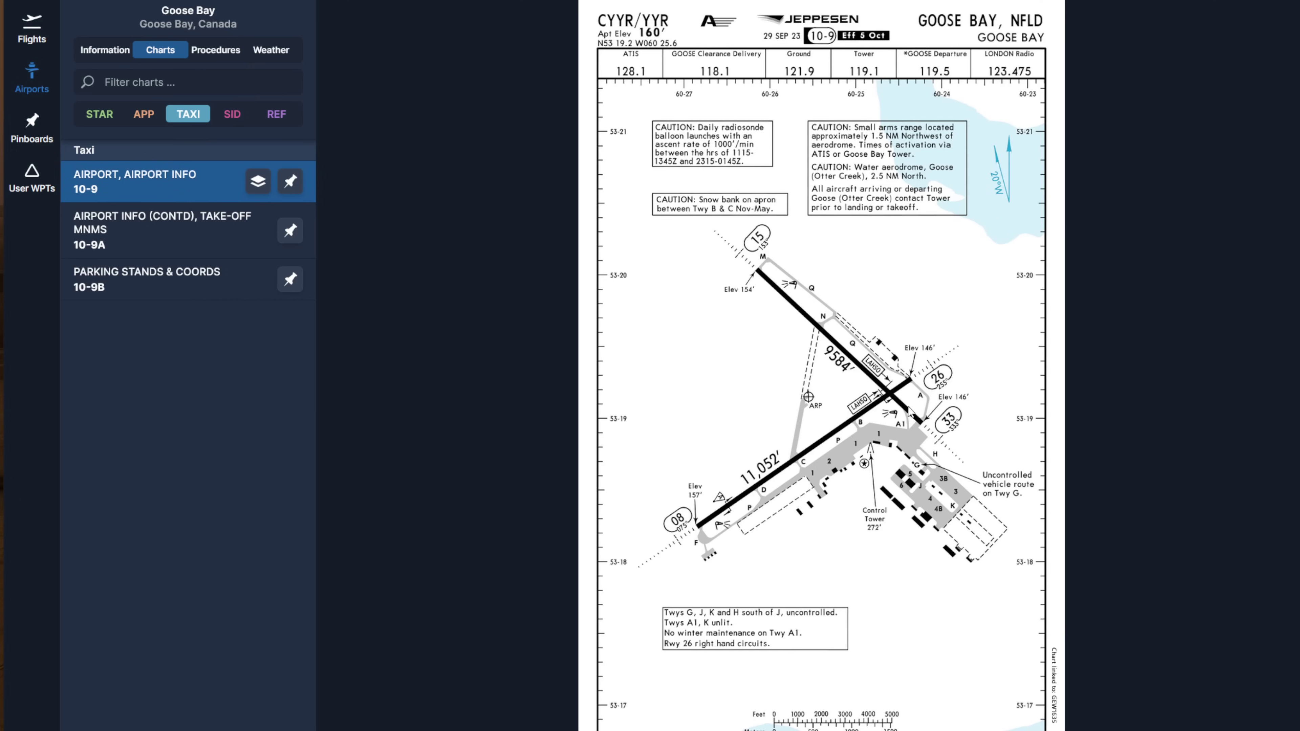
scroll(873, 438, "up", 5)
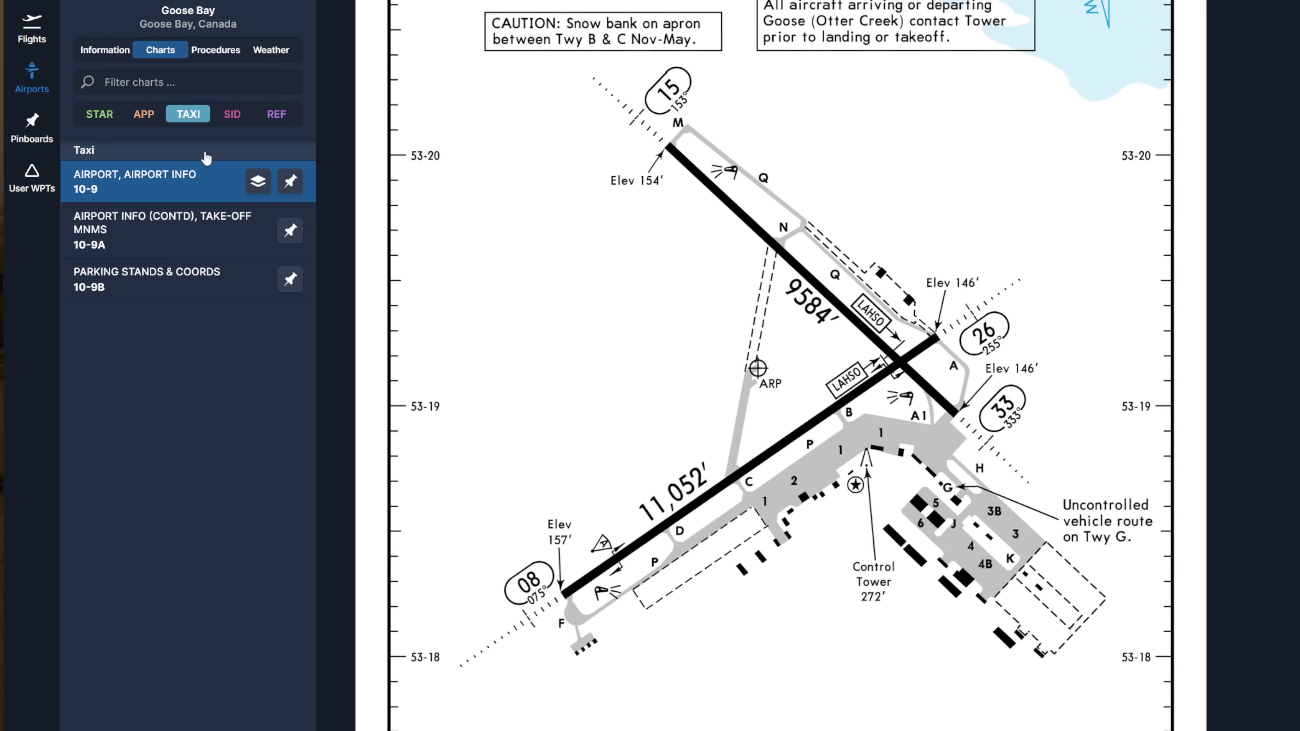
left_click(151, 119)
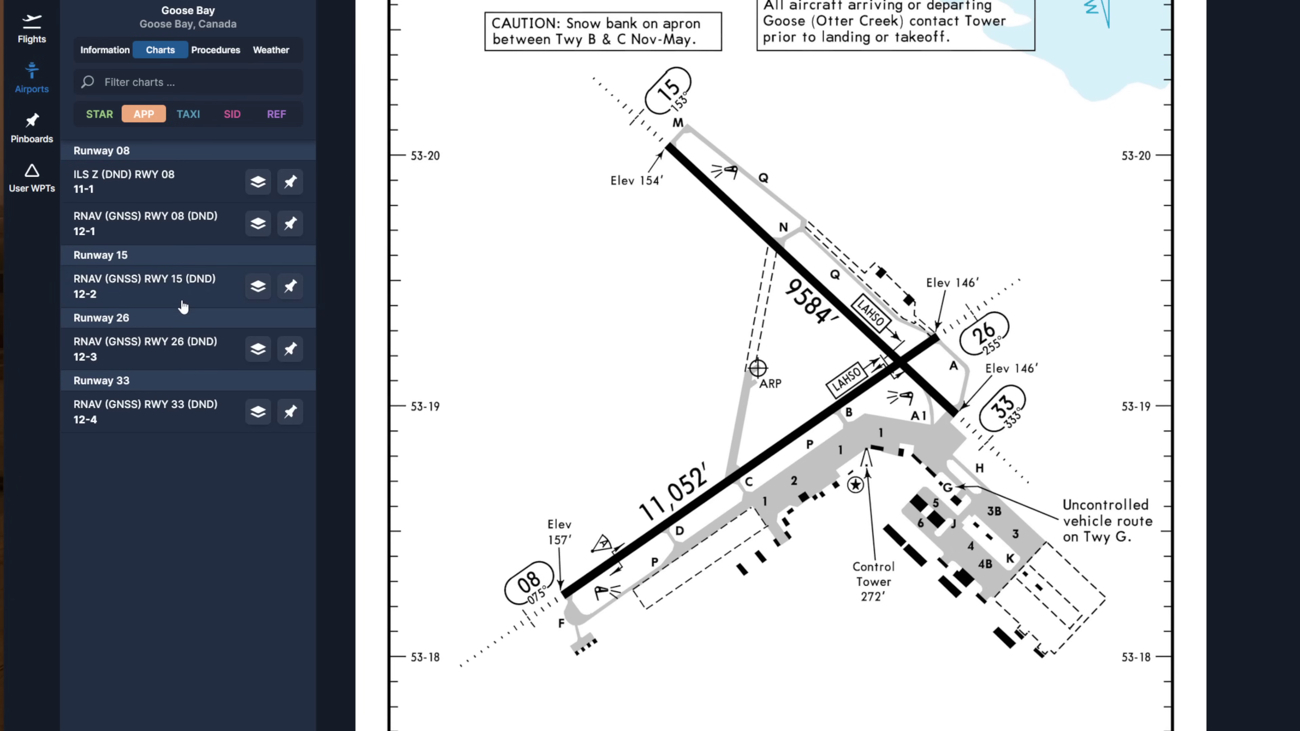
left_click(163, 348)
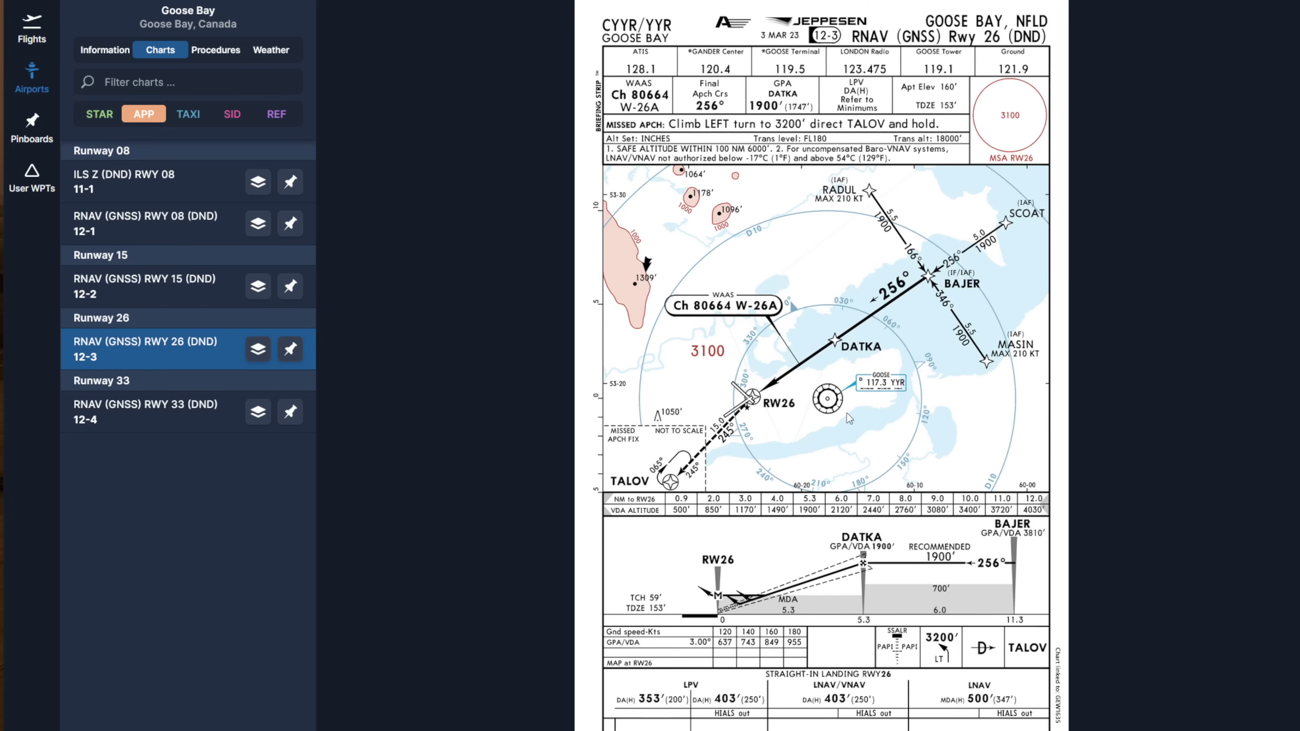
scroll(837, 619, "down", 10)
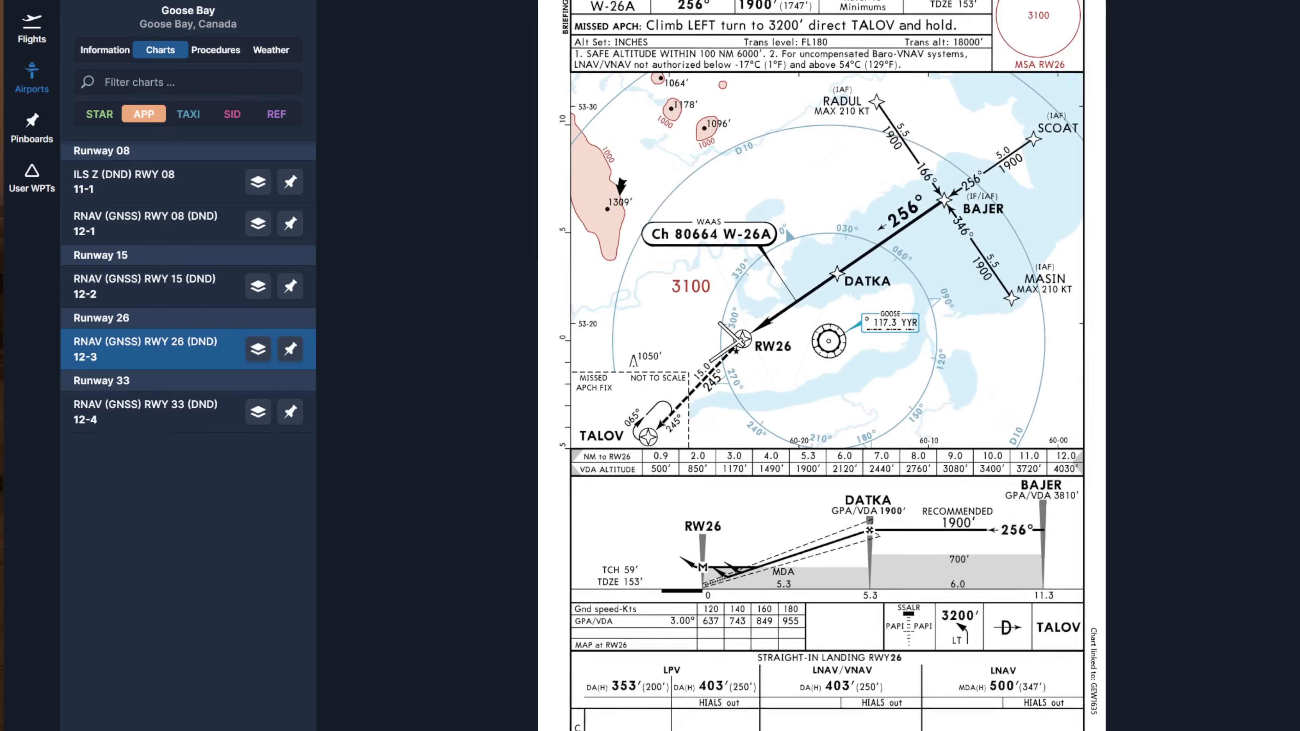
scroll(837, 619, "up", 5)
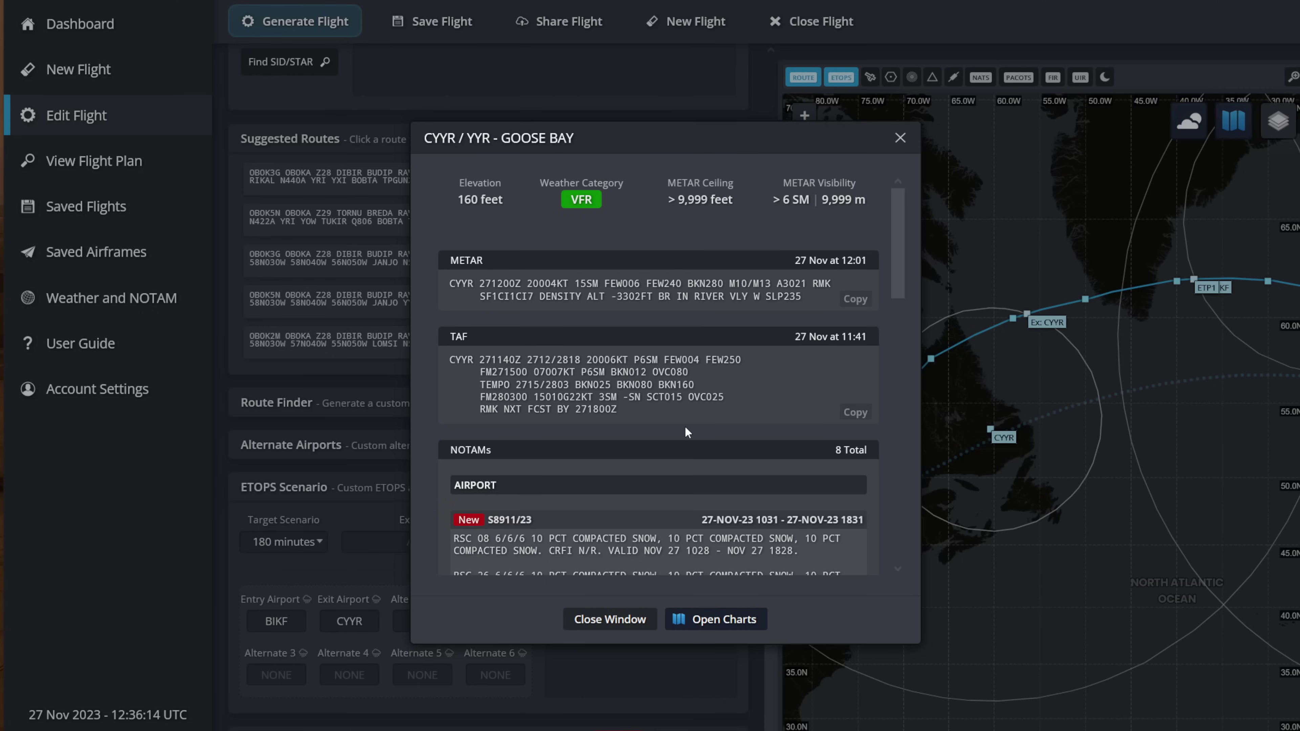
- Recheck the visibility and TEMPO clouds in the CYYR TAF and compare them with the RNAV (GNSS) RWY 26 minima
left_click_drag(633, 360, 664, 360)
left_click(664, 361)
left_click_drag(575, 385, 612, 387)
left_click(646, 384)
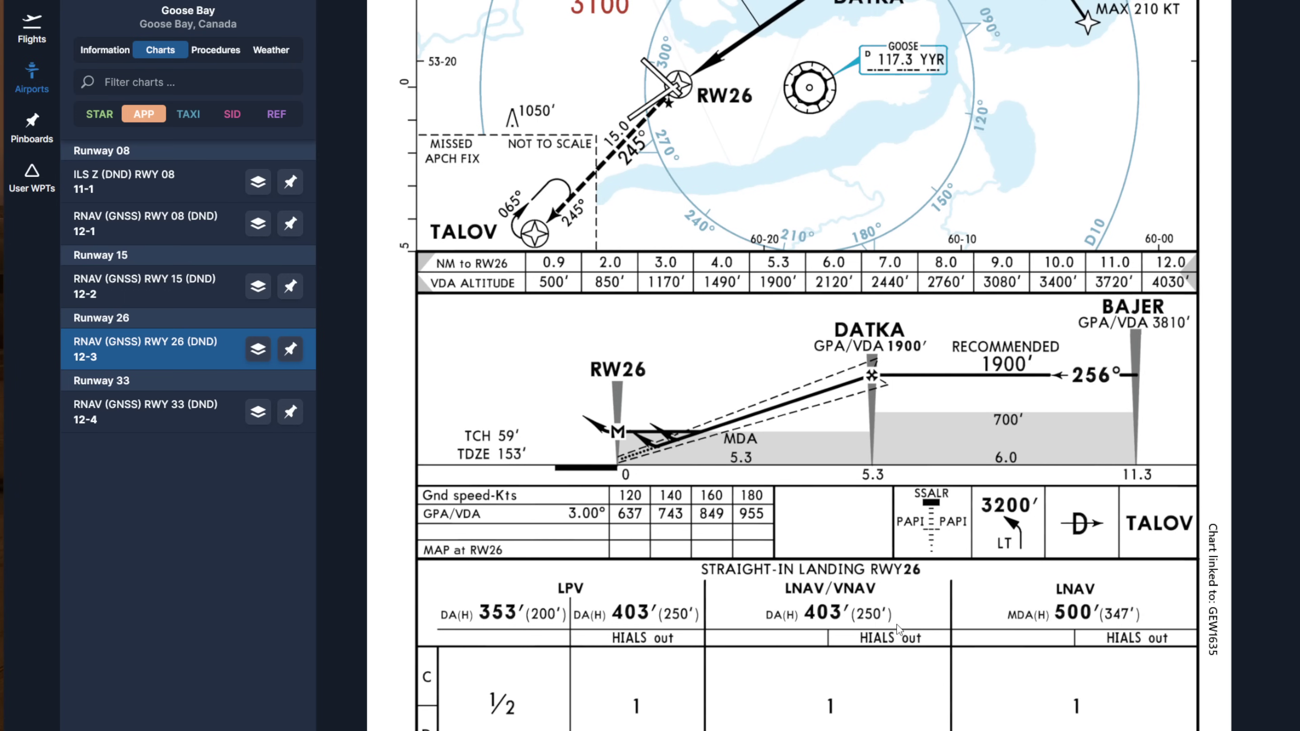
scroll(911, 508, "up", 5)
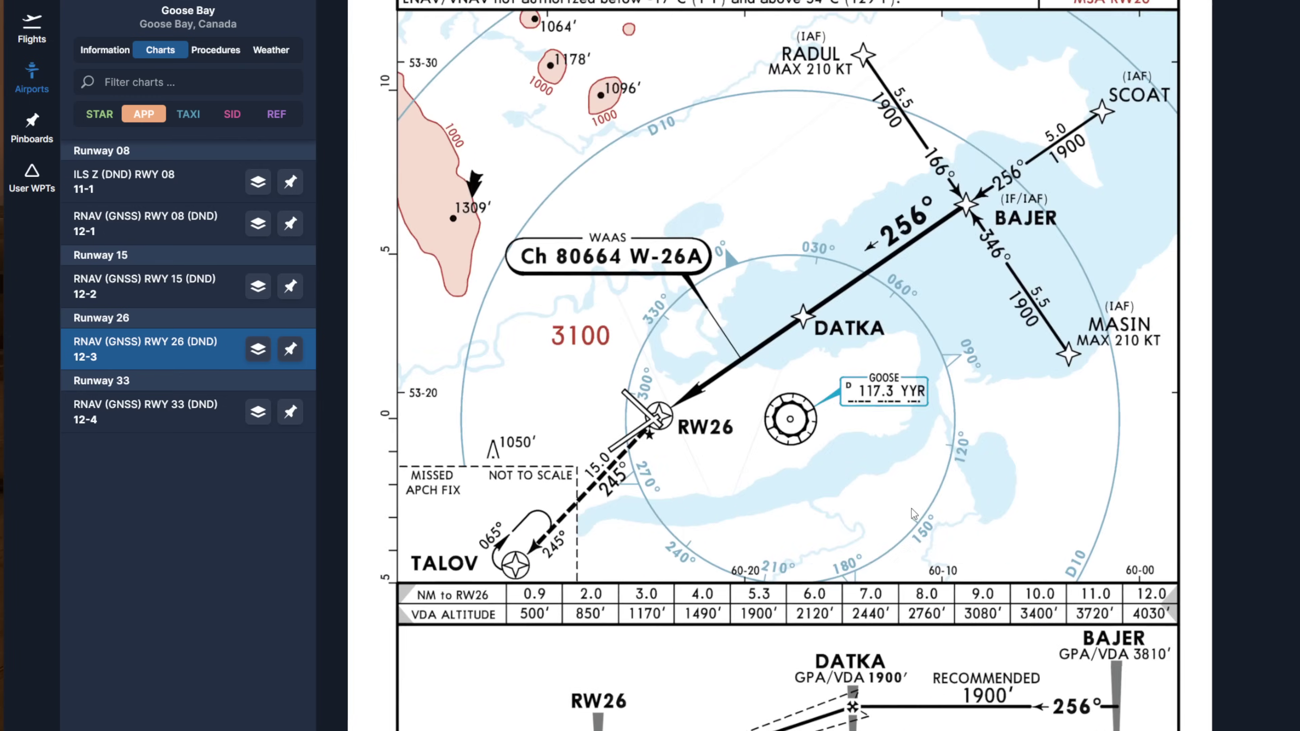
scroll(911, 508, "up", 3)
scroll(1056, 212, "up", 2)
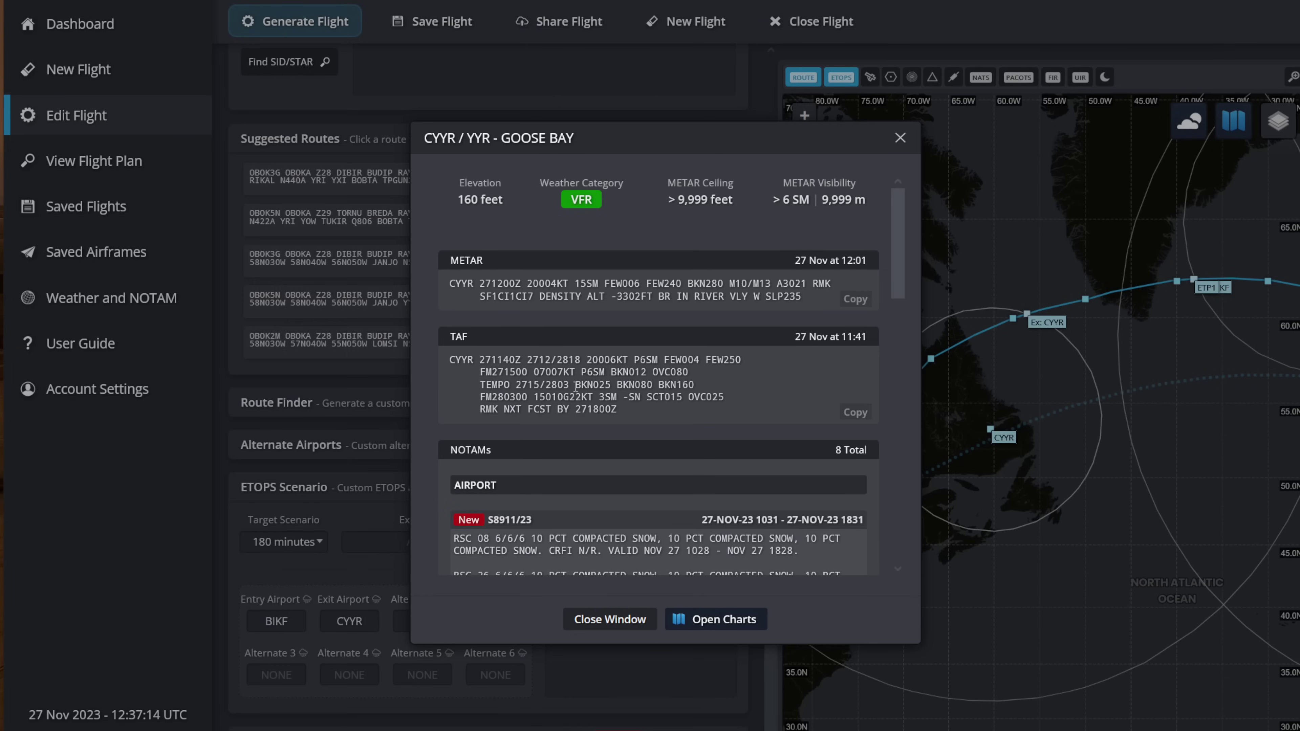
- Reread the TEMPO cloud group in the CYYR TAF and review the RNAV (GNSS) RWY 26 chart down to its straight-in landing minima
mouse_move(575, 385)
left_mouse_down()
mouse_move(613, 384)
mouse_move(577, 381)
left_mouse_up()
left_click(618, 387)
left_click(602, 380)
left_click_drag(574, 383, 618, 385)
left_click(598, 391)
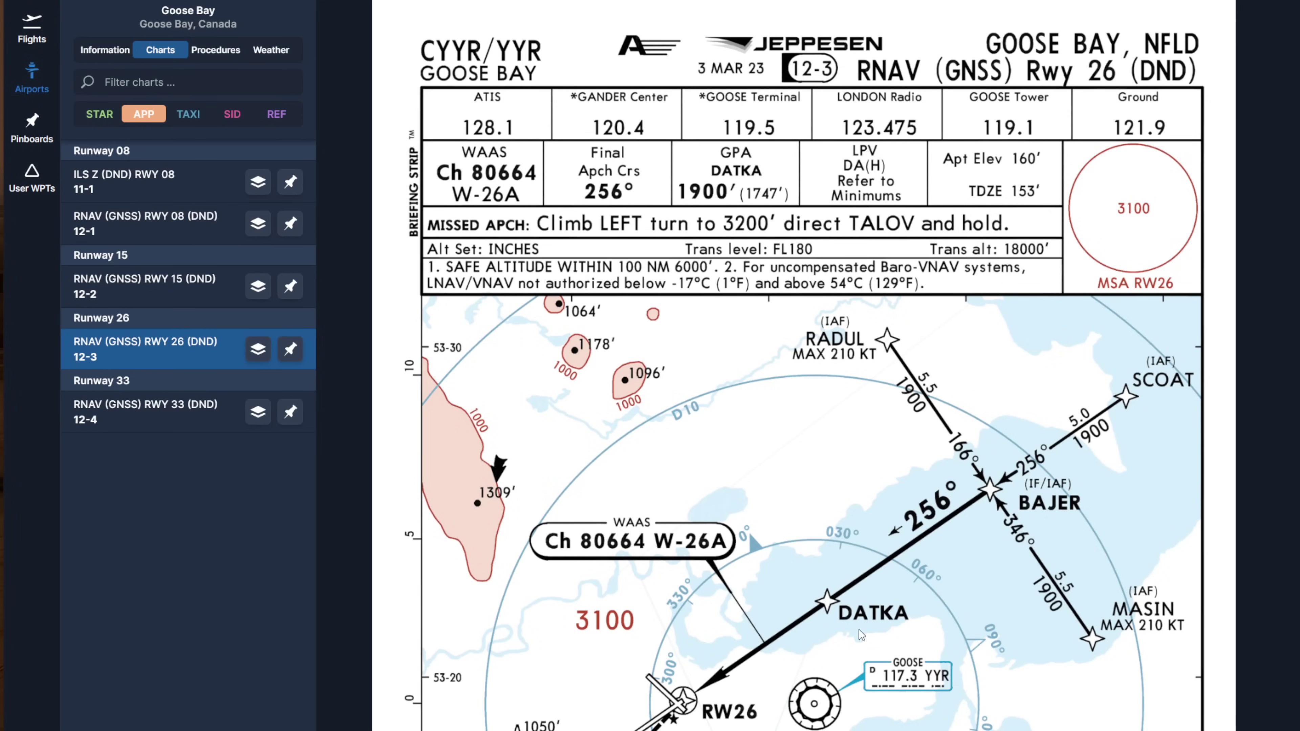
scroll(748, 531, "up", 5)
left_click_drag(872, 492, 889, 481)
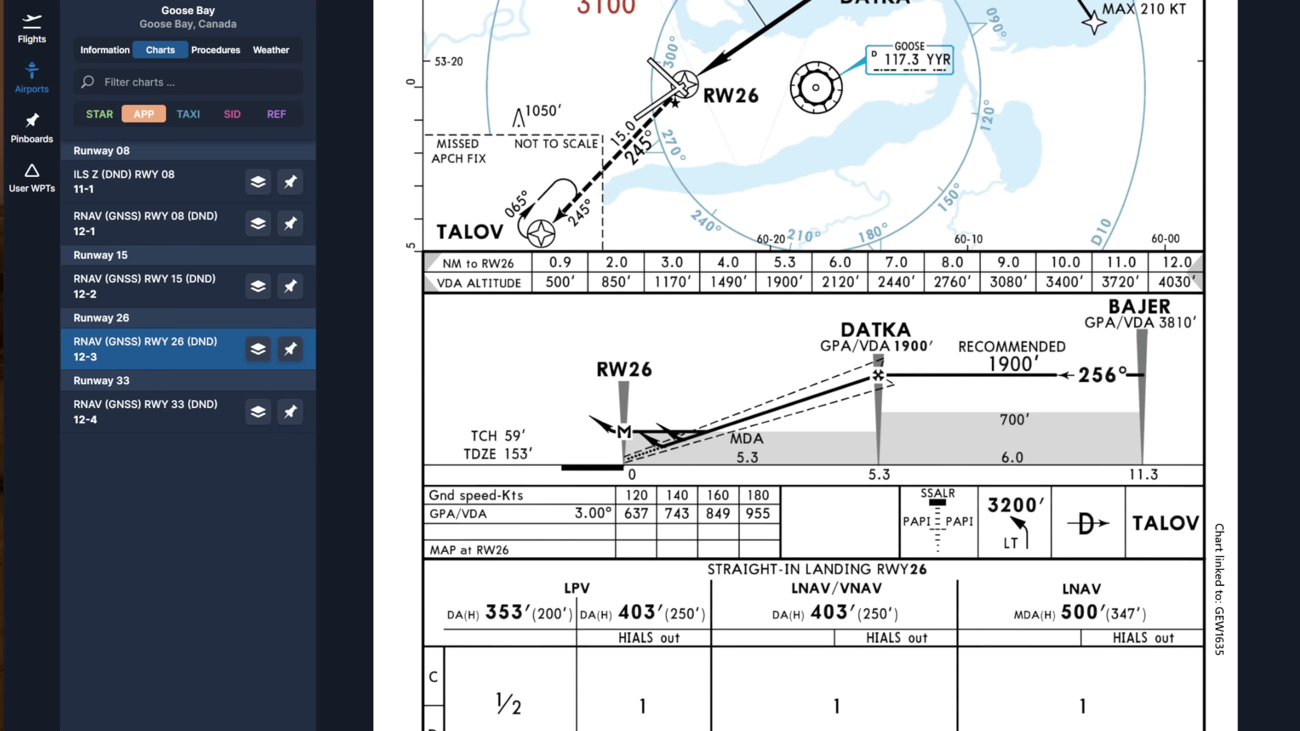
- Return to the flight setup, close the CYYR weather details, and generate the flight plan
key("ctrl+shift+Tab")
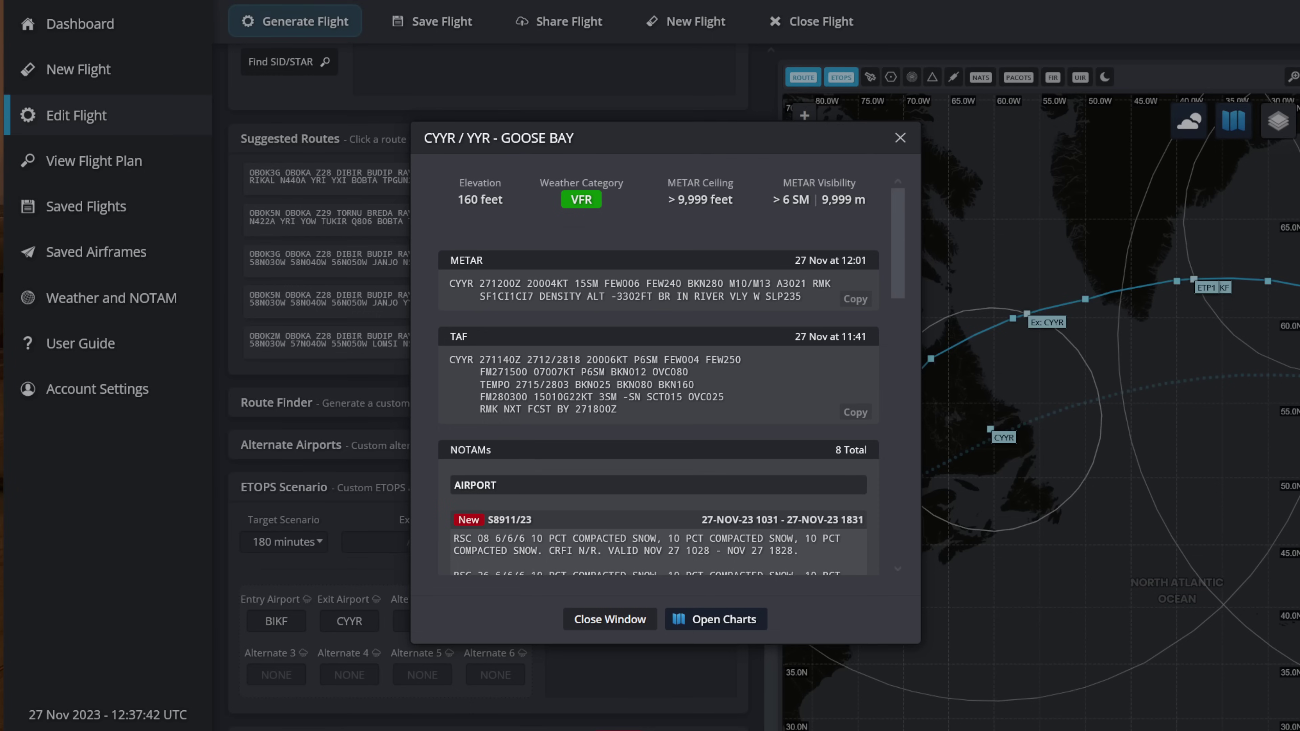
left_click(900, 145)
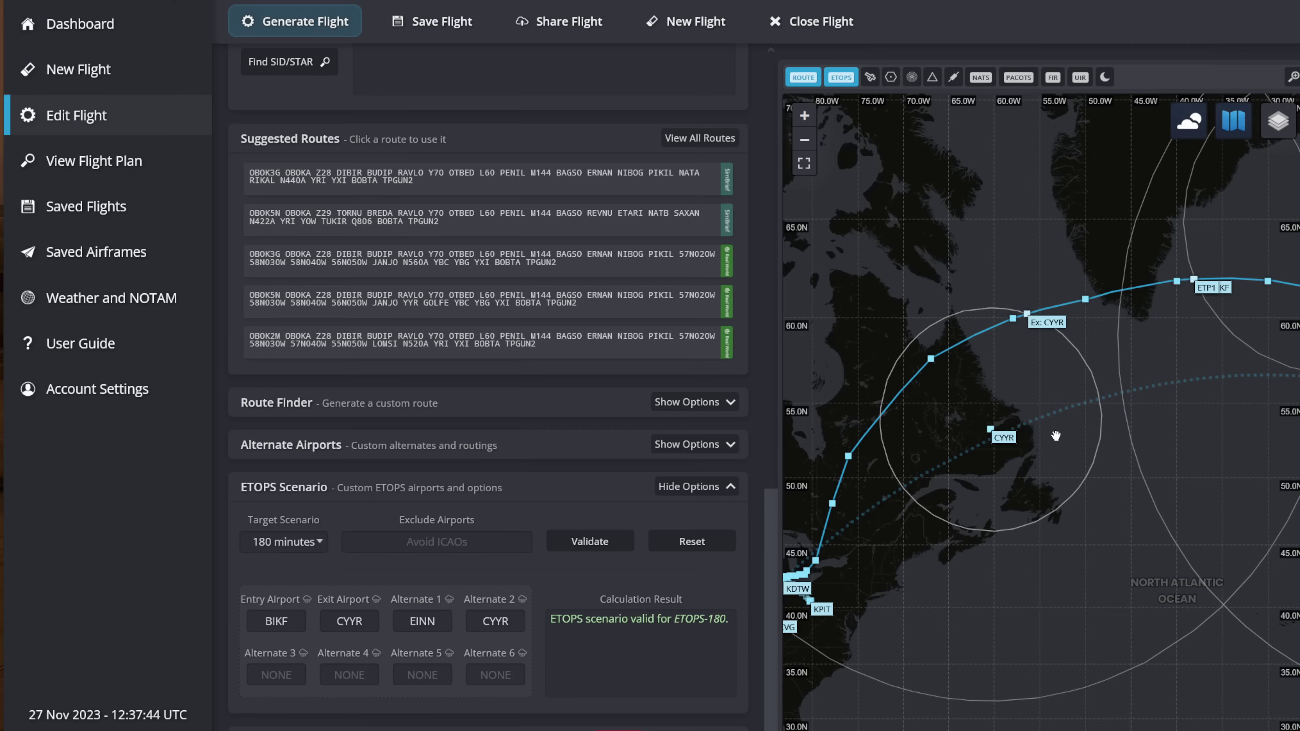
left_click(289, 21)
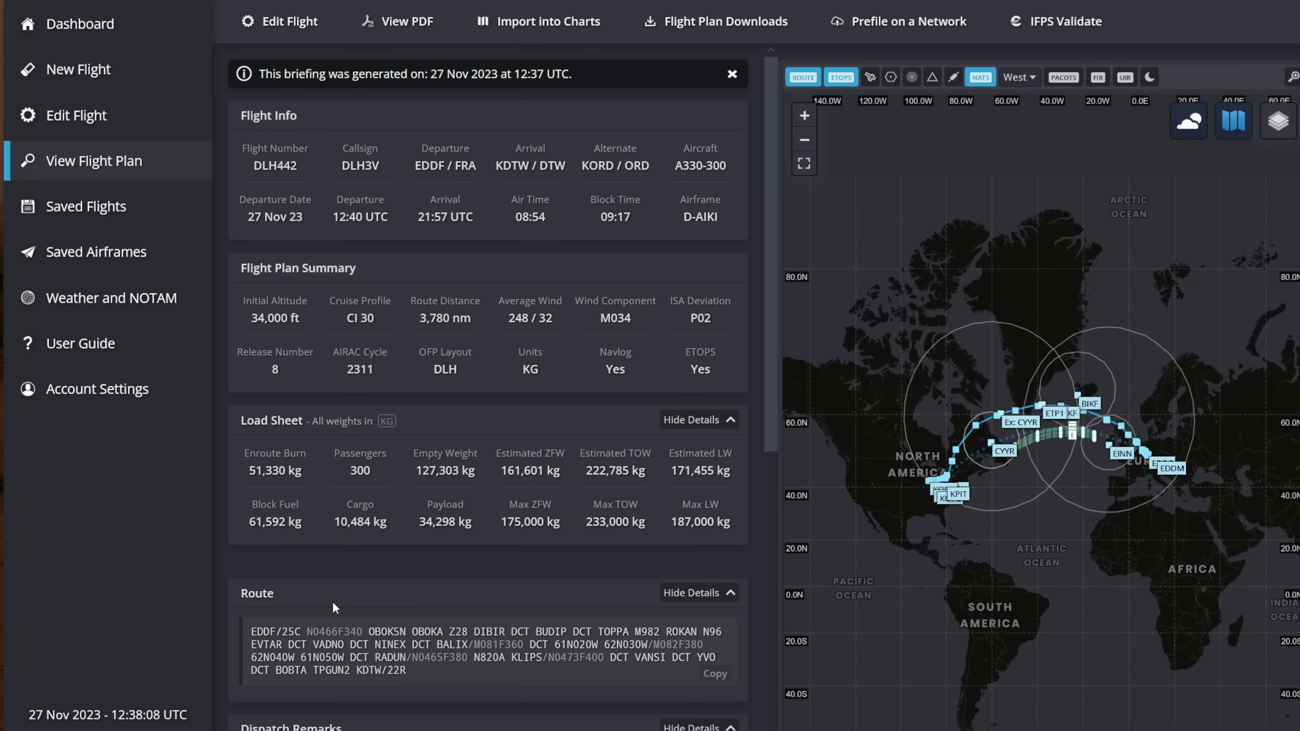
- Overlay the Significant Weather layer on the flight plan's route map
mouse_move(1224, 125)
scroll(1062, 454, "up", 2)
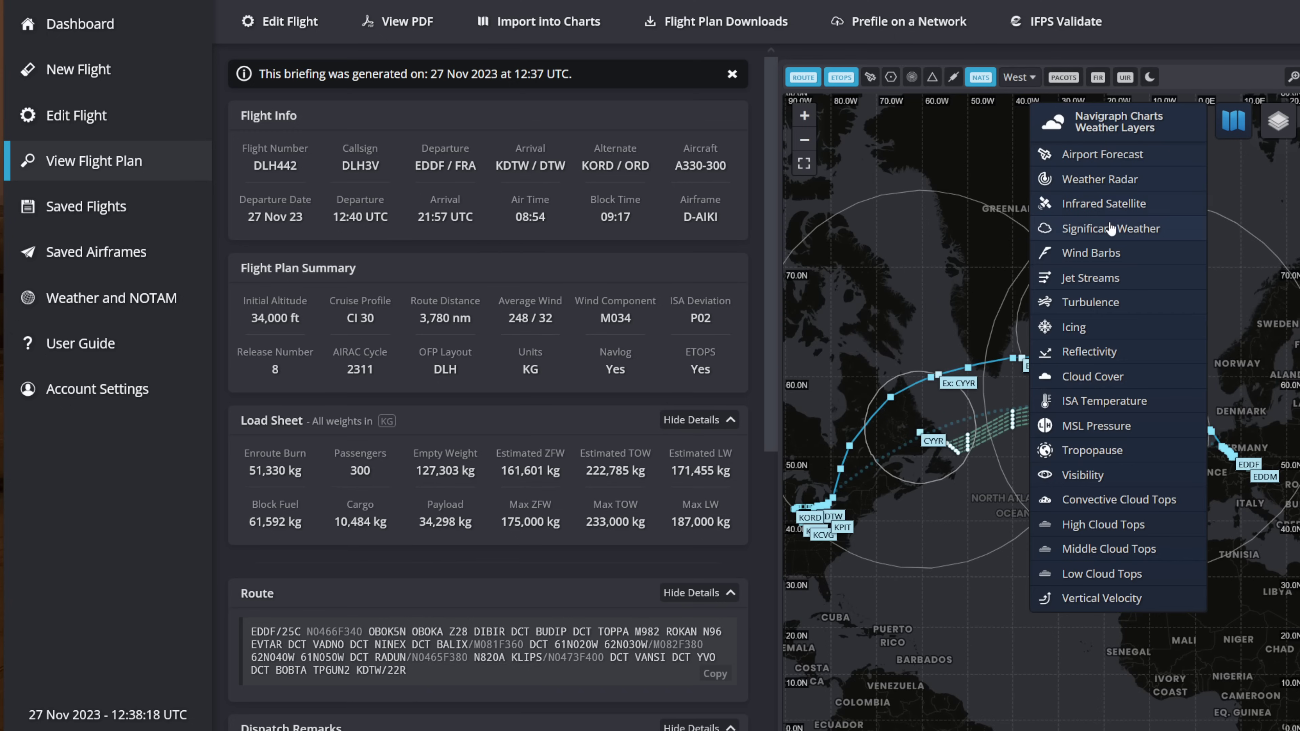
left_click(1109, 228)
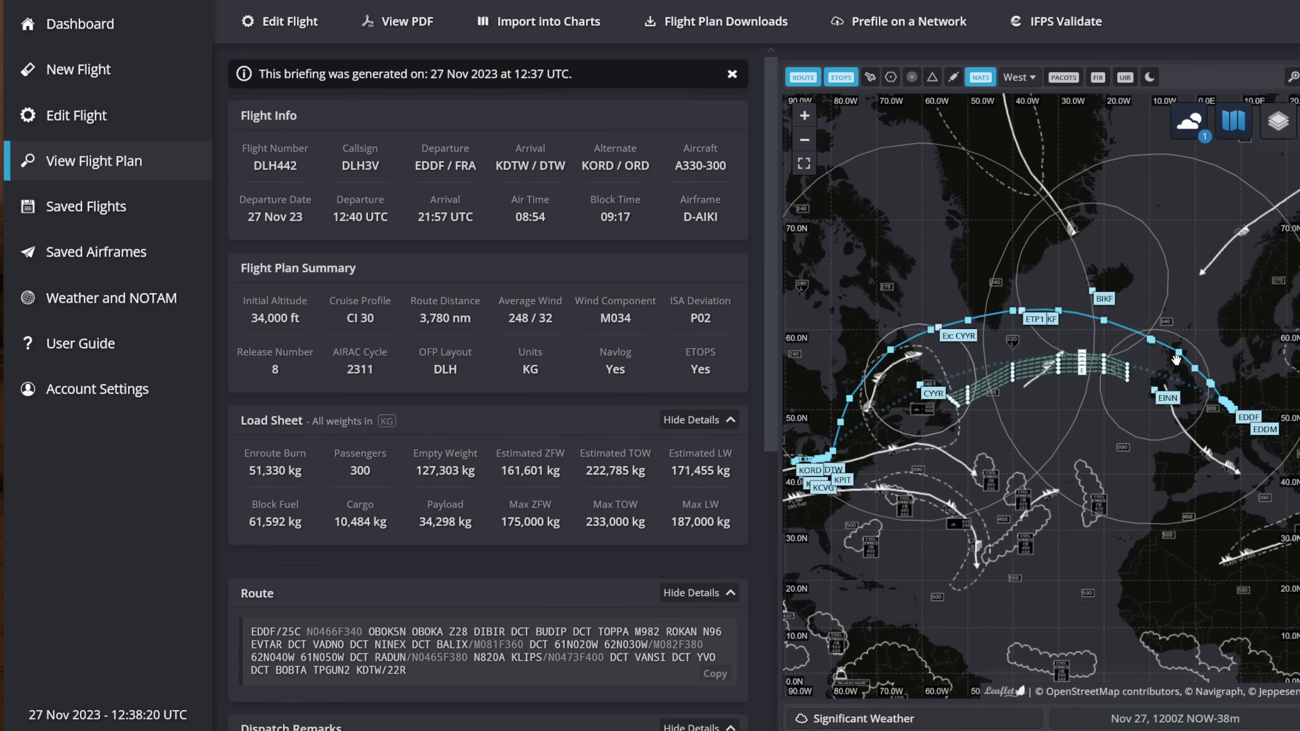
- Inspect the significant weather area around CYYR and check the altitude, speed, airway and time of the KLIPS waypoint
scroll(1179, 365, "up", 2)
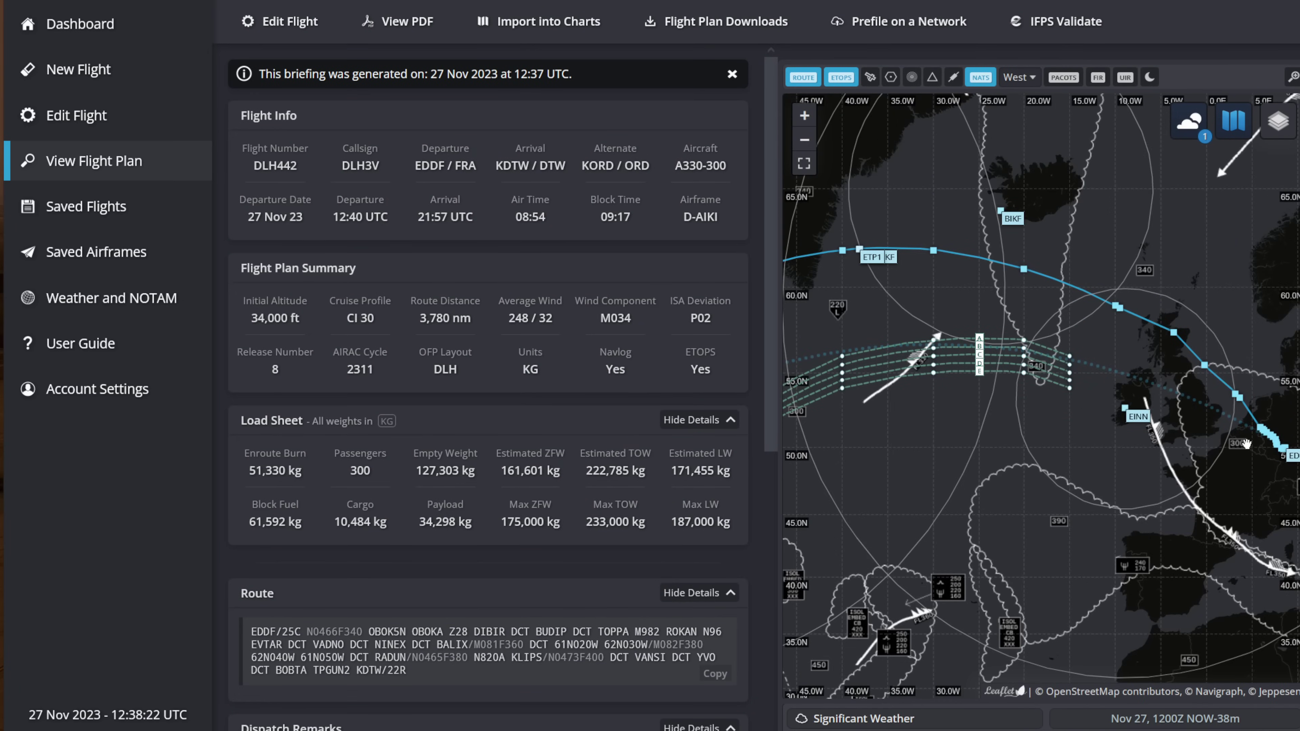
left_click_drag(922, 265, 1197, 267)
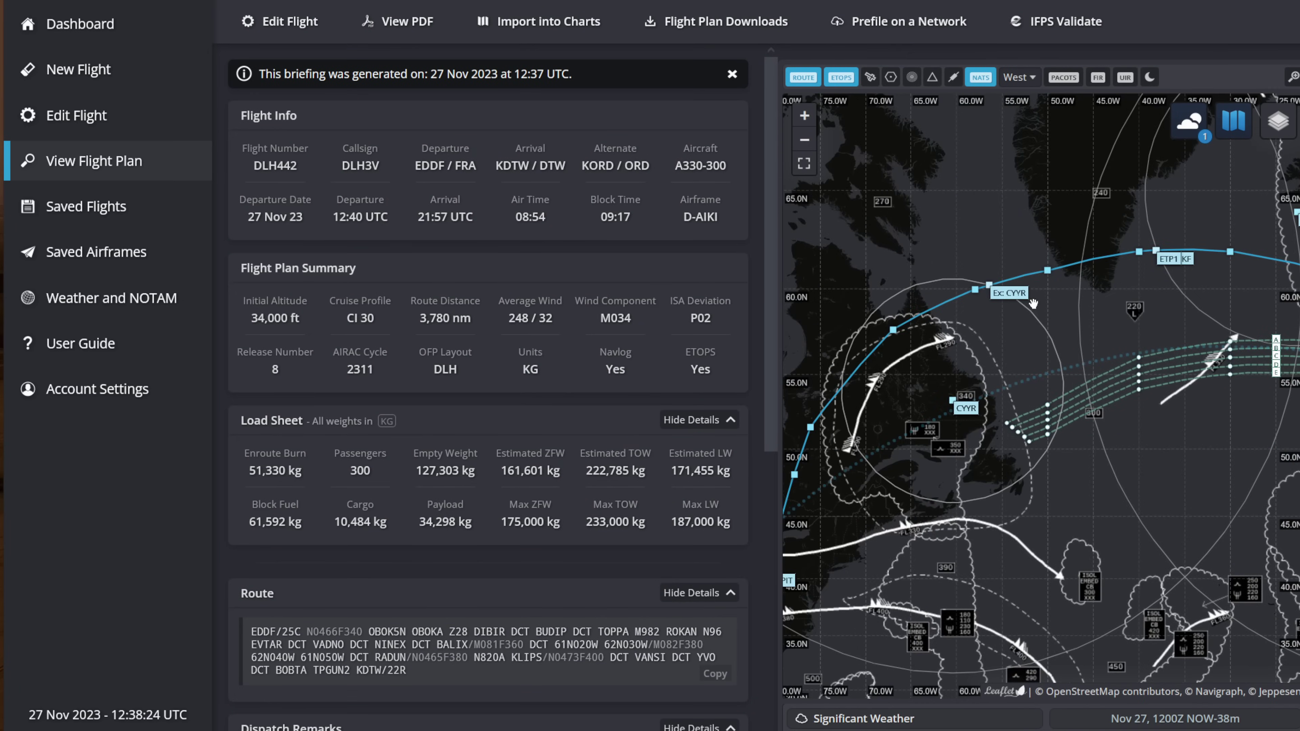
scroll(845, 381, "up", 2)
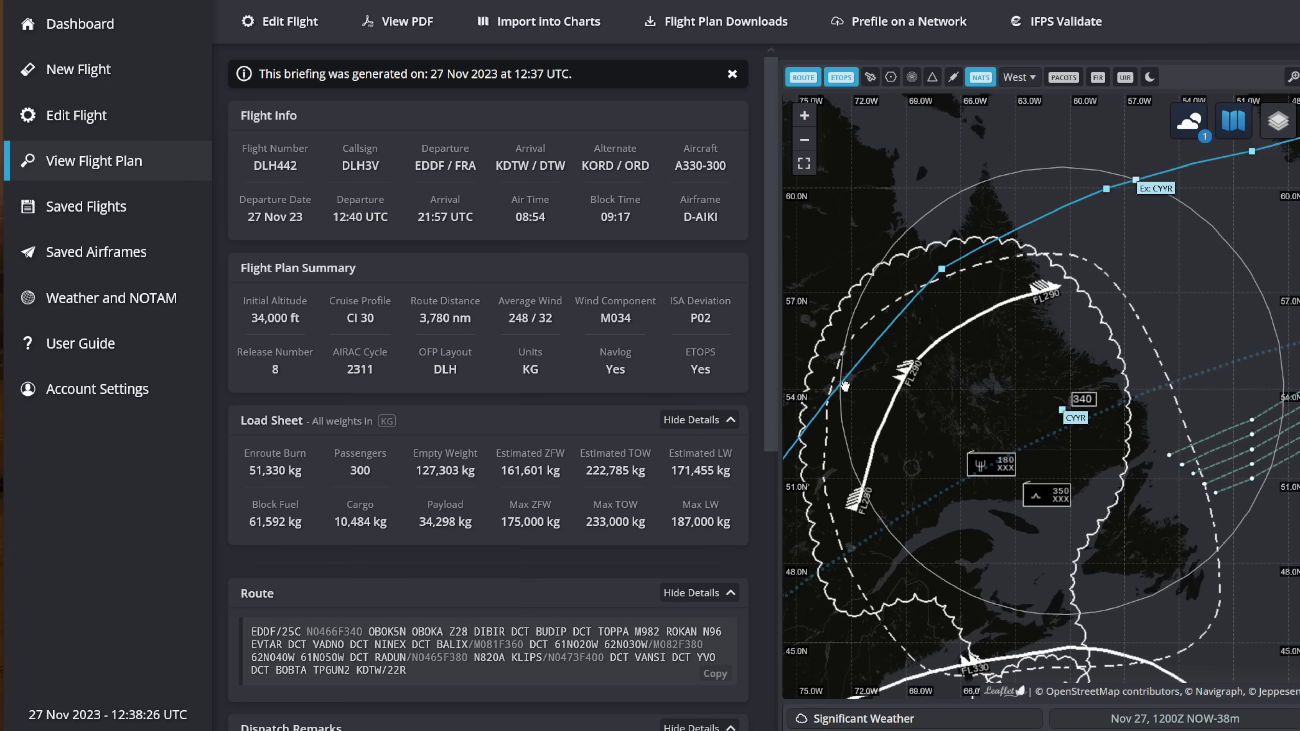
left_click_drag(848, 385, 931, 429)
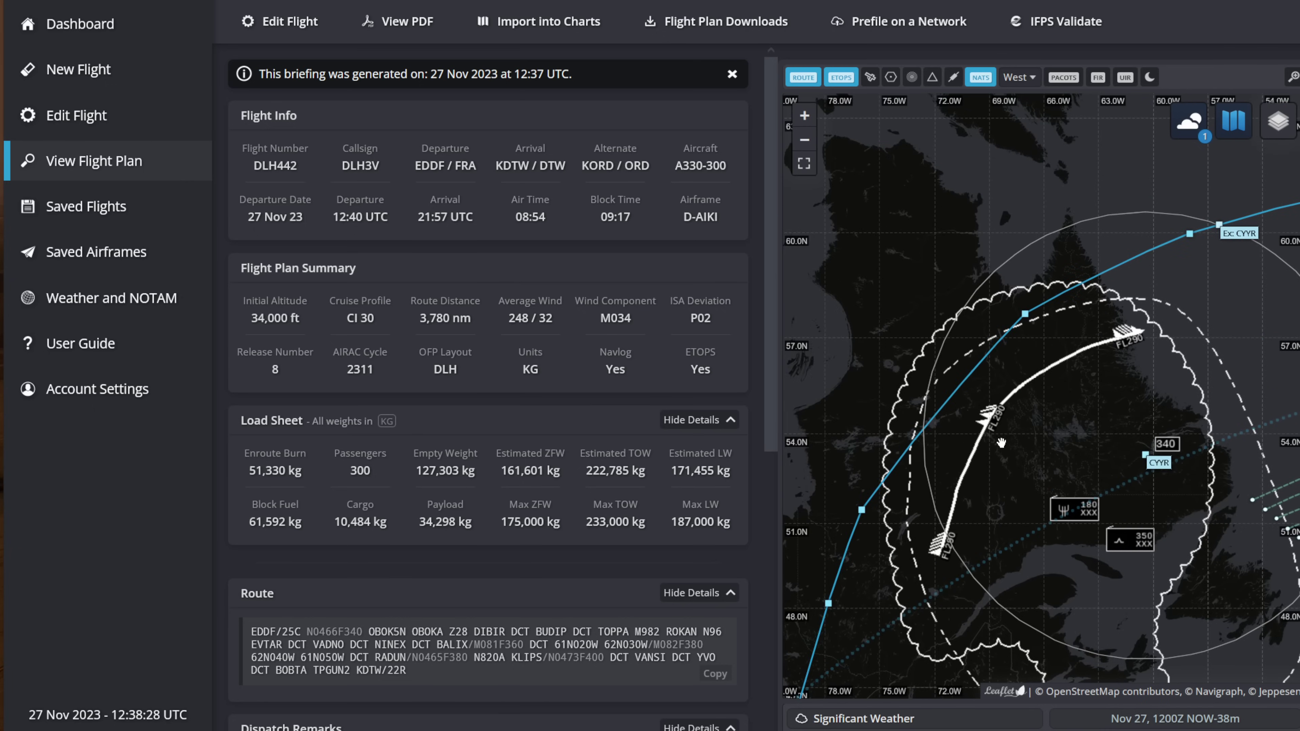
left_click(1025, 317)
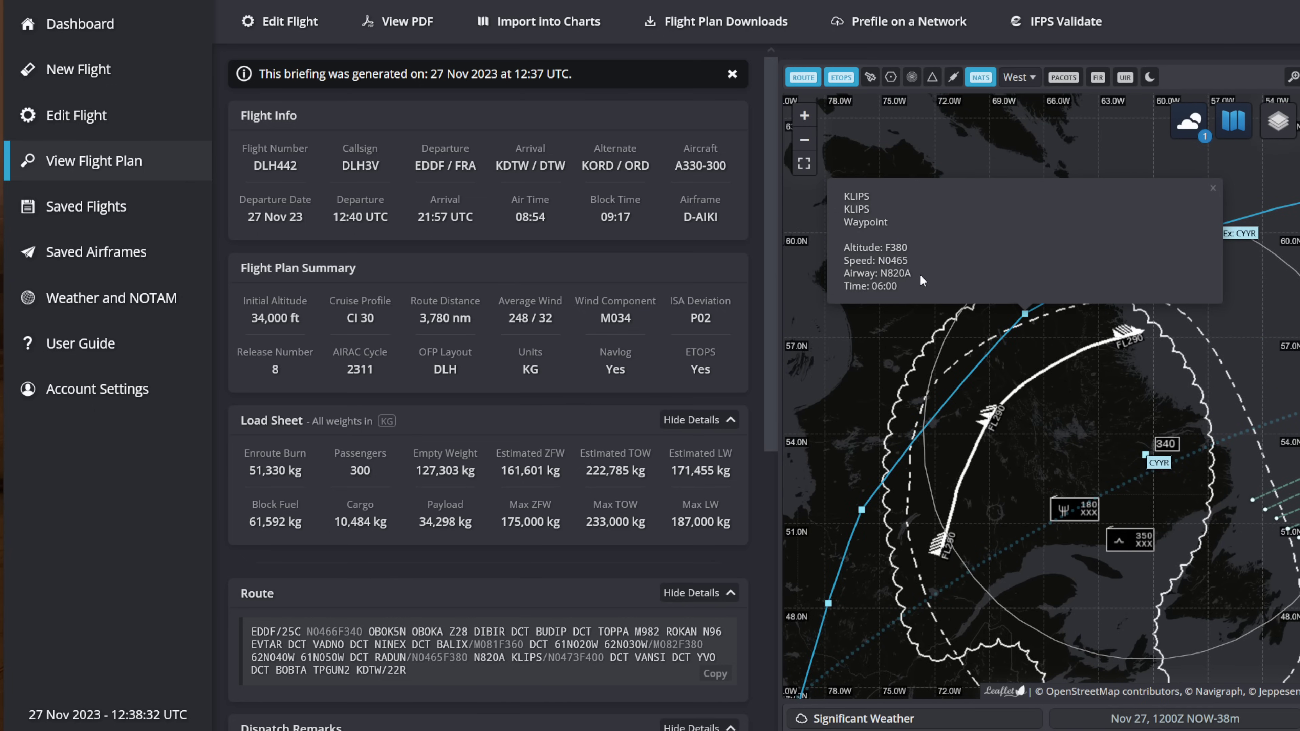
left_click_drag(909, 249, 883, 251)
left_click(947, 261)
left_click(1085, 460)
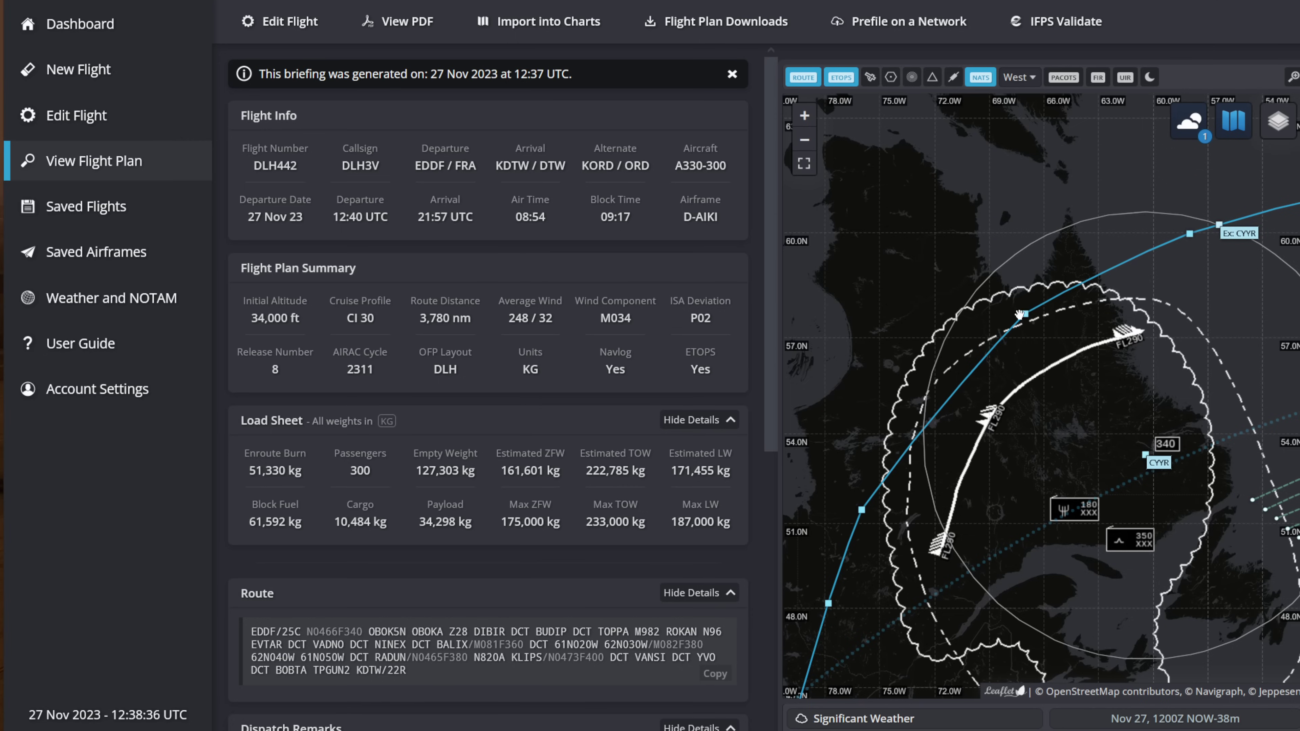
- Examine the significant weather areas, jet streams and icing symbols along the route between Europe, Iceland, Greenland and the CYYR area
scroll(947, 410, "down", 2)
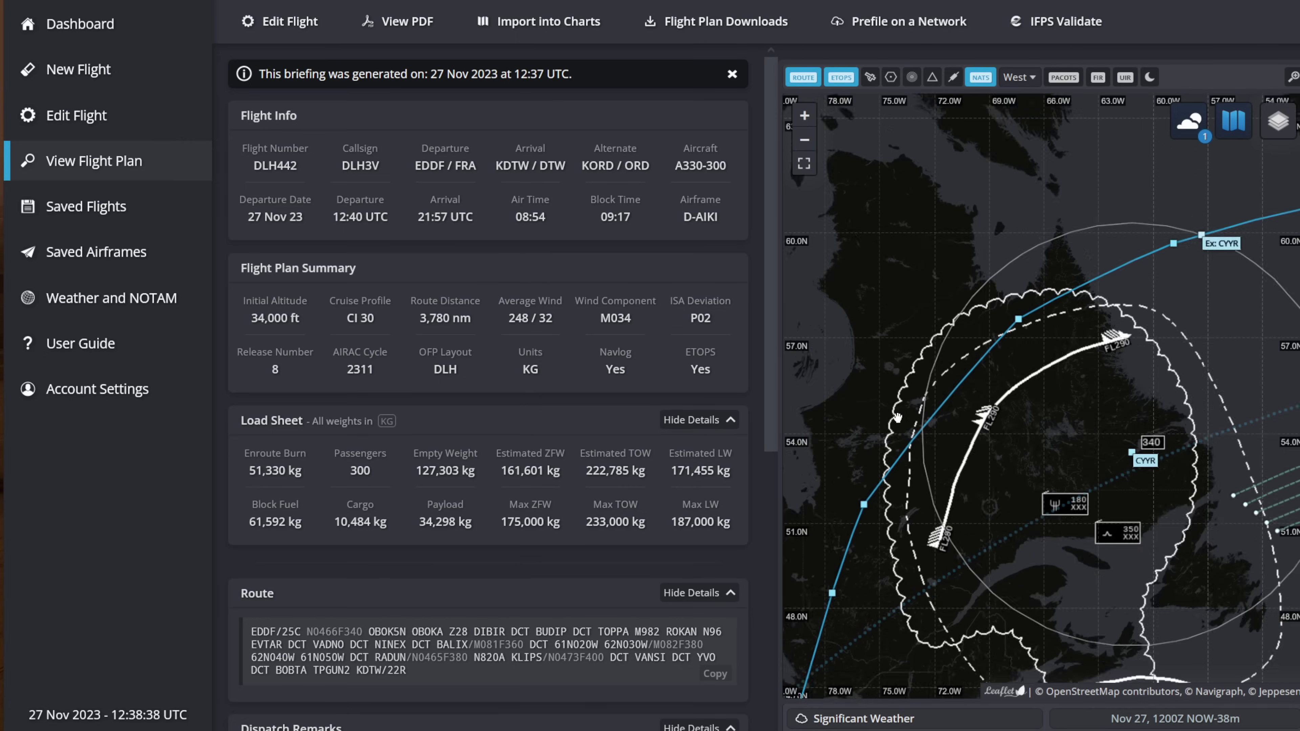
left_click_drag(974, 515, 1062, 456)
left_click_drag(1196, 416, 1060, 453)
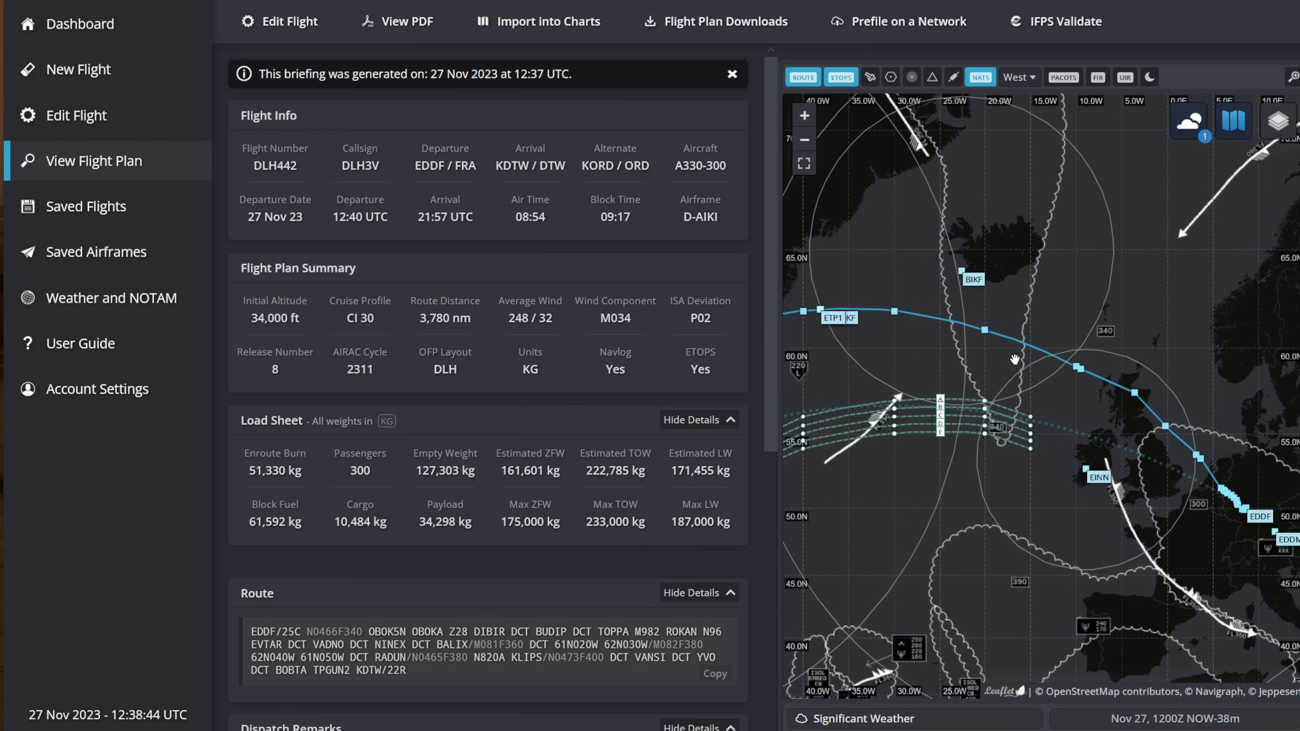
left_click_drag(1017, 266, 1045, 344)
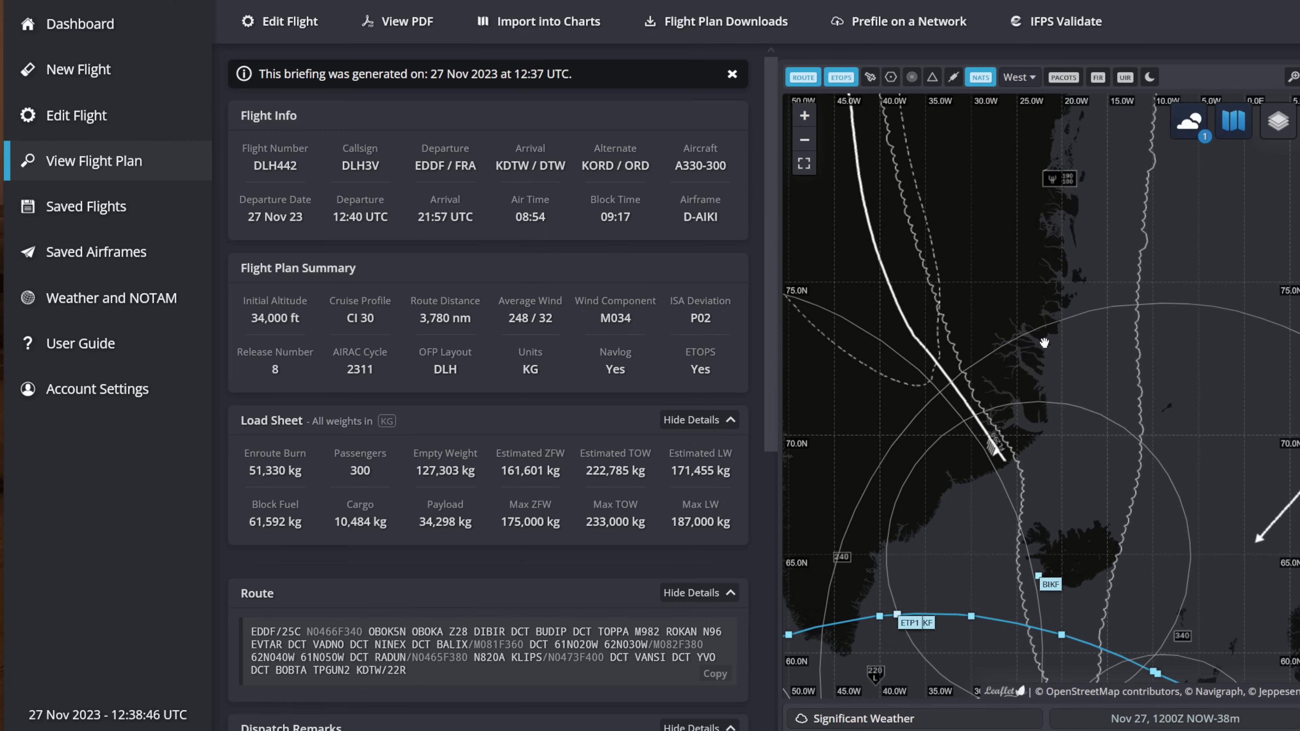
scroll(1055, 217, "up", 1)
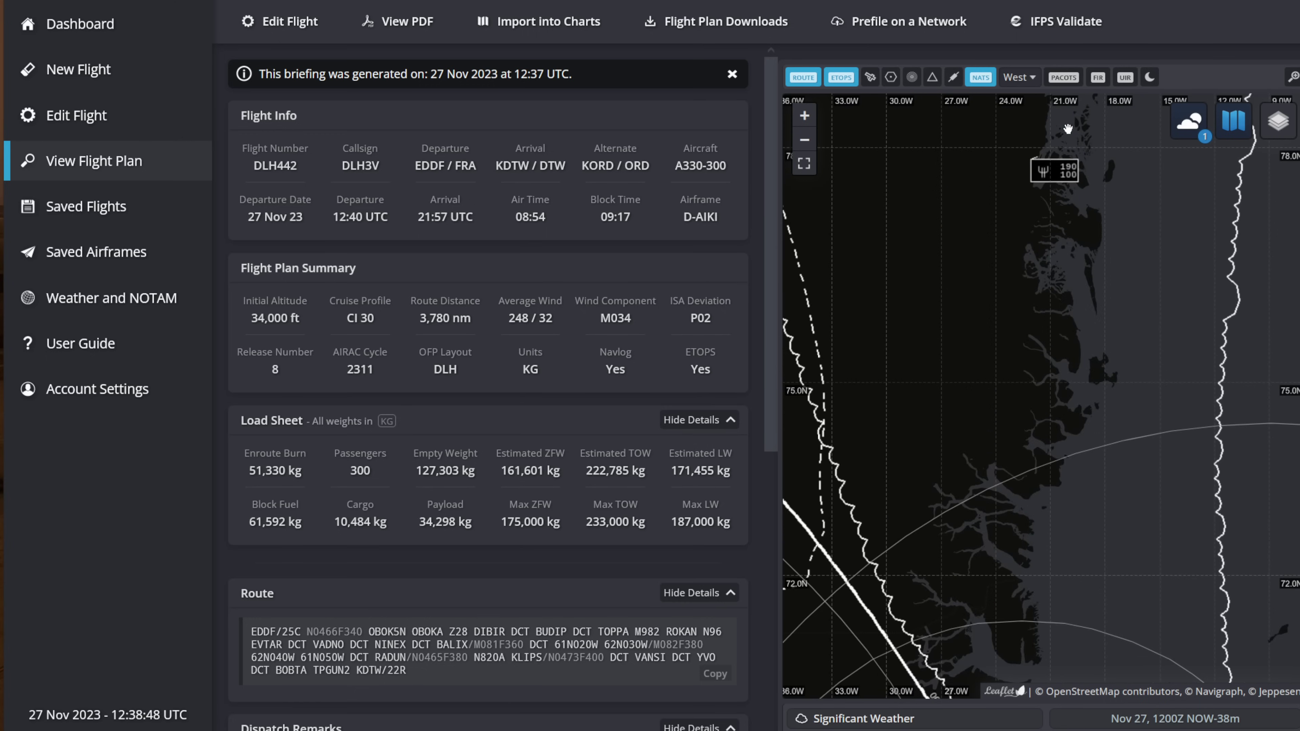
left_click_drag(924, 517, 1269, 353)
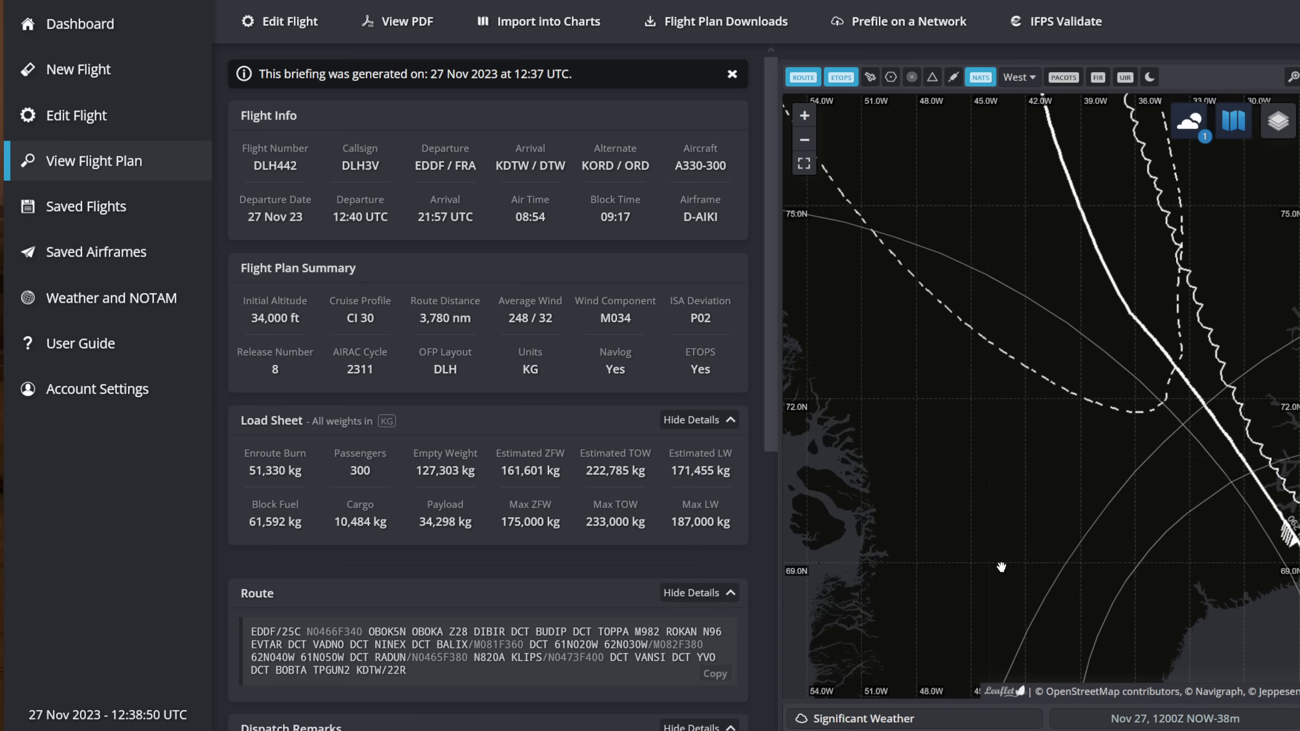
left_click_drag(1000, 566, 1152, 313)
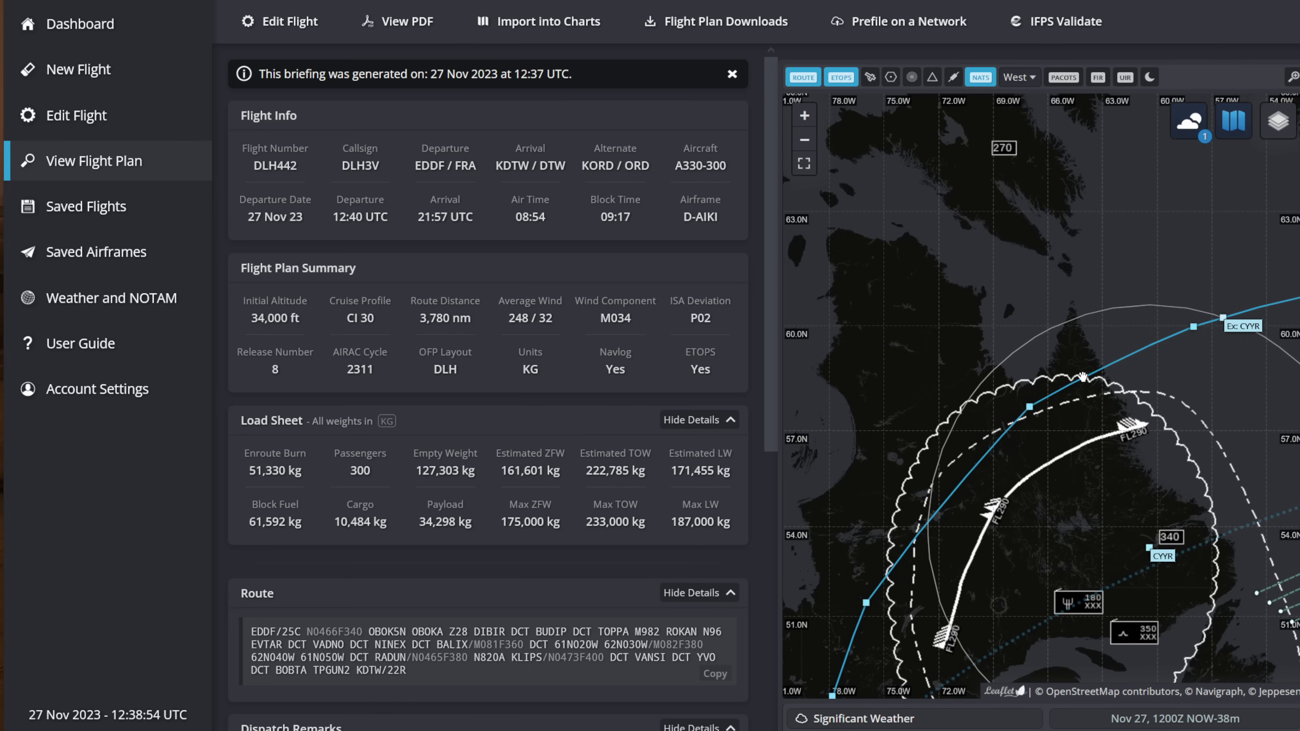
scroll(879, 514, "down", 1)
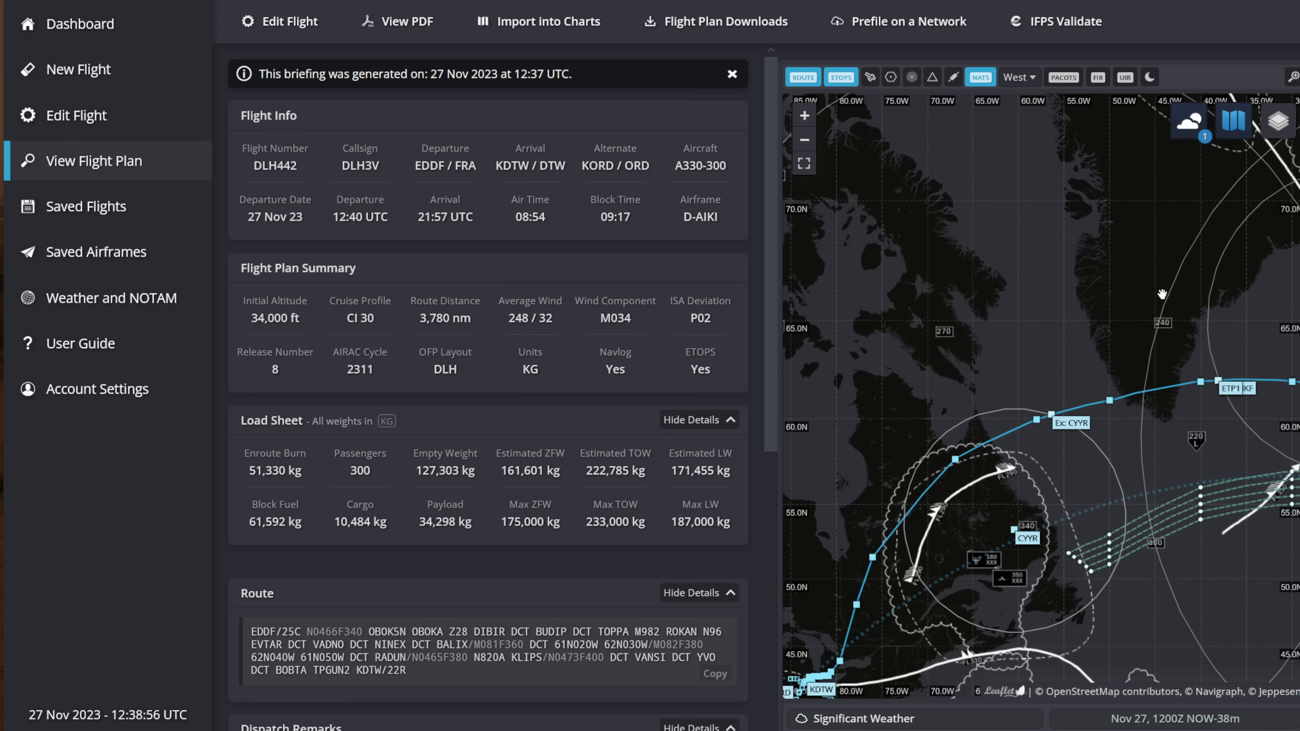
left_click_drag(1162, 295, 997, 298)
scroll(1011, 307, "down", 1)
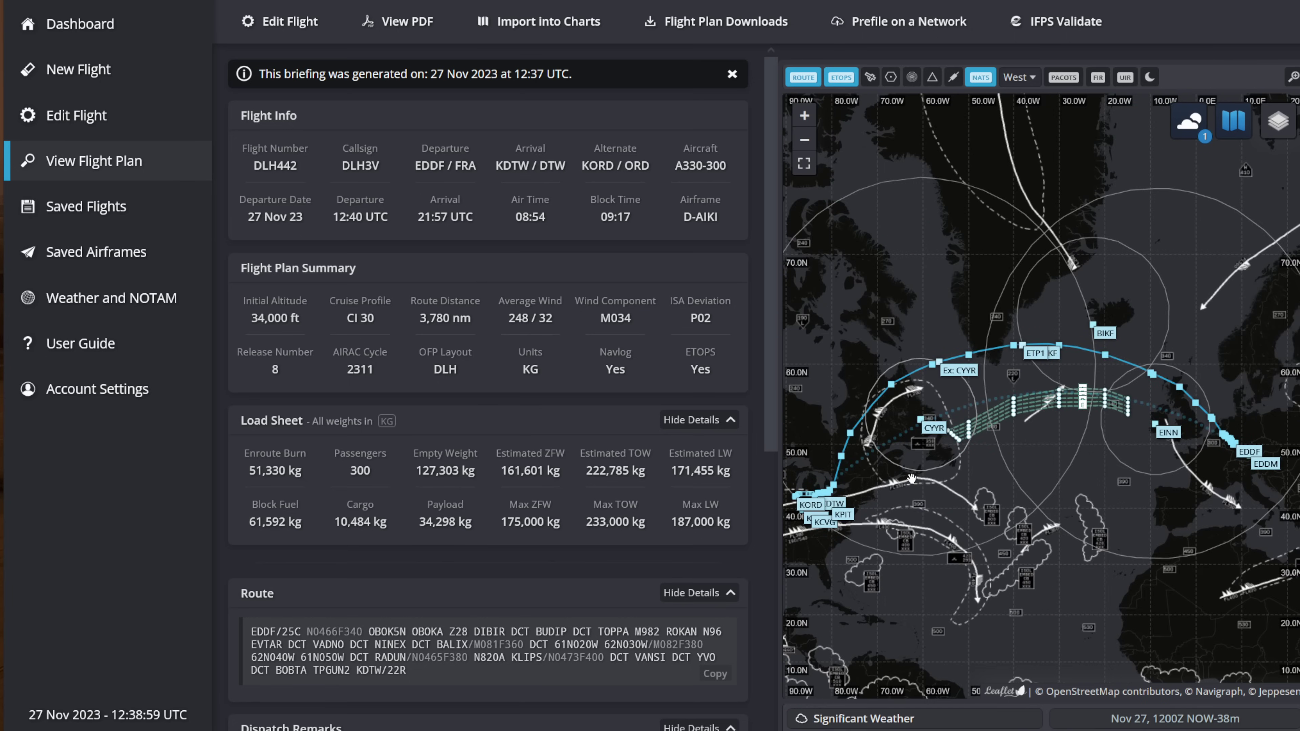